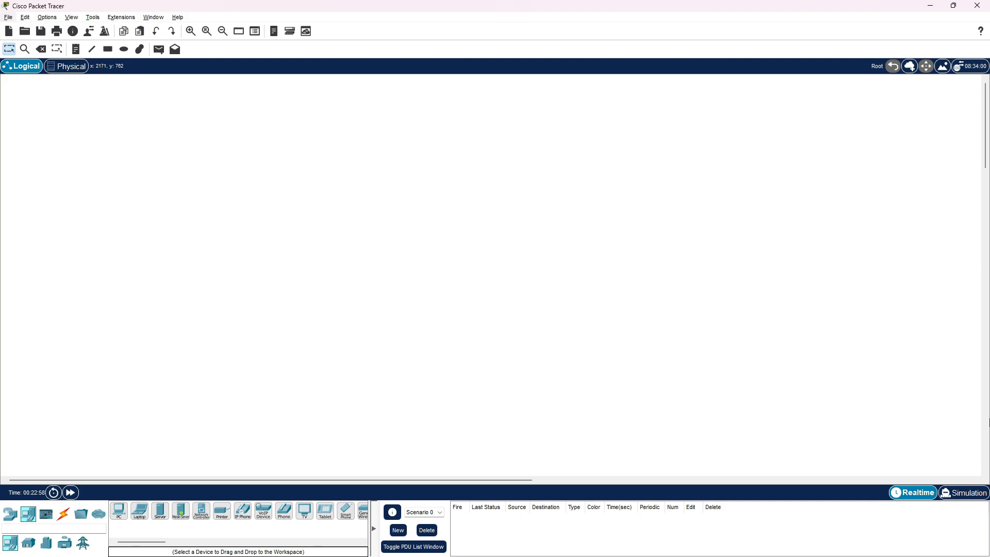
Place two 2911 routers side by side in the upper part of the workspace
click(10, 515)
click(141, 510)
click(307, 211)
click(141, 511)
click(424, 211)
Add two PCs to the workspace, one below each router
click(28, 514)
click(119, 511)
click(299, 314)
click(118, 511)
click(429, 314)
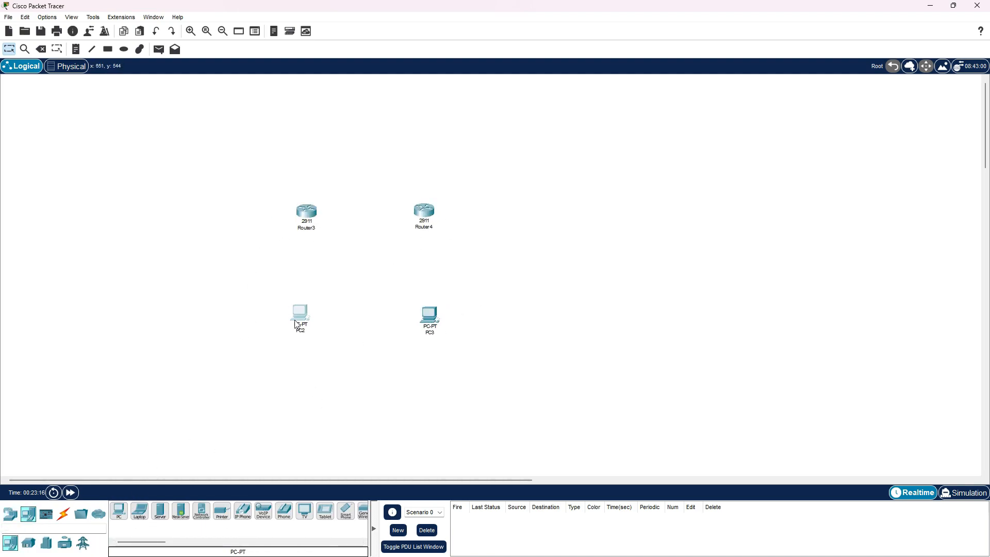
Connect each router's Gig0/0 port to the Fa0 port of the PC below it with copper cross-over cables
click(63, 514)
click(180, 511)
click(306, 211)
click(351, 237)
click(299, 313)
click(424, 211)
click(452, 242)
click(429, 315)
Nudge both PCs so they line up beneath their routers
drag(303, 322, 308, 319)
drag(434, 323, 431, 321)
click(361, 377)
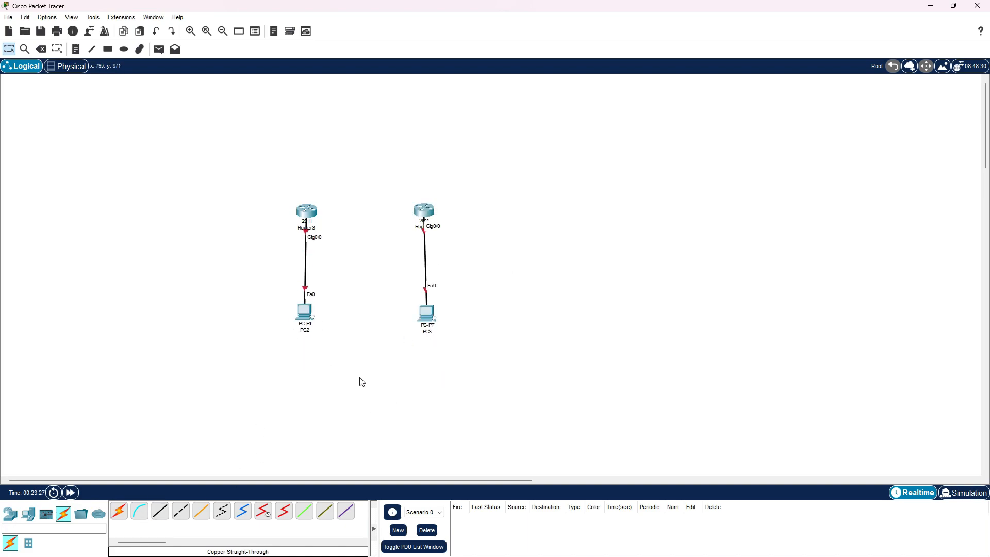
Link the two routers through their Gig0/1 ports with a copper cross-over cable
click(181, 510)
click(306, 211)
click(345, 235)
click(425, 214)
click(463, 237)
Rename the left router as R1 and the right router as R2
click(311, 232)
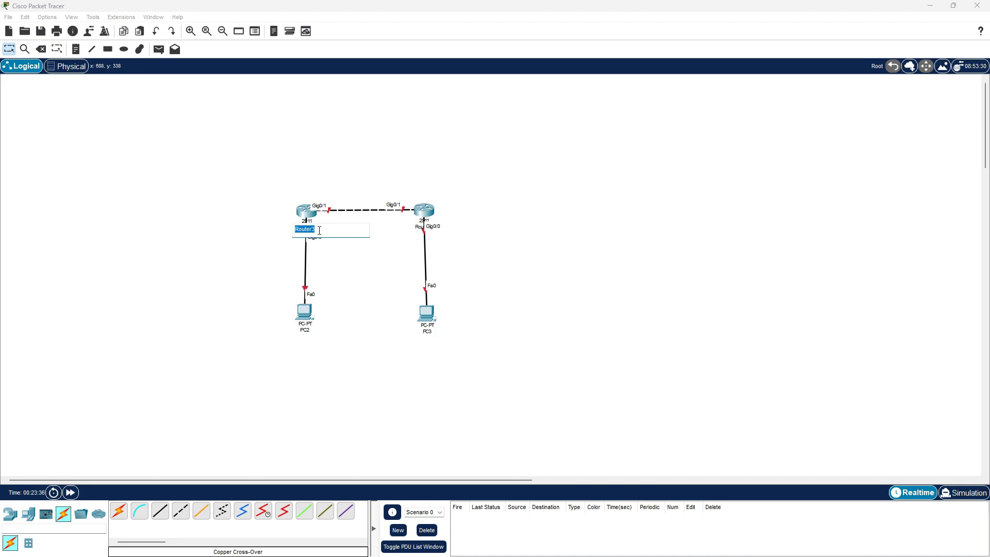
text(R1)
click(431, 231)
click(430, 229)
text(R)
Rename the PC under R1 as PC1 and the PC under R2 as PC2
click(311, 334)
click(313, 331)
text(PC1)
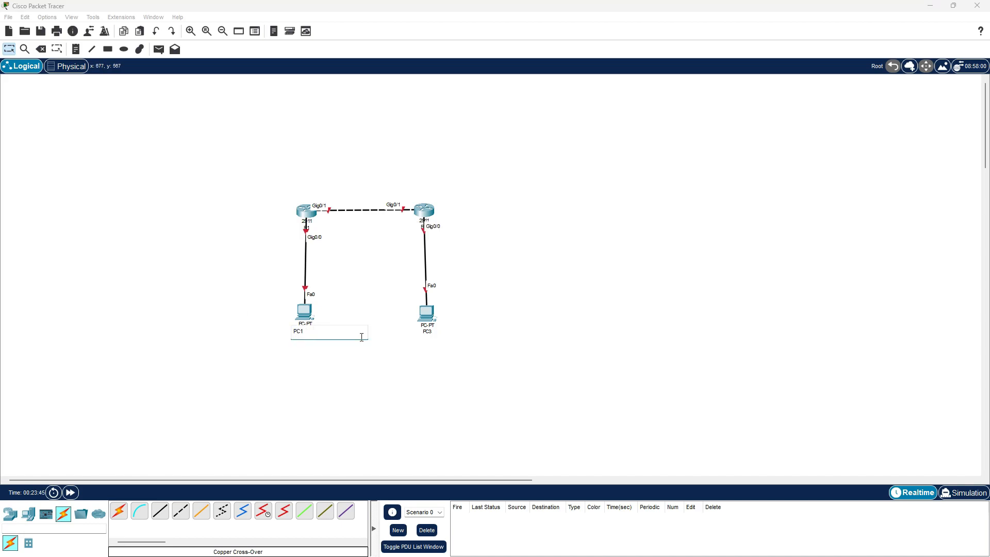
click(428, 331)
click(430, 334)
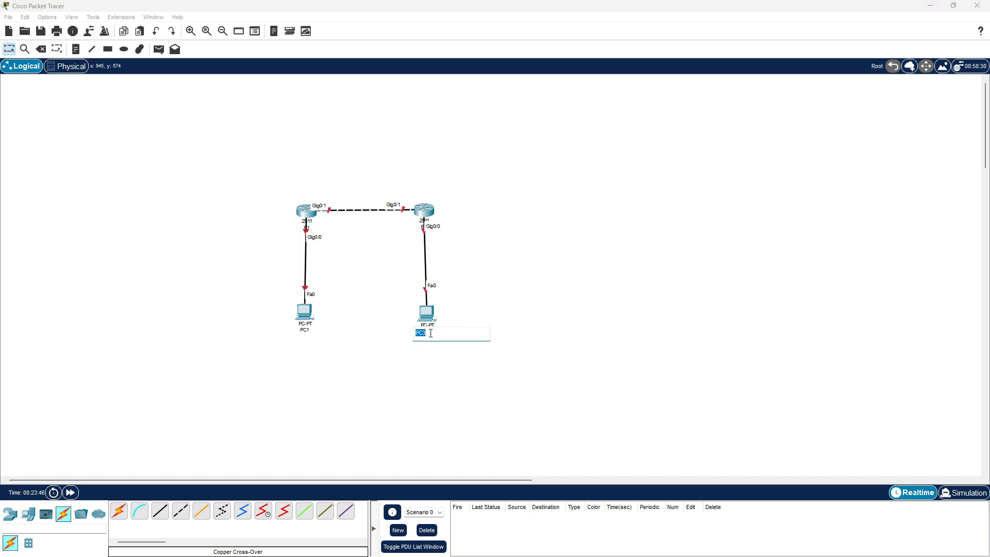
text(PC2)
key(Return)
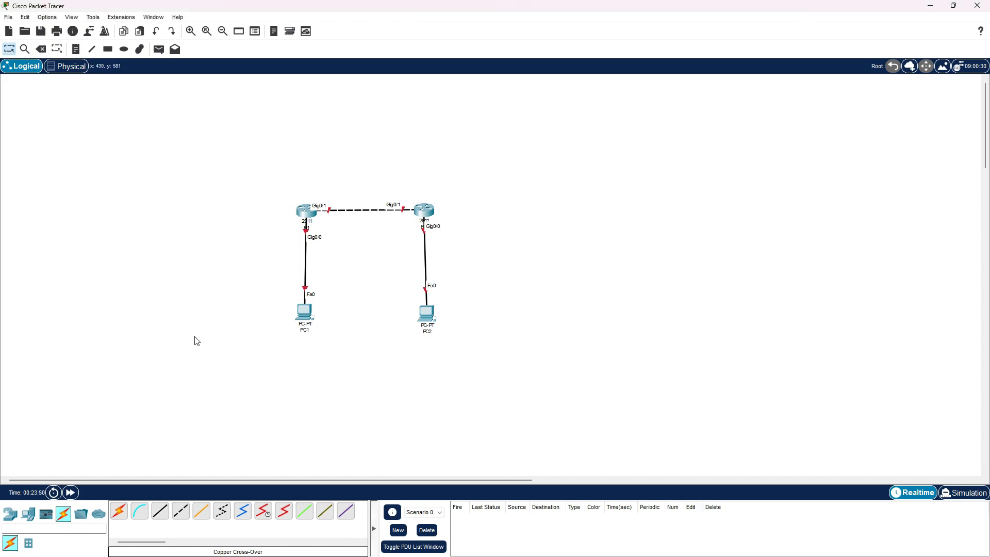
Add address notes below the PCs: 10.10.10.10 under PC1 and 20.20.20.20 under PC2
click(76, 49)
click(287, 338)
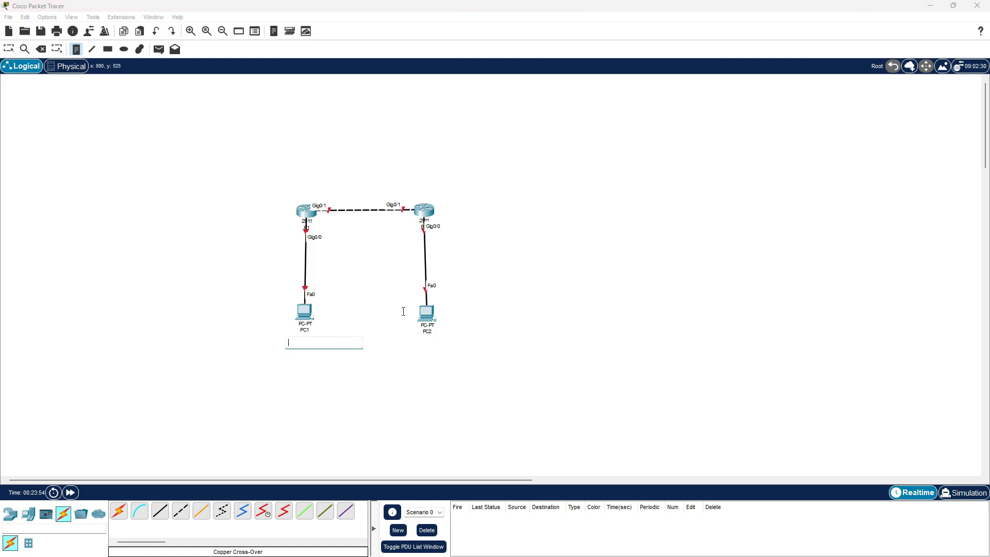
text(10.1010)
key(BackSpace)
key(BackSpace)
text(.10.10)
click(414, 344)
text(20.20.20.20)
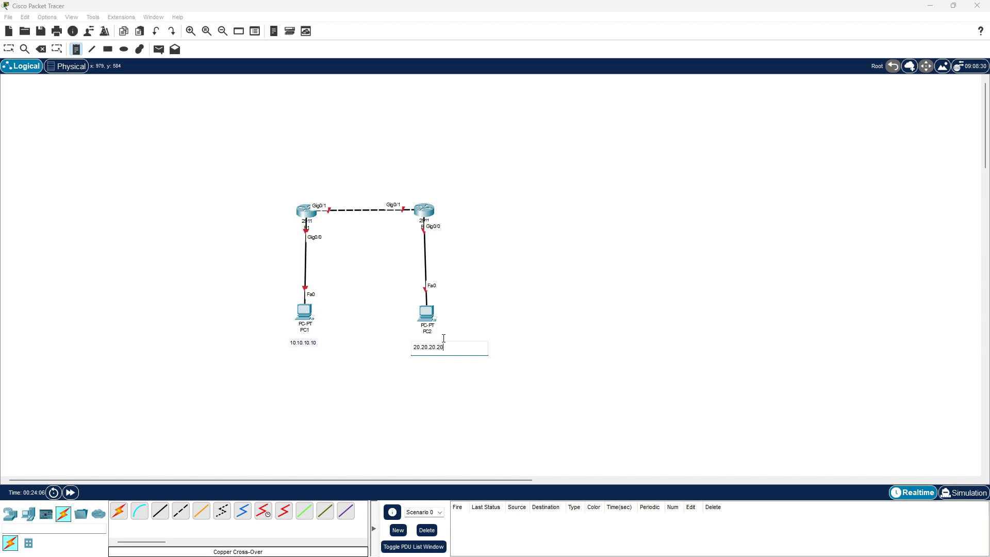
Add gateway address notes beside the routers' Gig0/0 links: 10.10.10.1 at R1 and 20.20.20.1 at R2
click(270, 231)
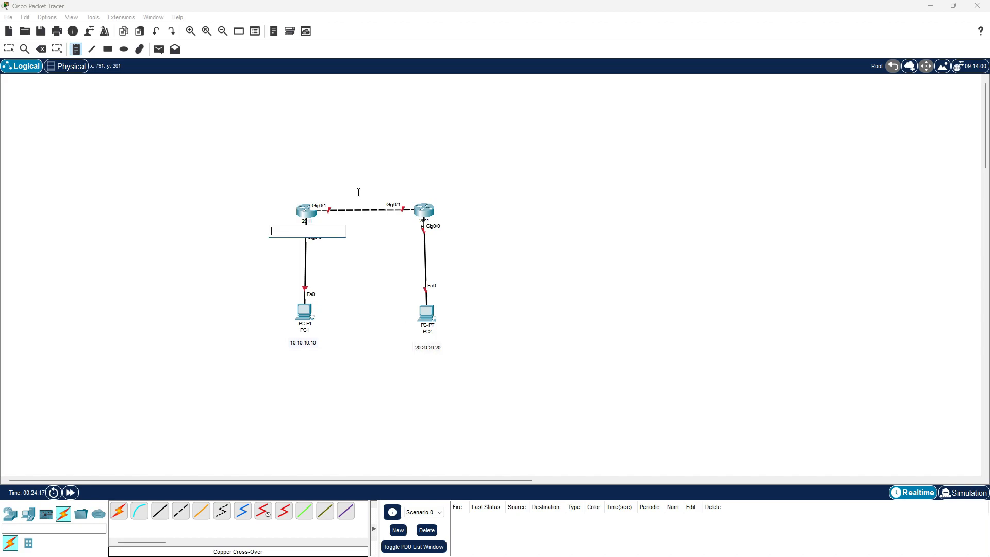
text(10.10.10.1)
click(442, 237)
text(20.20.20.1)
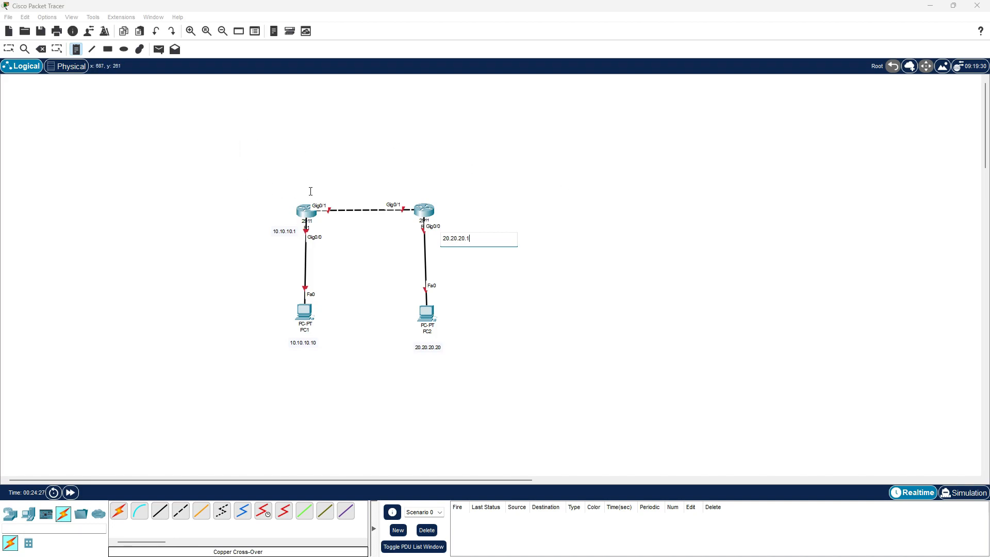
Add address notes above the routers for their shared link: 192.168.10.1 at R1 and 192.168.10.2 at R2
click(303, 192)
text(192.168)
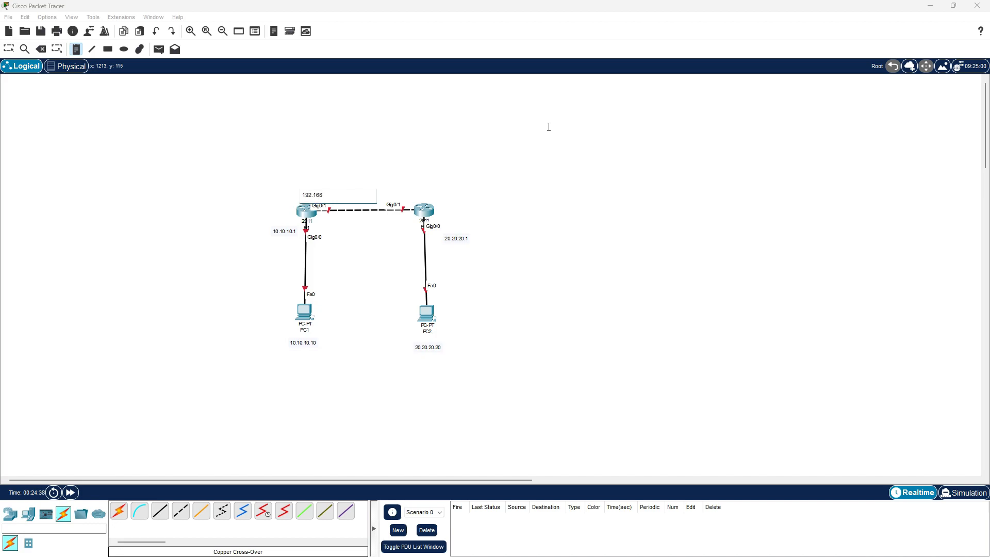
text(.10.1)
click(405, 194)
text(192.168.10.2)
Reposition the 192.168.10.2, 192.168.10.1 and 20.20.20.1 notes so they sit neatly beside their routers
click(8, 51)
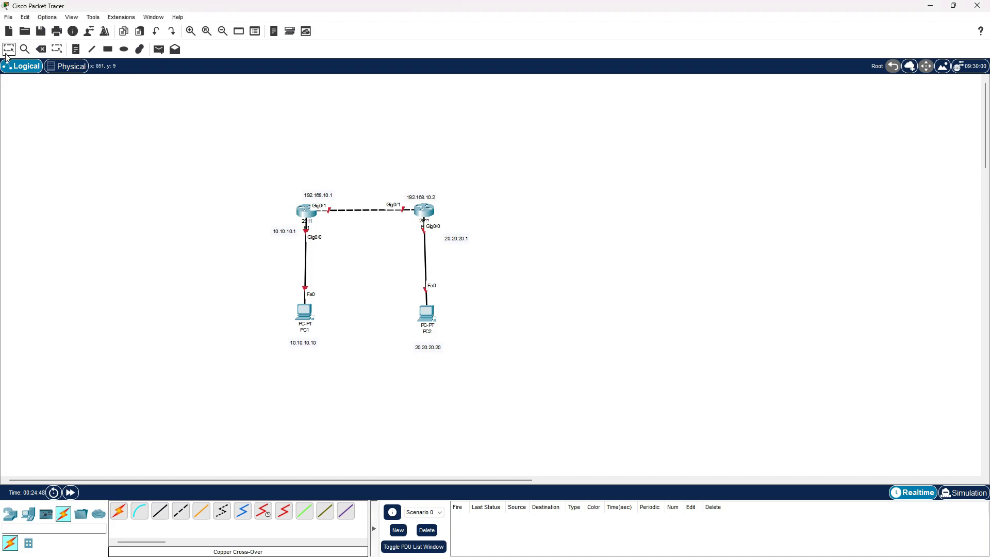
drag(423, 195, 424, 192)
drag(307, 192, 302, 193)
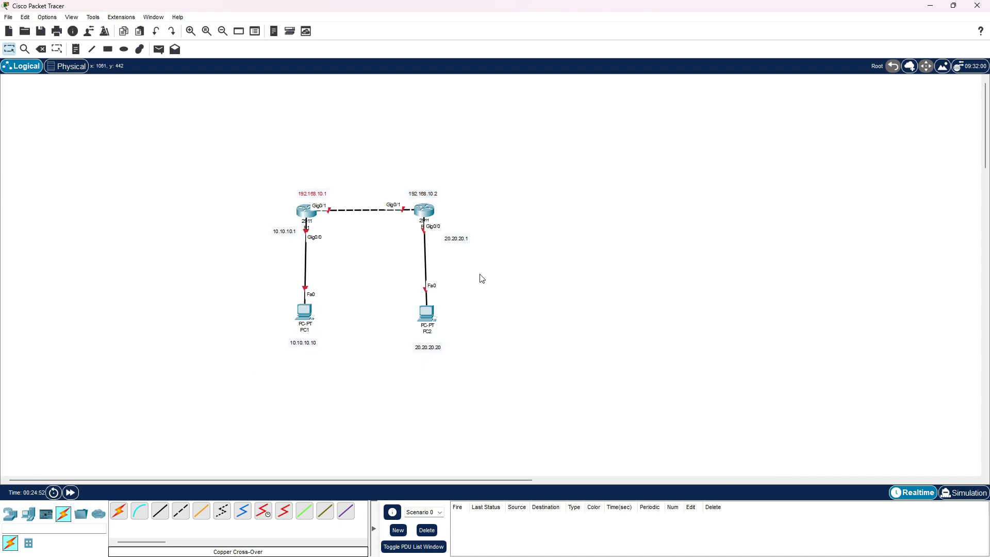
drag(457, 238, 457, 232)
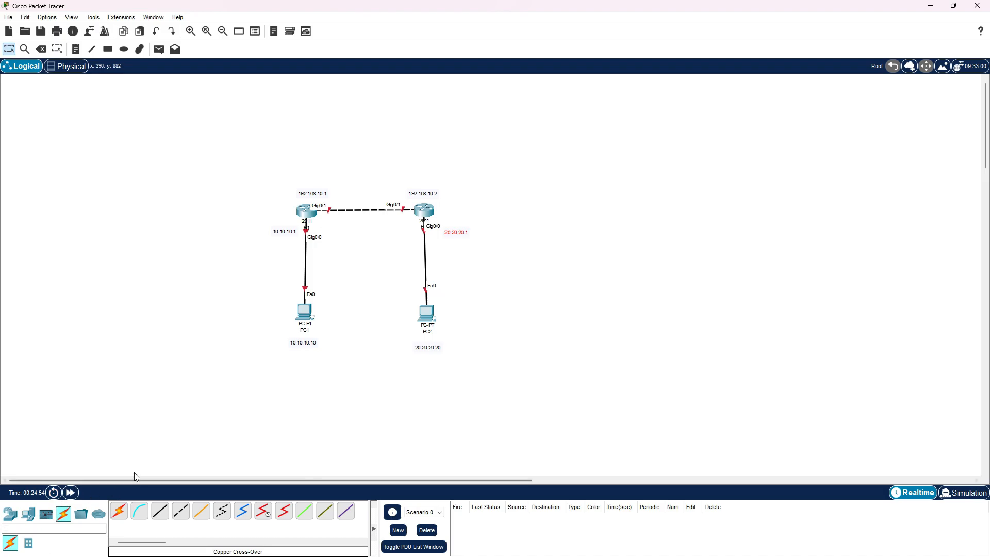
In R1's command line, decline the initial configuration dialog and enter global configuration mode, keeping the topology uncovered
click(306, 210)
click(619, 435)
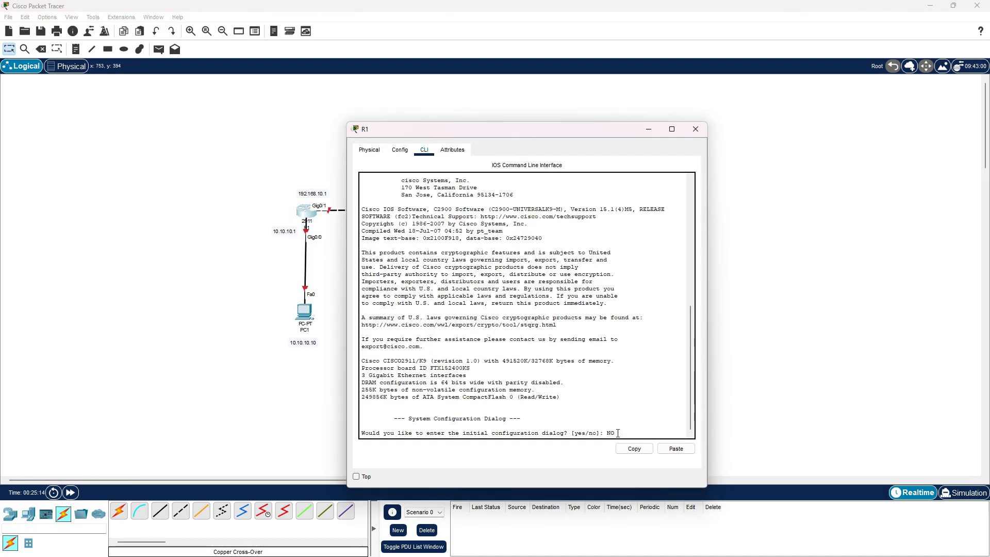
text(NO)
key(Return)
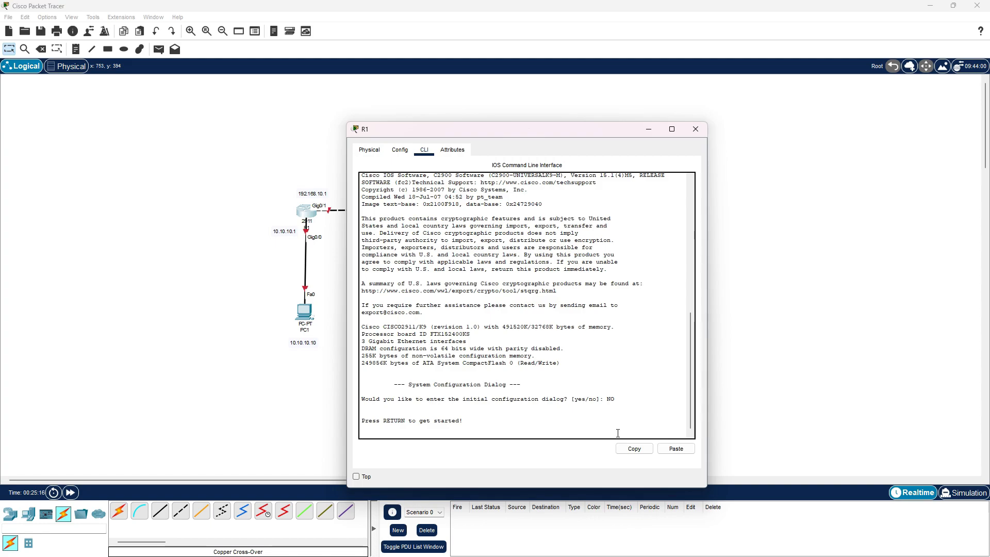
key(Return)
text(en)
key(Return)
text(conf t)
key(Return)
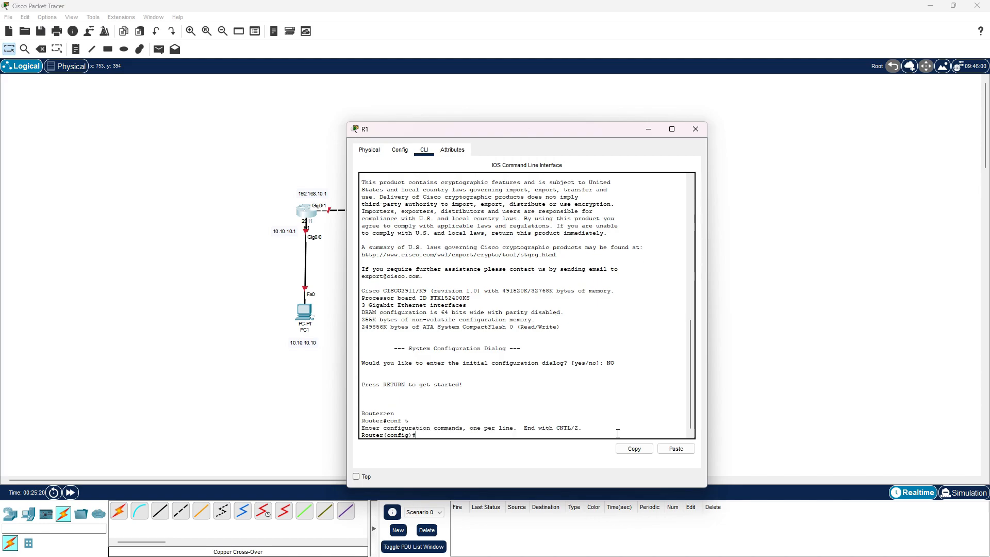
drag(510, 133, 682, 100)
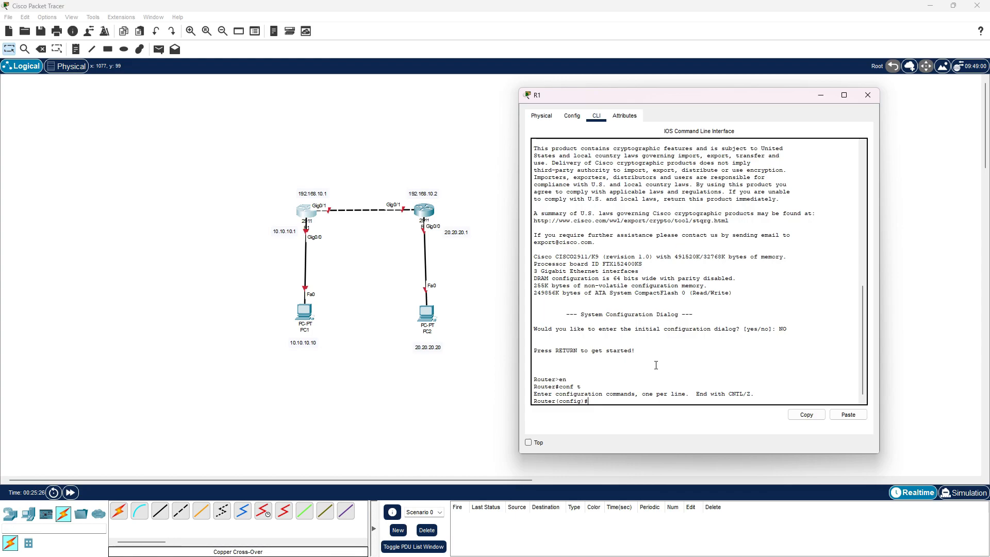
Assign IP address 10.10.10.1 with mask 255.255.255.0 to R1's gig0/0 interface
text(int gig0)
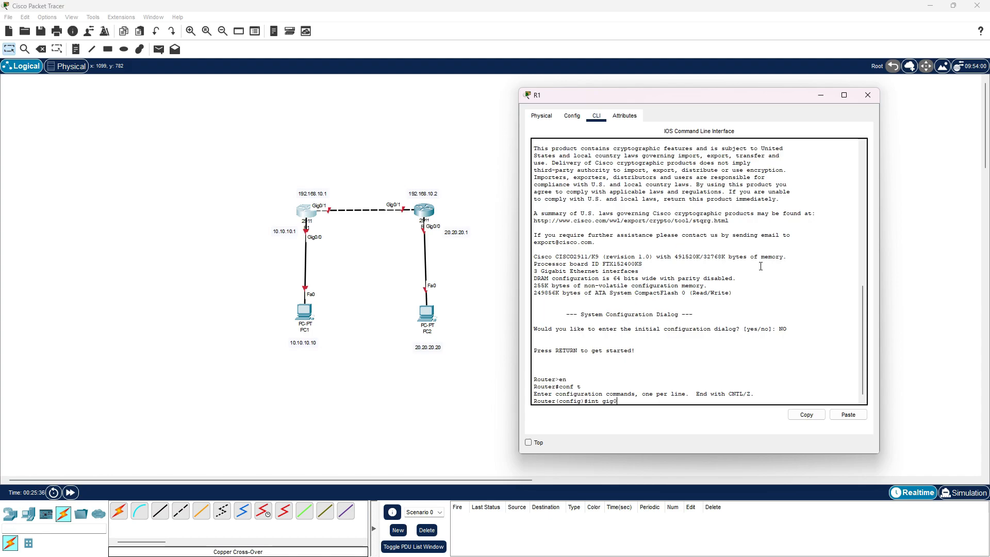
text(/0)
key(Return)
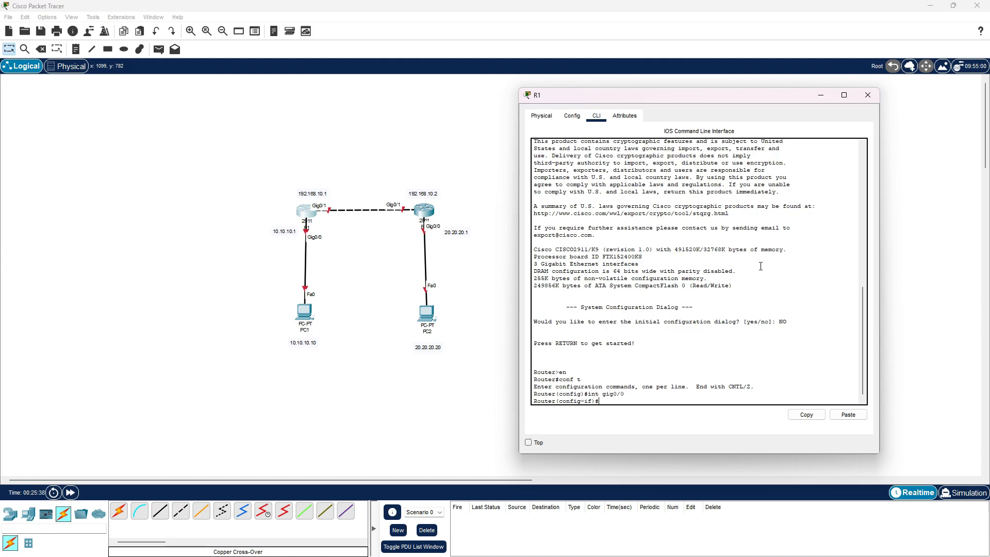
text(ip add)
text(10.10.10.1 255.255.255.0)
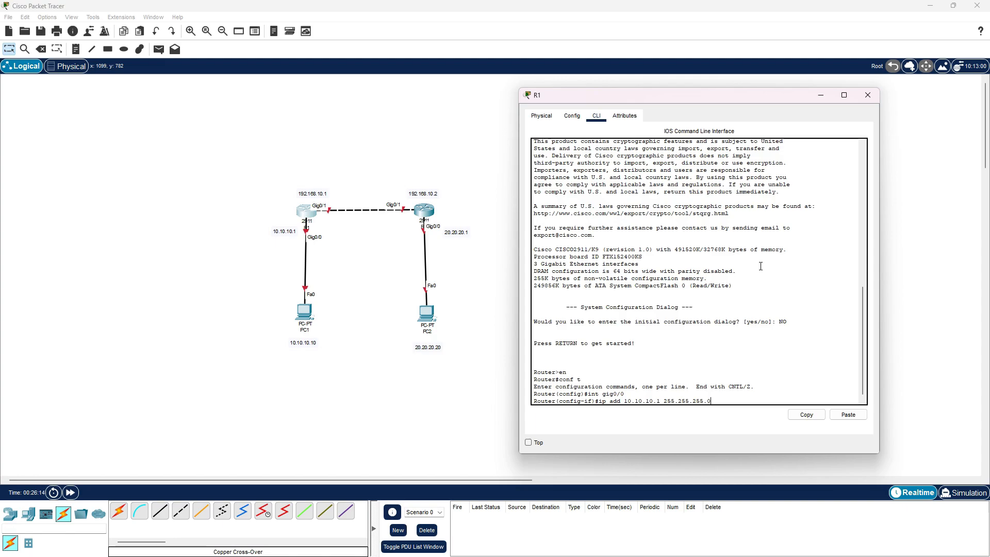
key(Return)
Enable R1's gig0/0 interface with no sh and exit interface configuration
text(no sh)
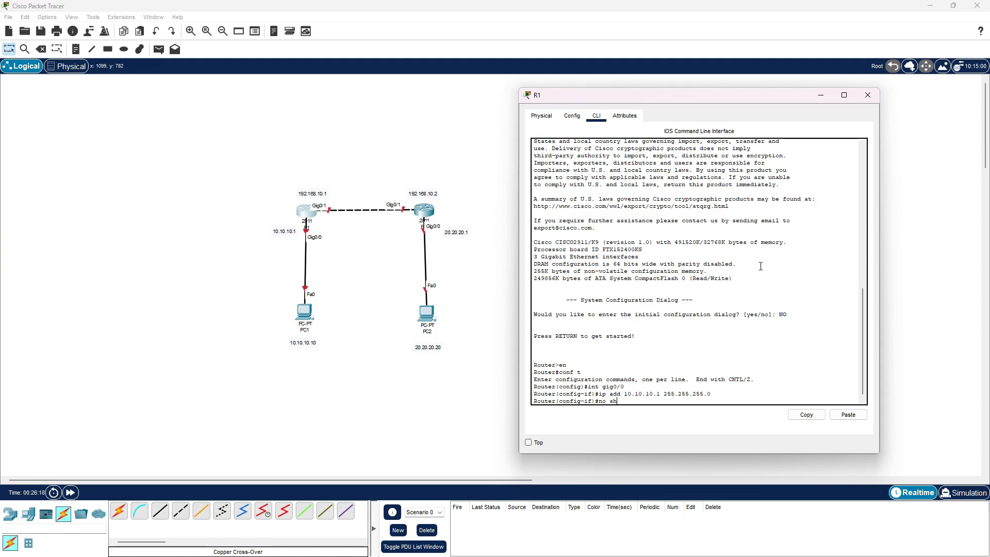
key(Return)
key(Return)
text(er(config-if)#e)
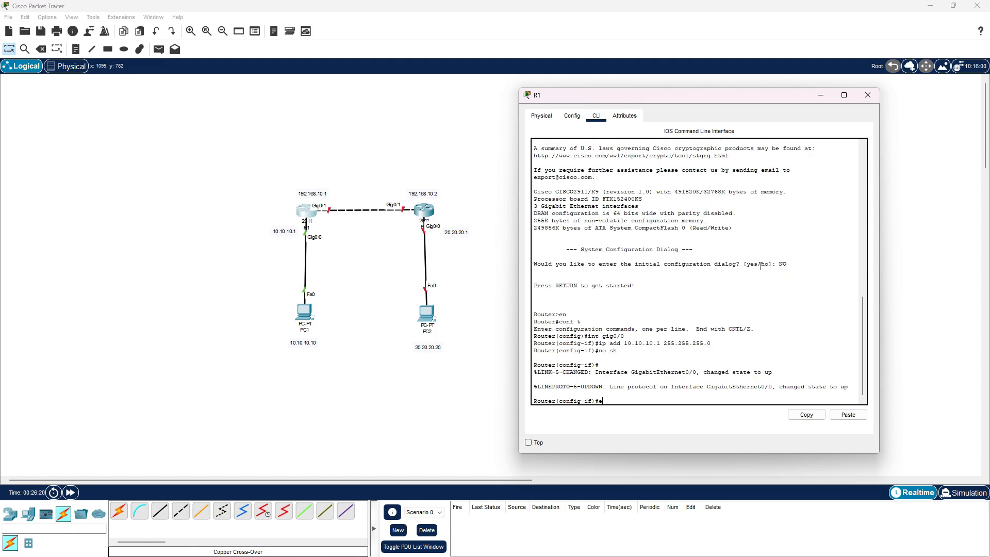
text(x)
key(Return)
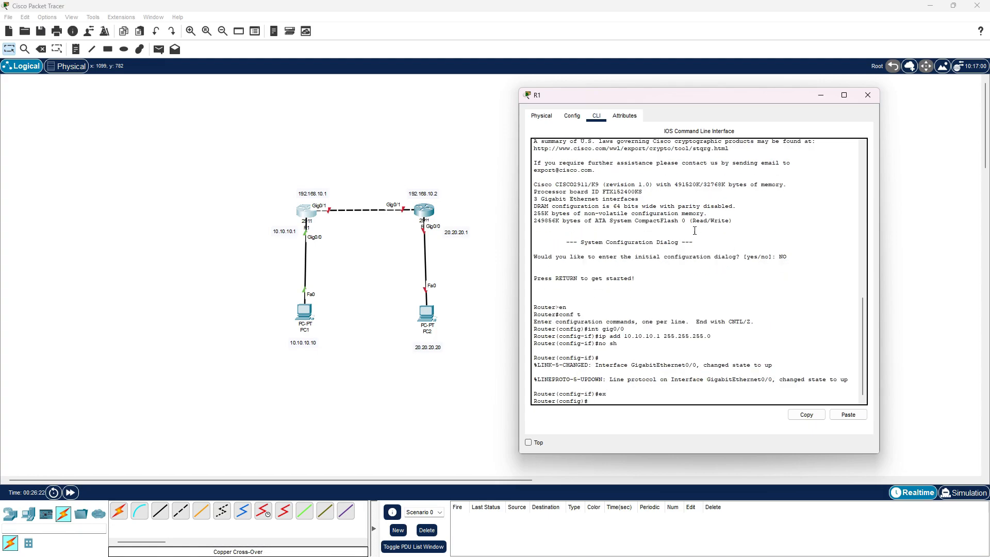
In R2's command line, decline the initial configuration dialog and enter global configuration mode
click(426, 212)
click(424, 150)
drag(449, 129, 668, 73)
text(no)
key(Return)
key(Return)
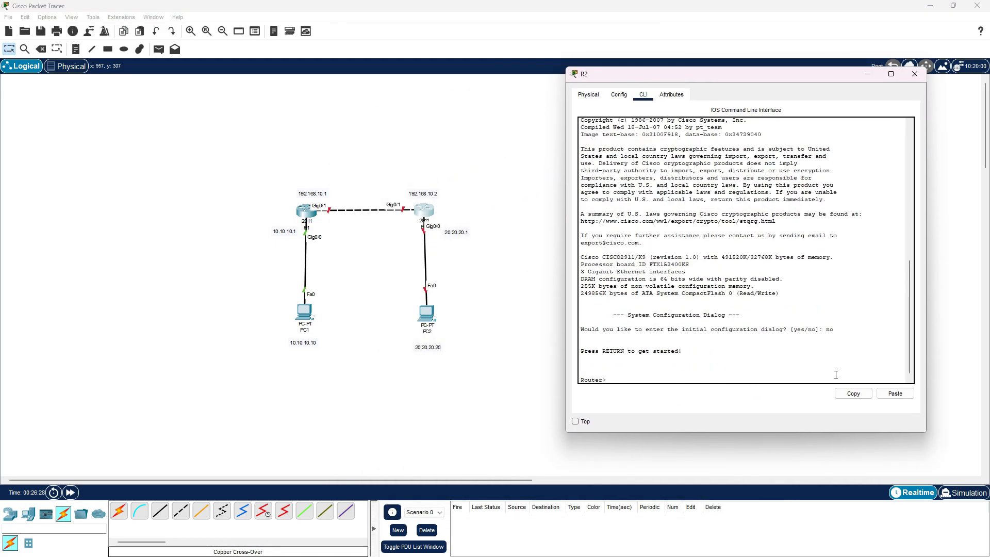
text(en)
key(Return)
text(conf t)
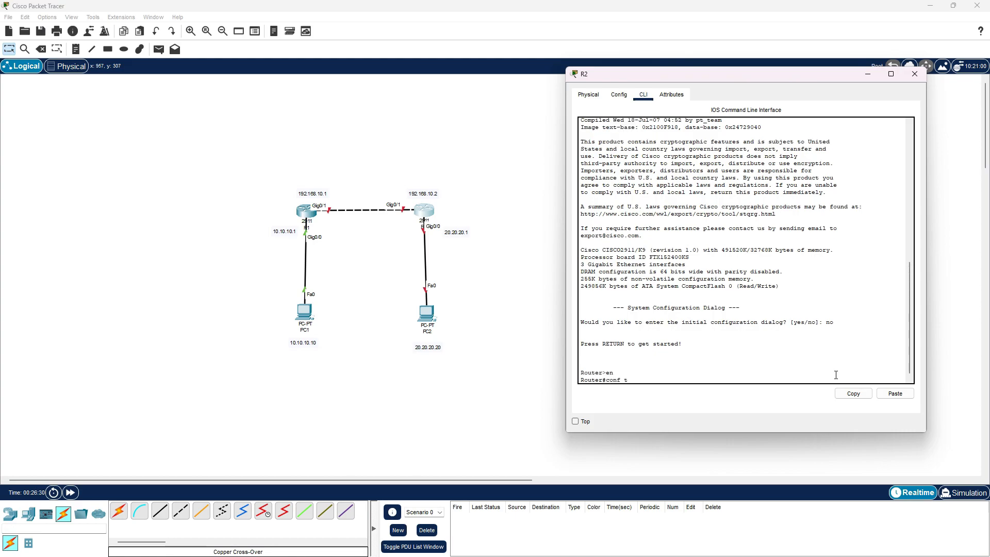
key(Return)
Assign IP address 20.20.20.1 with mask 255.255.255.0 to R2's gig0/0 interface
text(int gi)
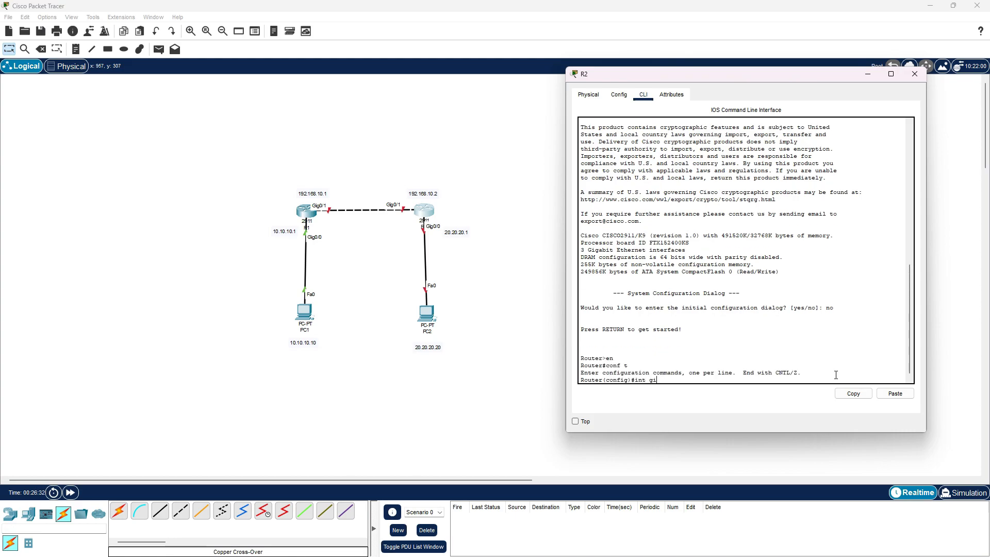
text(g0)
text(/0)
key(Return)
text(ip add 20.20)
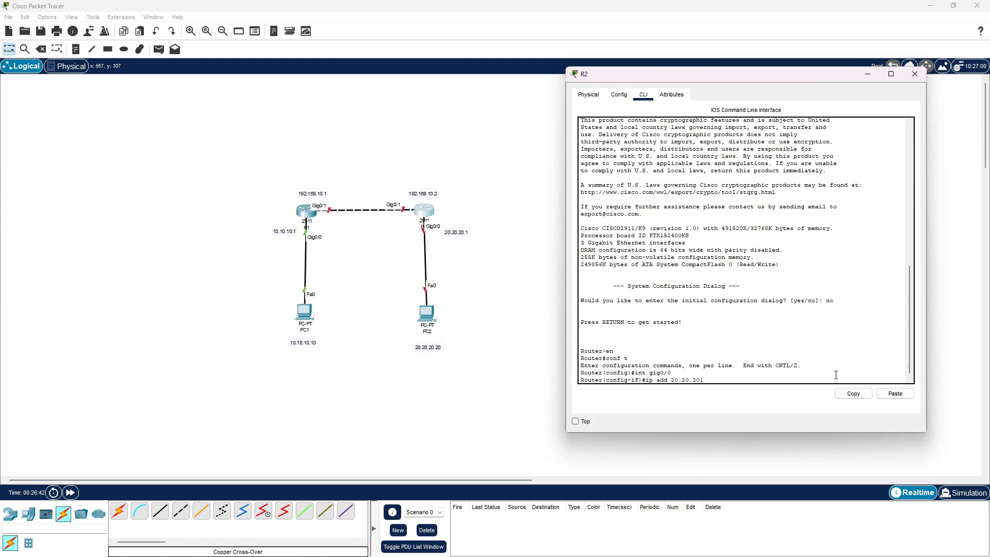
text(.20.1 255.255.255.0)
key(Return)
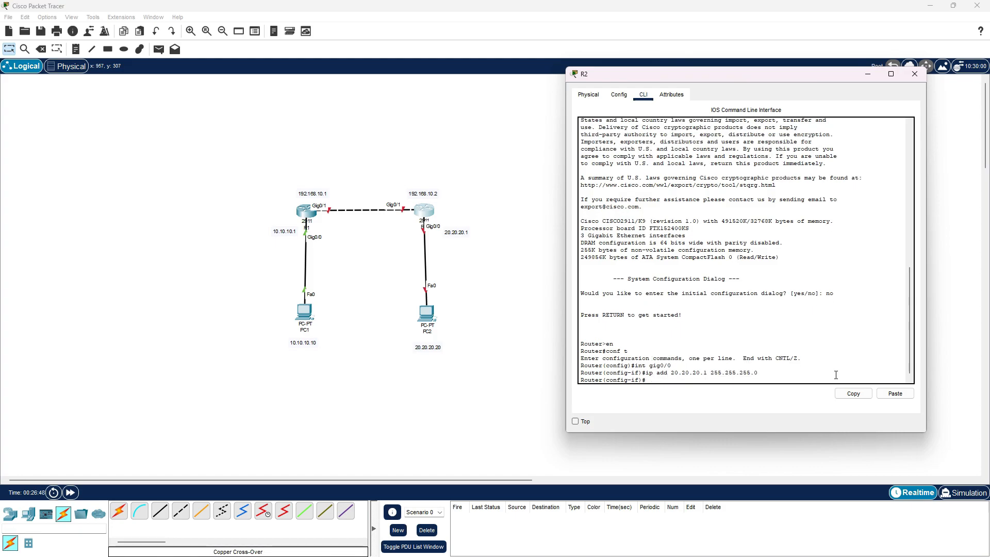
Enable R2's gig0/0 interface with no sh and exit interface configuration
text(no sh)
key(Return)
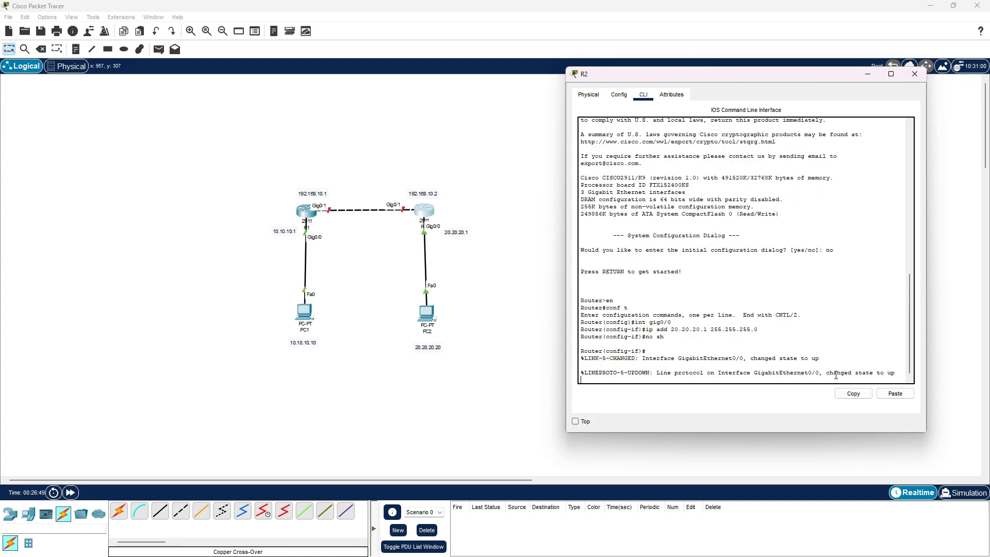
text(ex)
key(Return)
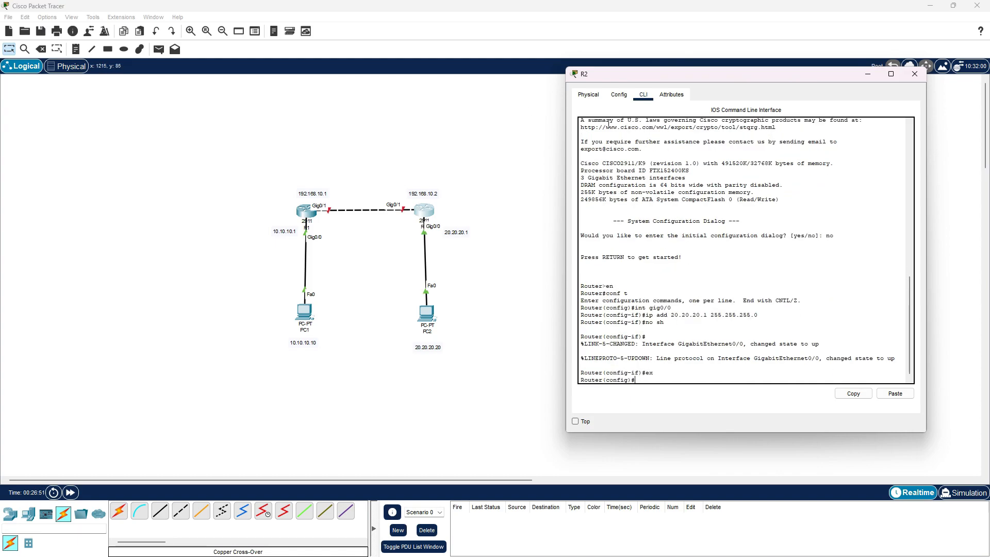
drag(758, 75, 721, 127)
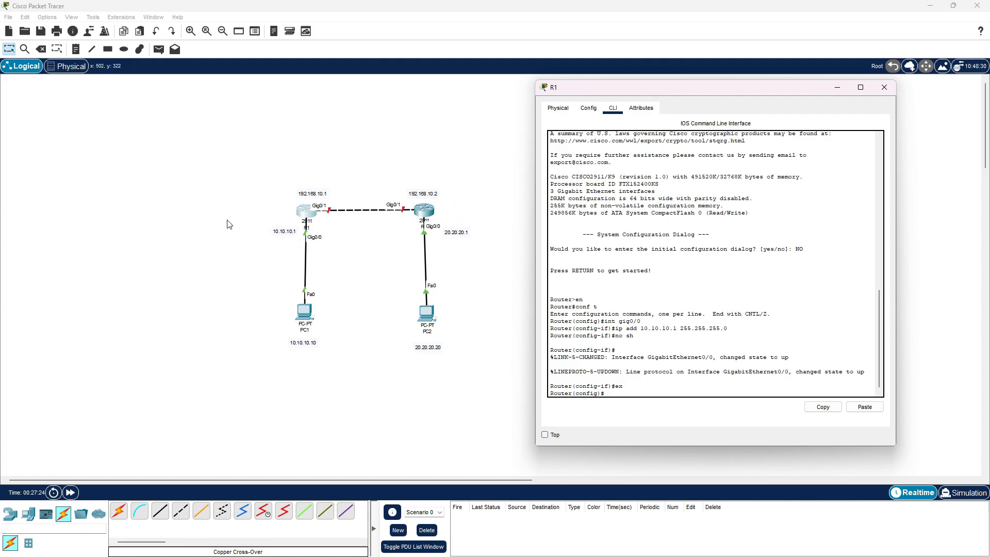
Assign IP address 192.168.10.1 with mask 255.255.255.0 to R1's gig0/1 interface
text(int gig0/1)
key(Return)
text(ip ad)
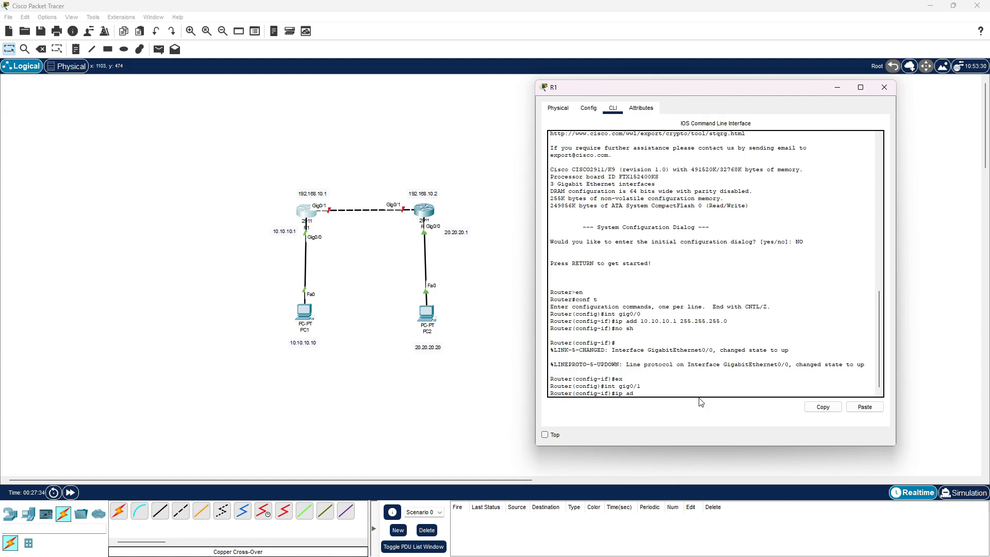
text(d 192.168.10.1 255.255.255.)
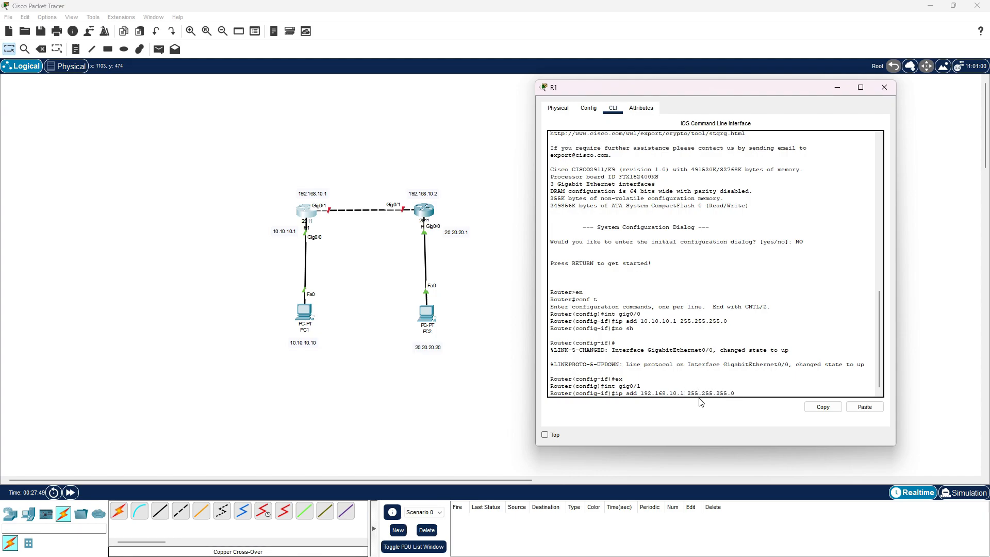
text(0)
key(Return)
Enable R1's gig0/1 interface with no sh and exit interface configuration
text(no sh)
key(Return)
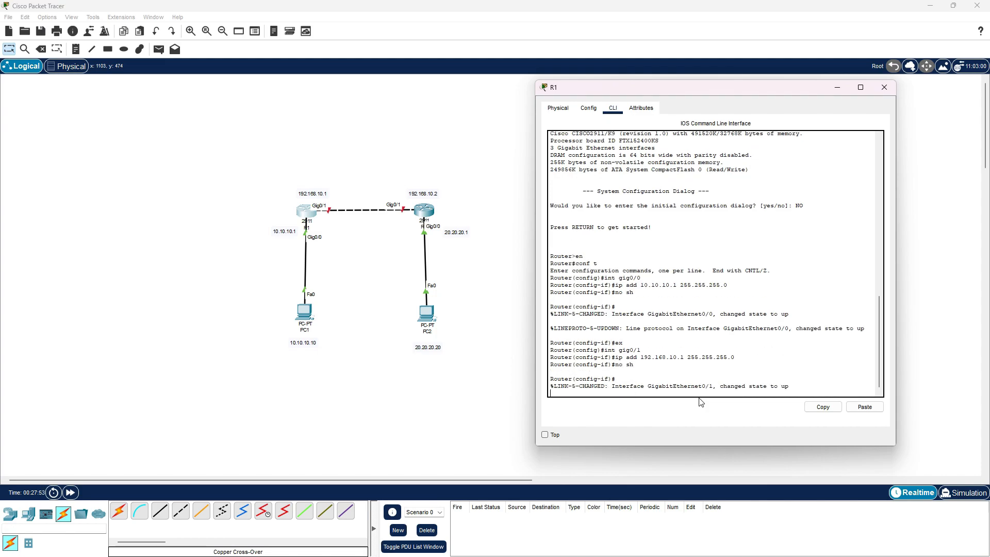
text(ex)
key(Return)
text(\)
key(BackSpace)
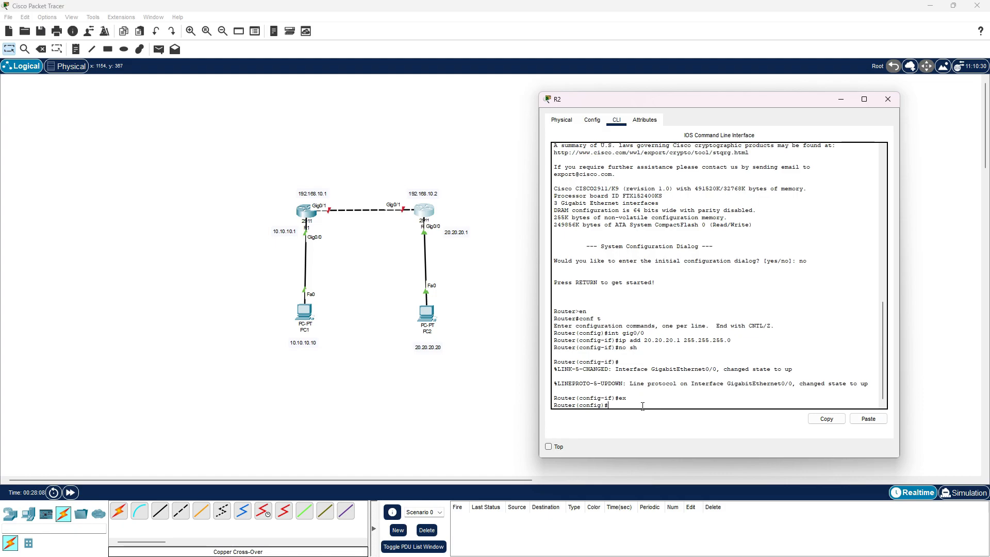
Assign IP address 192.168.10.2 with mask 255.255.255.0 to R2's gig0/1 interface
text(int gig0/1)
key(Return)
text(ip add 192.168.10.2 )
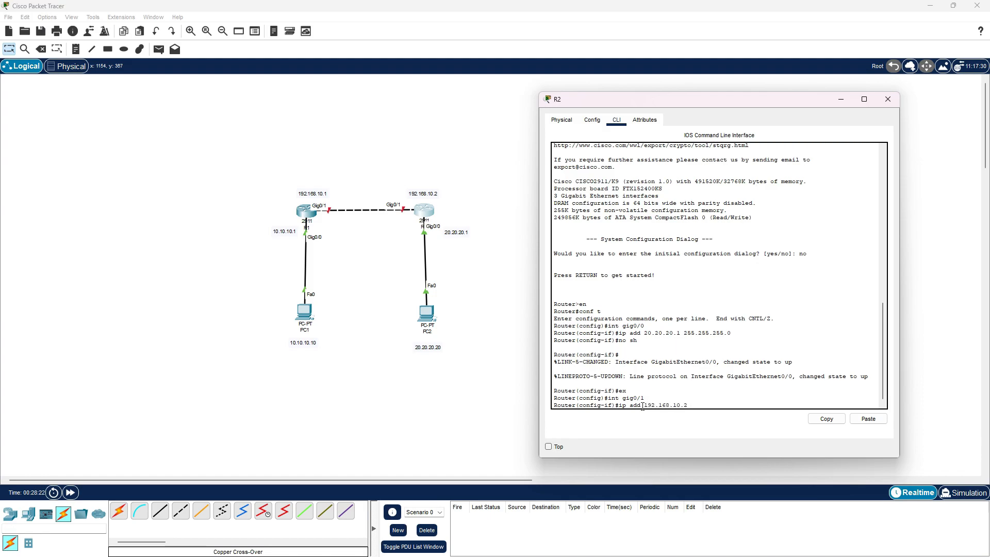
text(w)
key(BackSpace)
text(255.255.255.0)
key(Return)
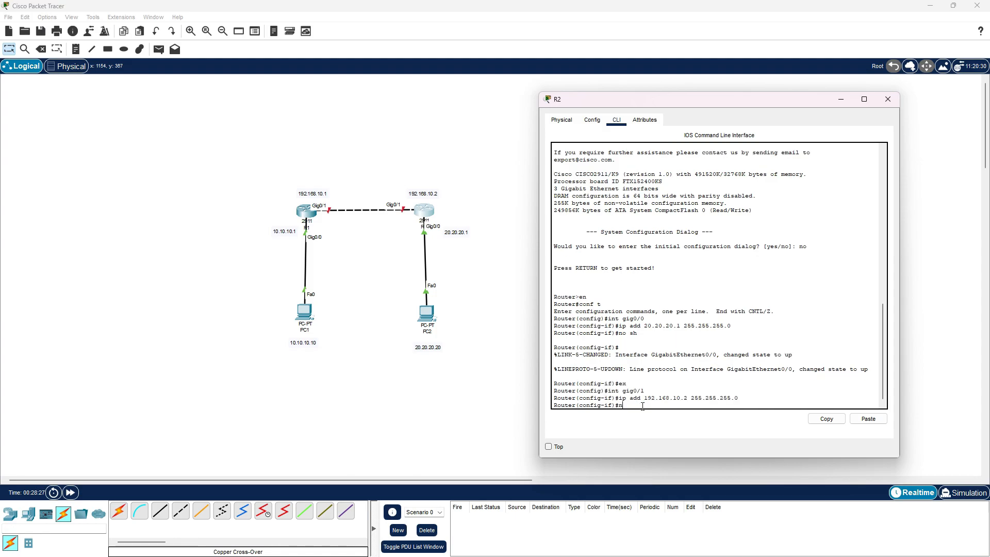
Enable R2's gig0/1 interface with no sh, exit interface configuration, and close R2's window
text(no sh)
key(Return)
text(ex)
key(Return)
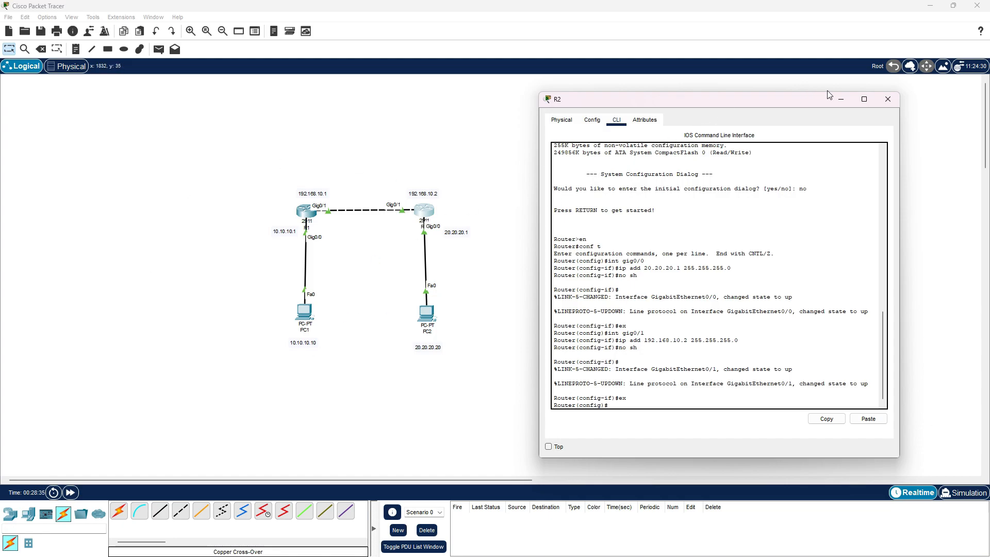
click(887, 99)
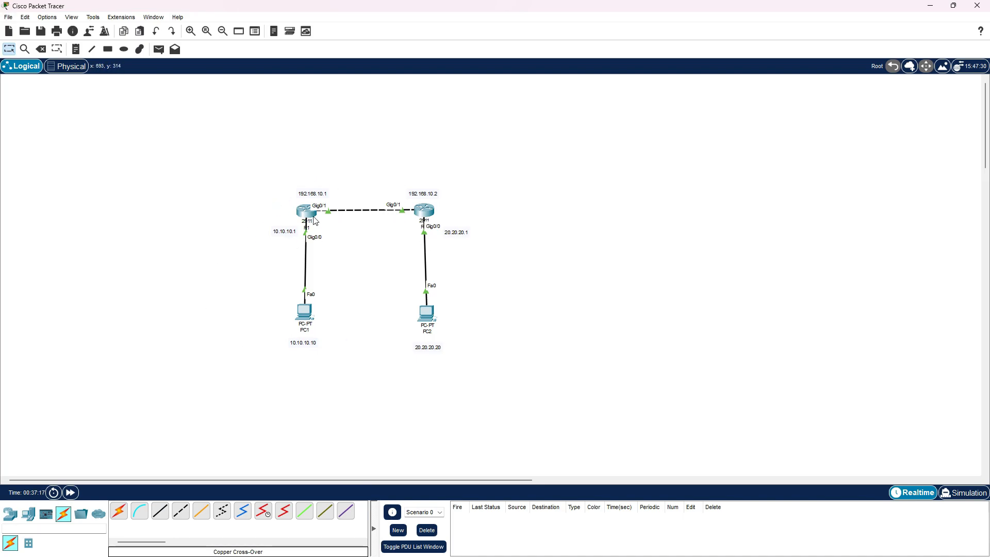
Open R1 and display its routing table with do sh ip route
click(314, 219)
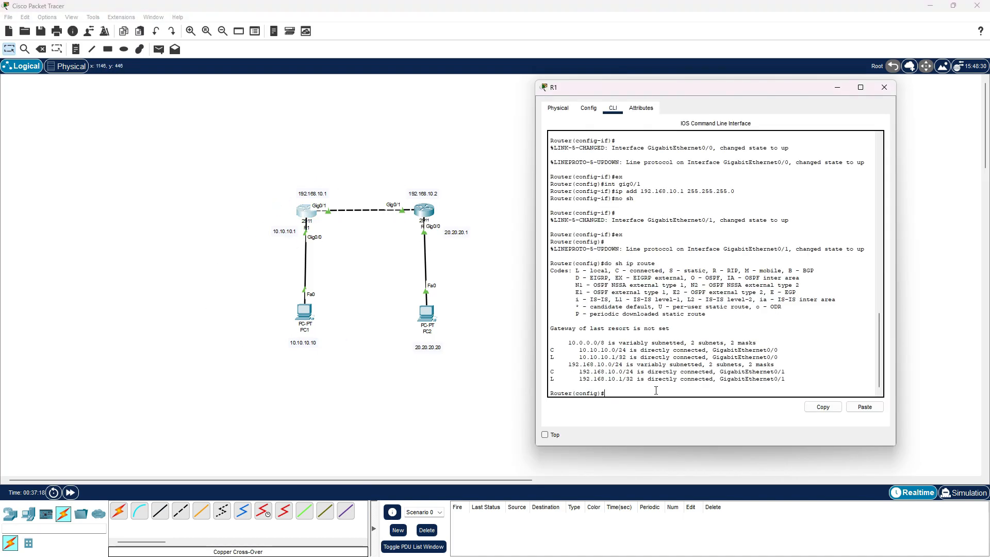
text(do sh ip route)
key(Return)
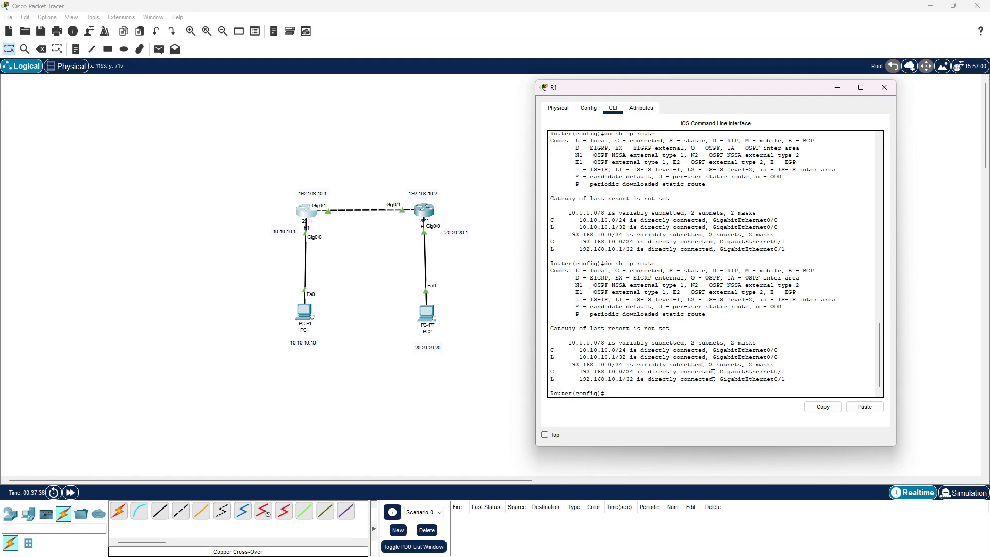
Open R2's command line and arrange the R1 and R2 windows side by side
click(427, 209)
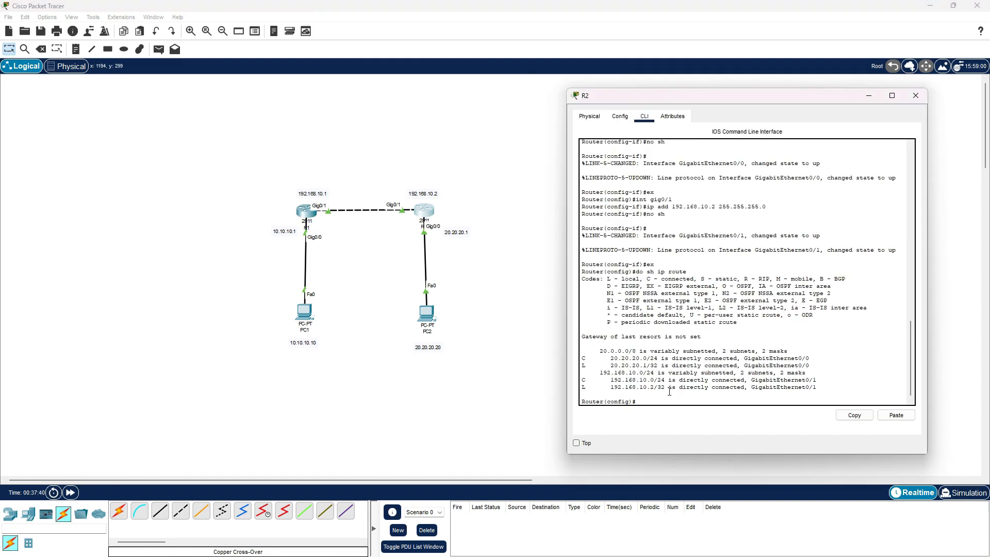
drag(731, 95, 159, 99)
key(alt+Tab)
key(alt+Tab)
click(641, 92)
drag(641, 92, 700, 80)
drag(176, 95, 365, 71)
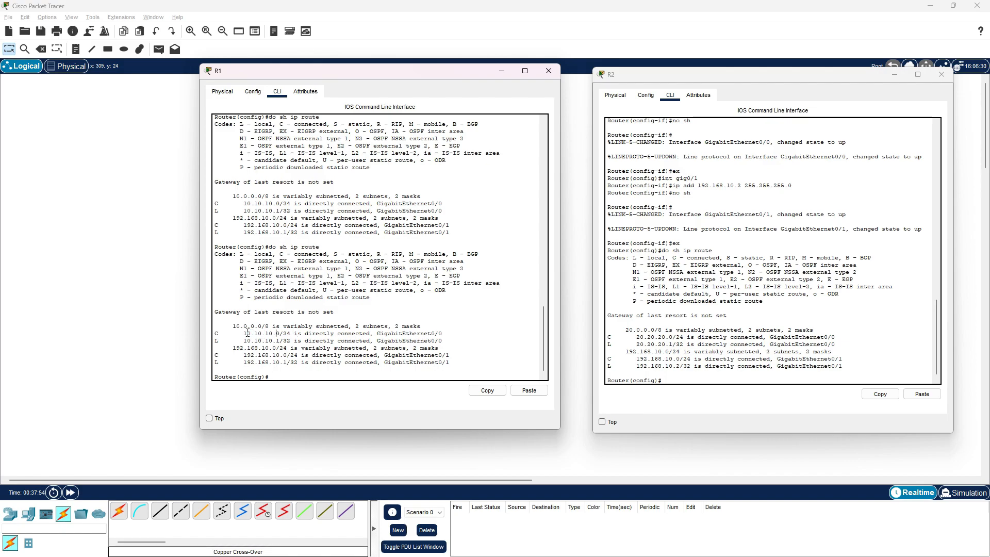
Compare the directly connected networks in the routing tables of R1 and R2
drag(240, 335, 435, 333)
drag(432, 75, 397, 88)
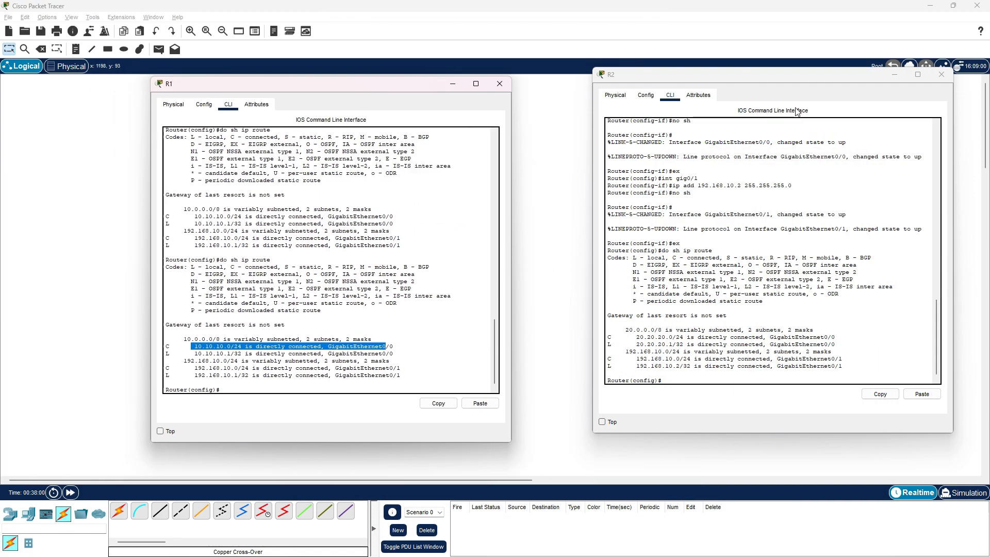
drag(763, 81, 768, 86)
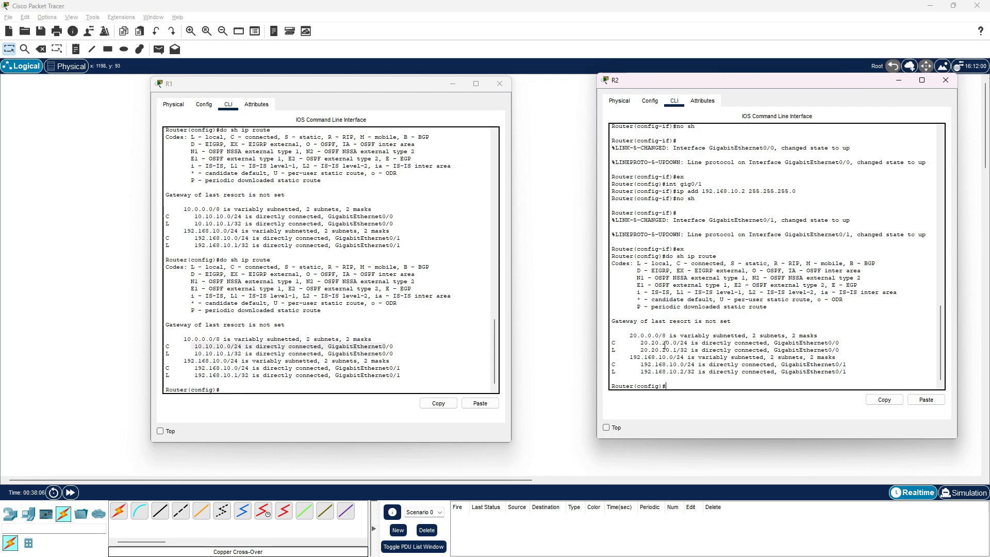
drag(360, 86, 444, 81)
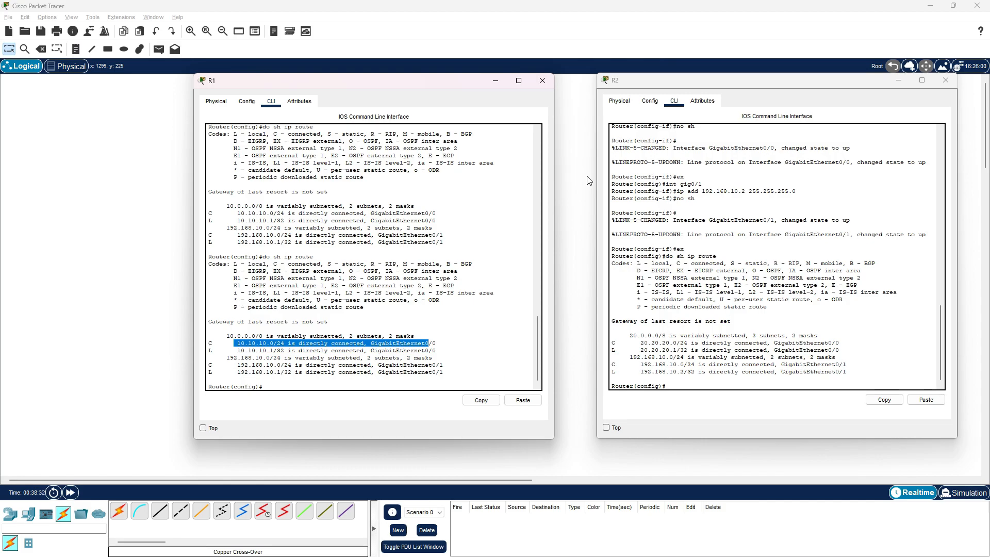
drag(397, 86, 306, 87)
drag(741, 78, 707, 94)
Add a static route on R1 to network 20.20.20.0 with mask 255.255.255.0 and next hop 192.168.10.2
drag(321, 80, 685, 74)
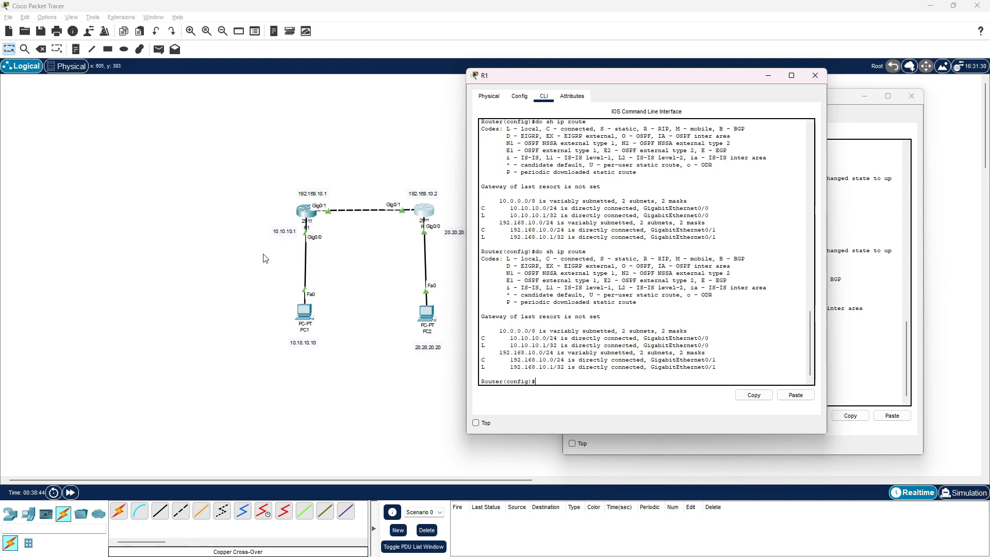
text(ip route 19)
key(BackSpace)
text(20.20.20.0 255.255.255.0)
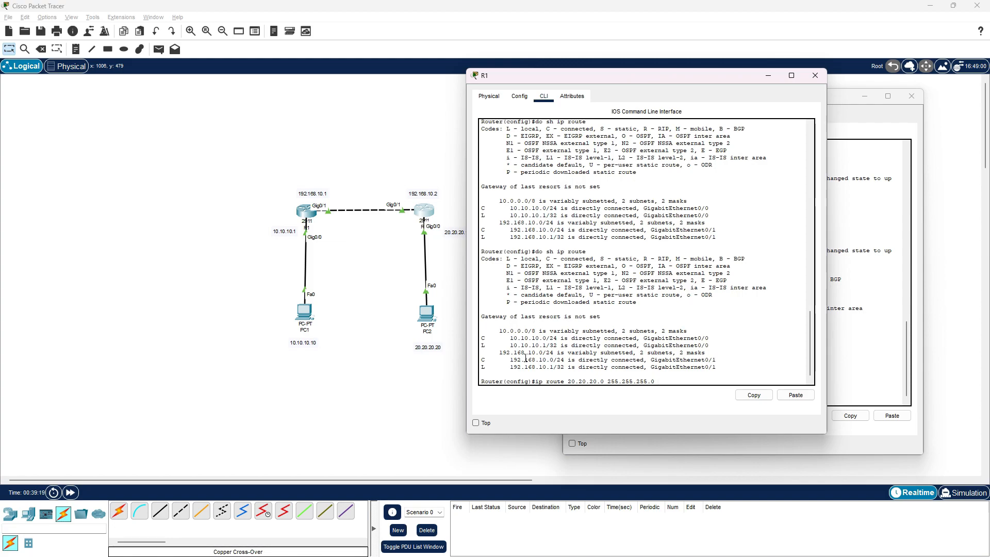
text( 192.168.10.2)
drag(658, 381, 702, 382)
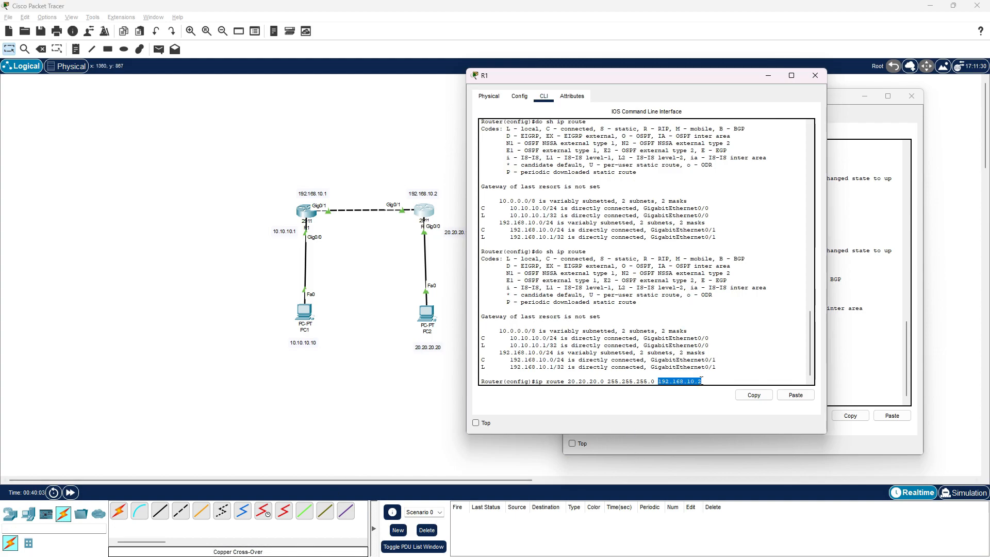
click(728, 381)
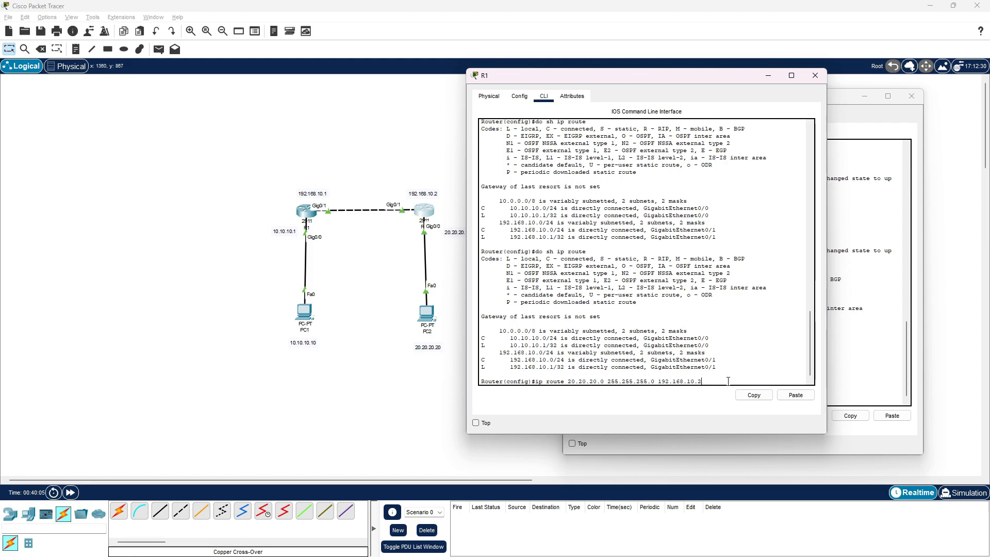
key(Return)
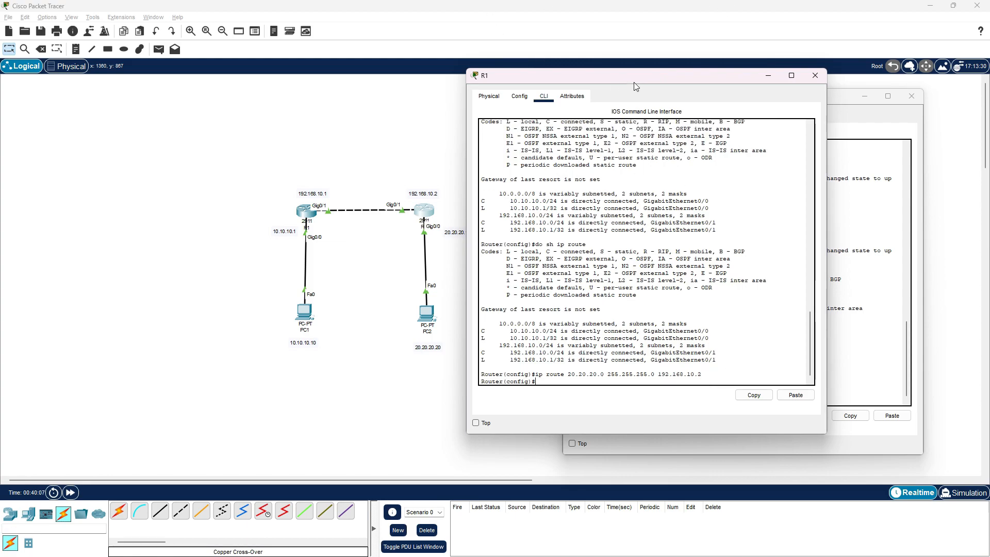
Display R1's routing table again and examine the static route entry and its code
key(Up)
key(Up)
key(Return)
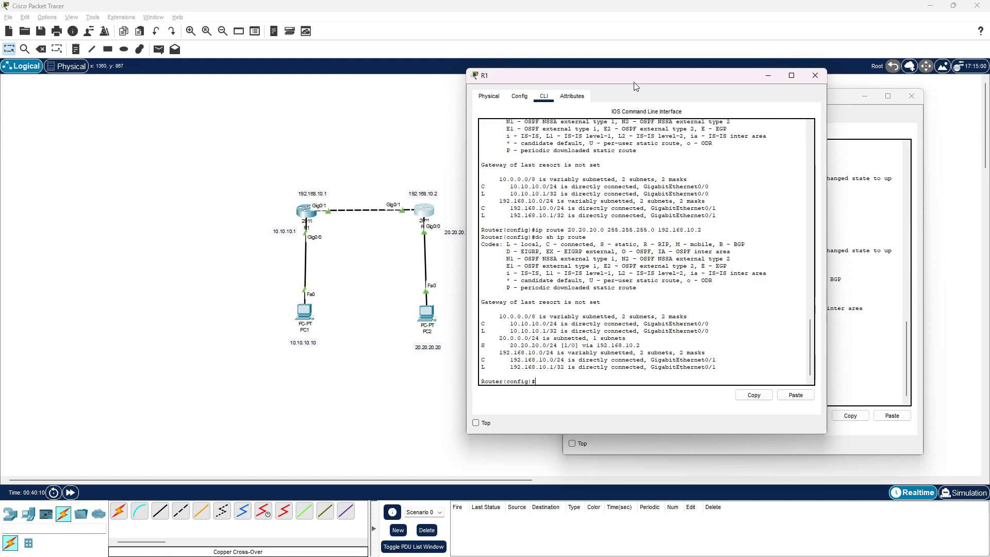
mouse_move(484, 346)
mouse_down()
mouse_move(546, 347)
mouse_move(499, 338)
mouse_move(496, 351)
mouse_up()
click(498, 352)
drag(600, 244, 638, 244)
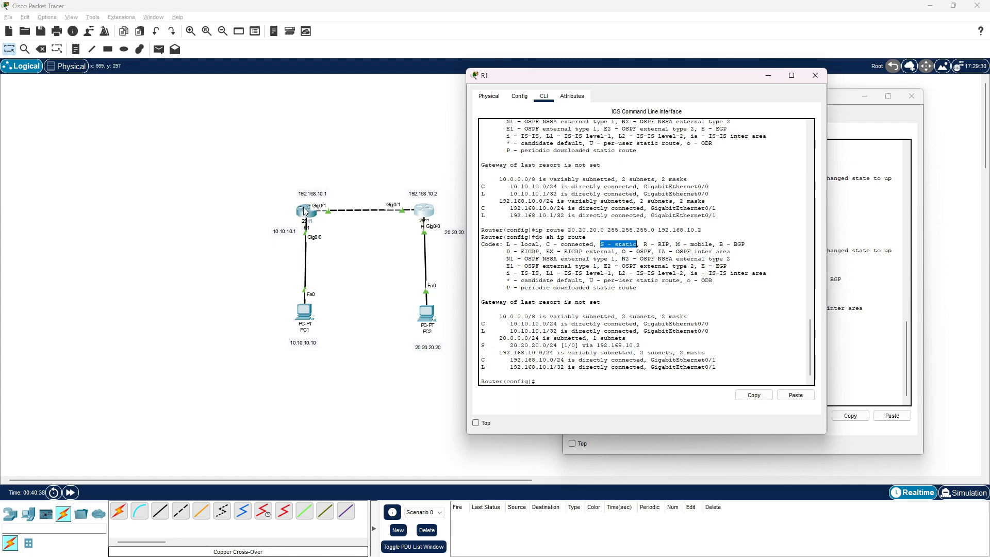
drag(511, 346, 557, 346)
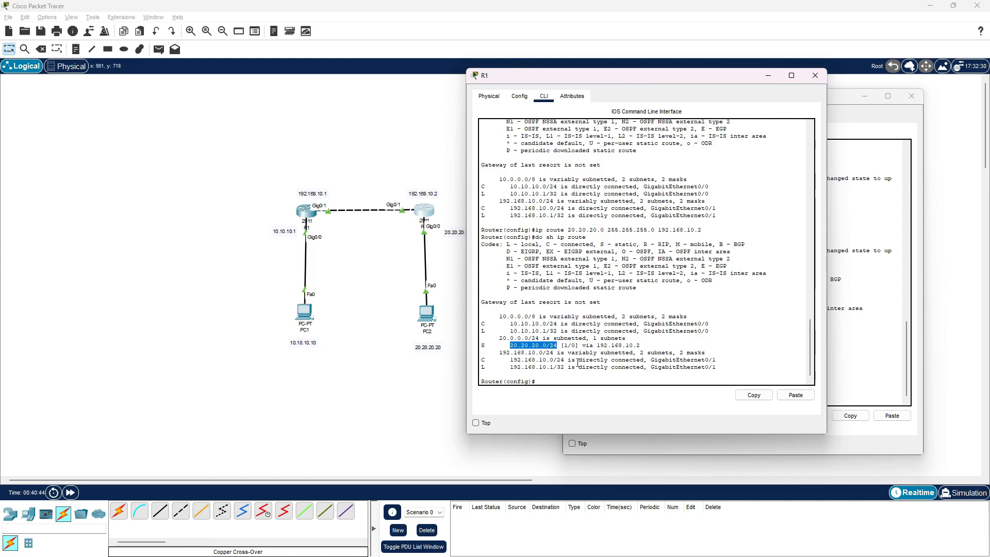
click(593, 347)
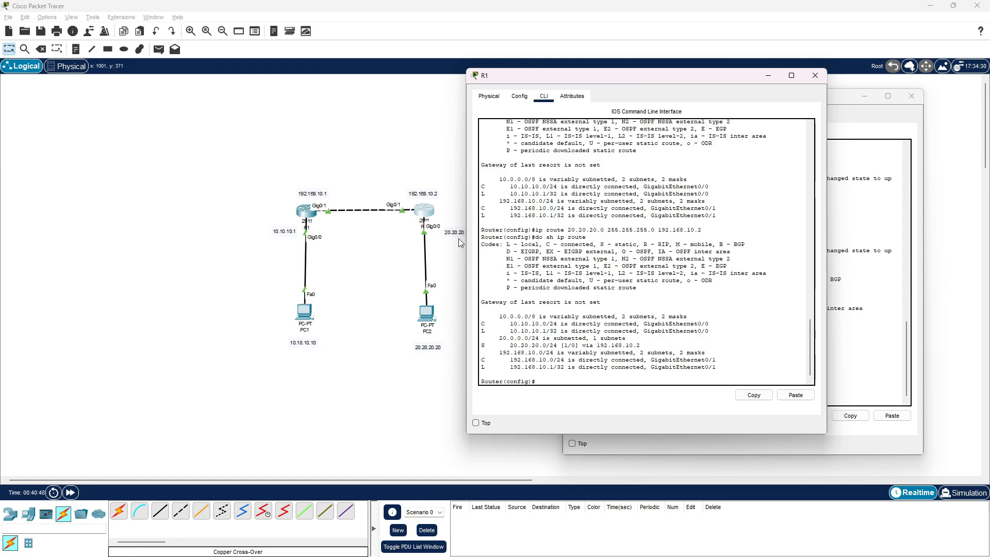
drag(679, 75, 552, 130)
key(alt+Tab)
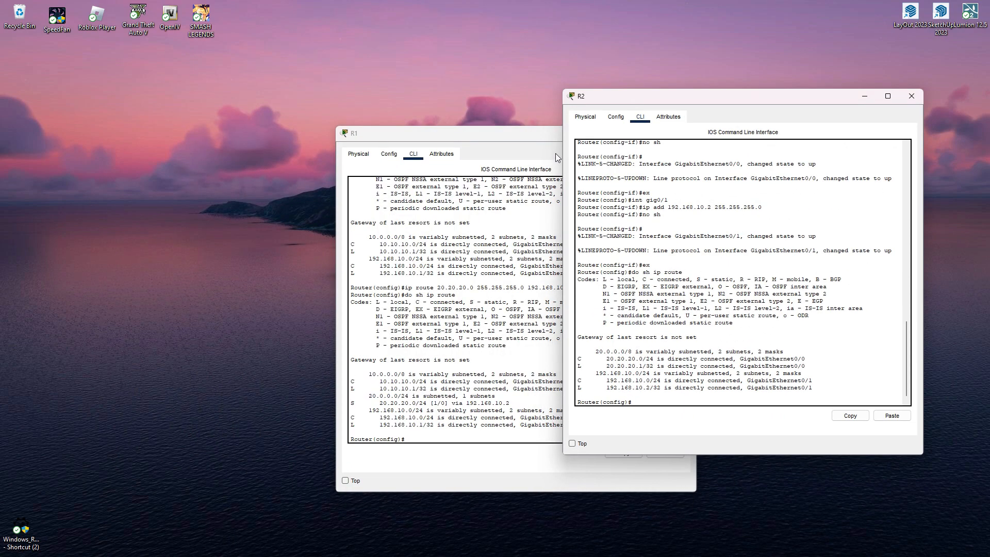
key(alt+Tab)
key(alt+Tab)
key(alt+Tab)
key(alt+Tab)
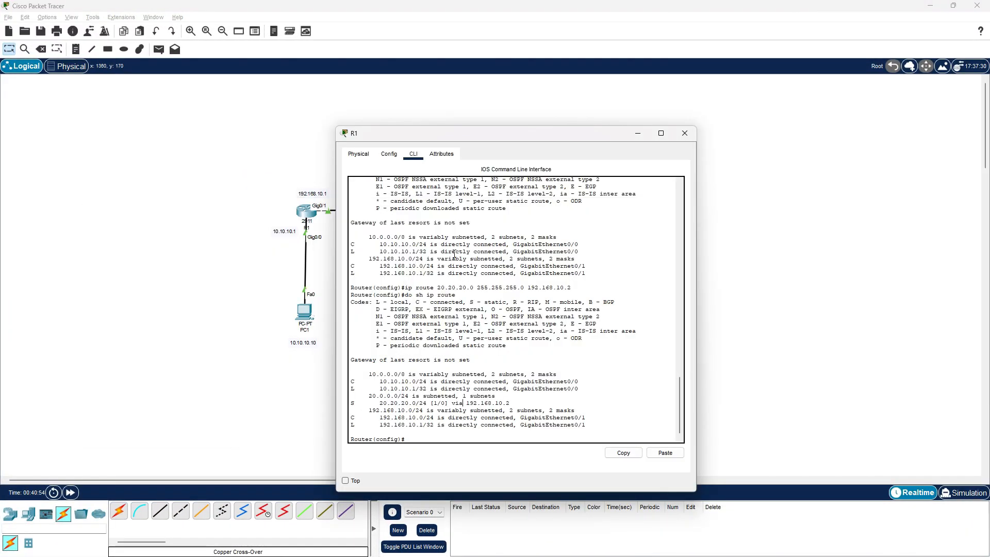
drag(574, 133, 795, 77)
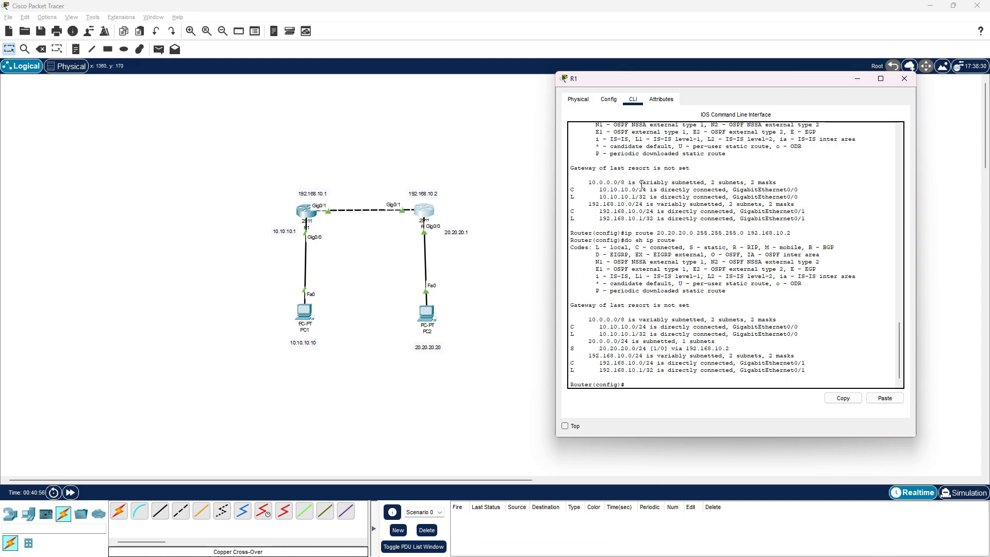
Open R2's command line and enter global configuration mode with en and conf t
click(422, 211)
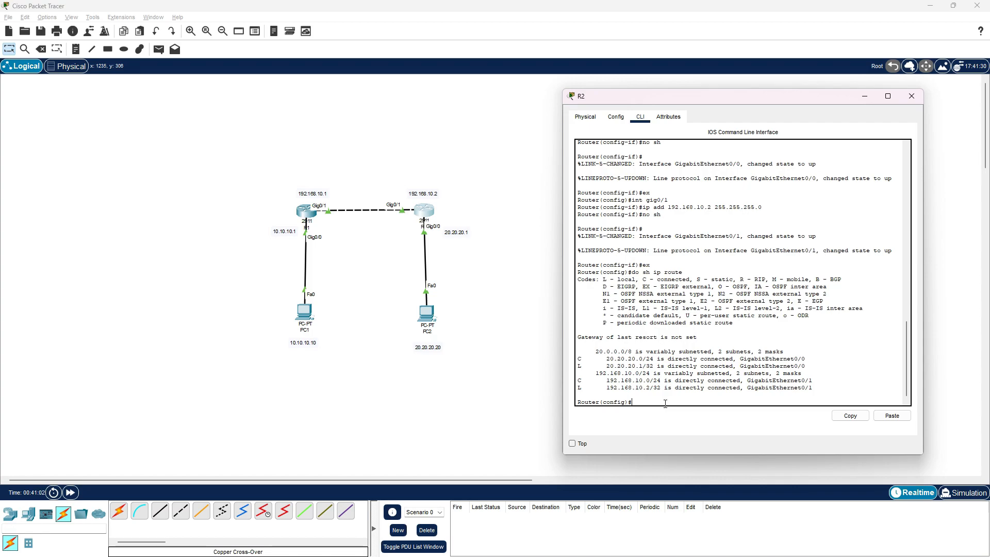
key(Return)
text(er>e)
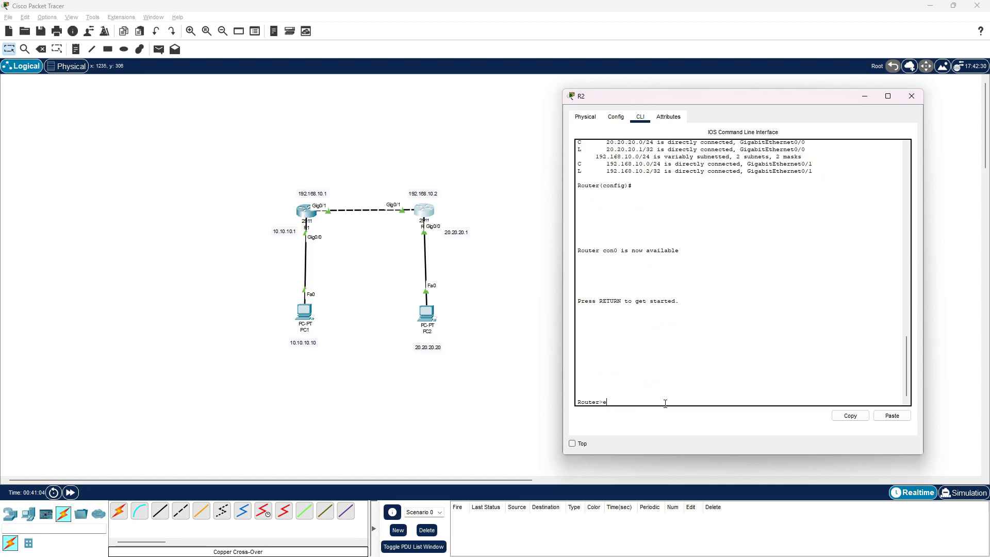
text(n)
key(Return)
text(conf t)
key(Return)
Display R2's routing table with do sh ip route
text(do sh ip route)
key(Return)
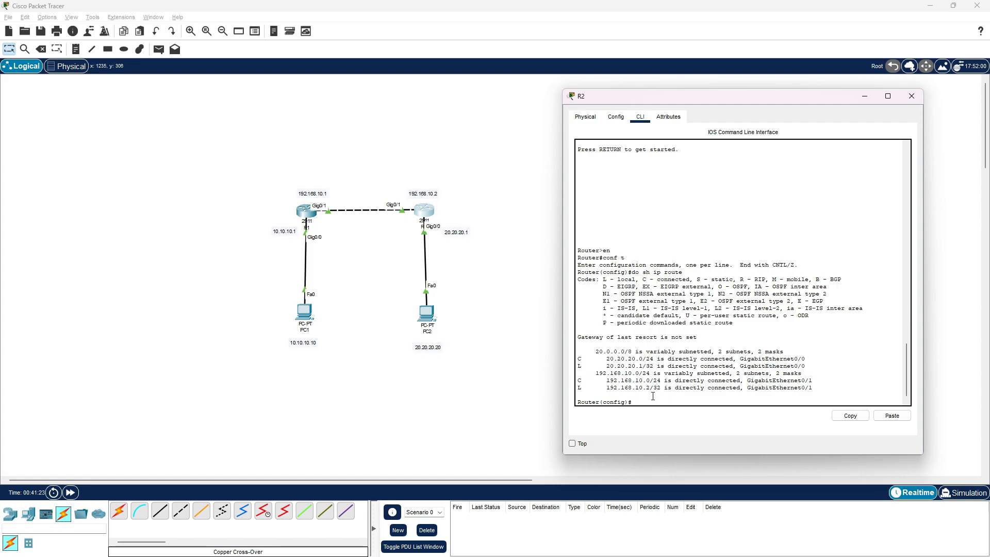
Add a static route on R2 to network 10.10.10.0 with mask 255.255.255.0 and next hop 192.168.10.1
text(ip route 10.10.10.0 255.255.255.92.168.10.1)
key(Return)
Display R2's routing table again and examine the static route to the 10.10.10.0 network
key(Up)
key(Up)
key(Return)
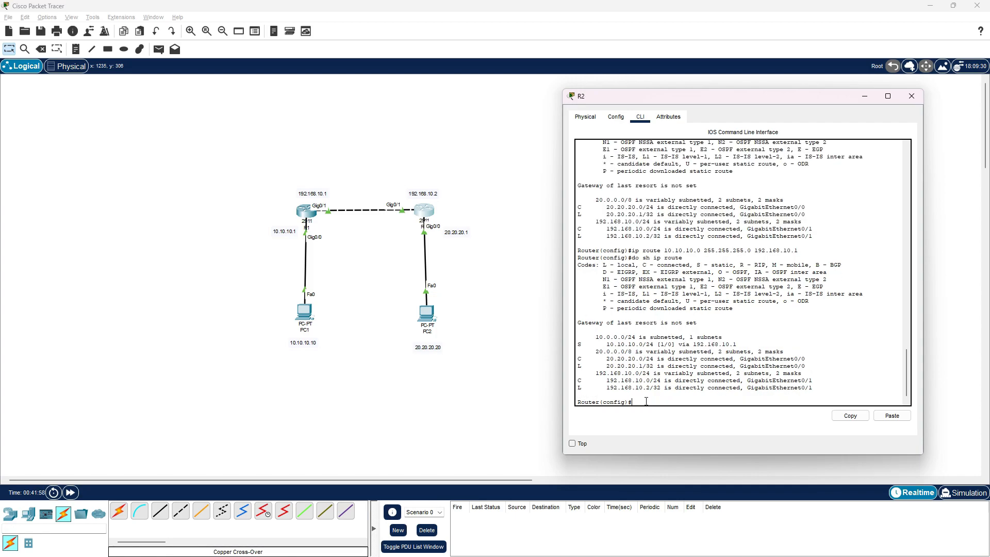
mouse_move(578, 344)
mouse_down()
mouse_move(665, 351)
mouse_move(725, 338)
mouse_move(586, 345)
mouse_up()
click(599, 351)
drag(607, 344, 686, 338)
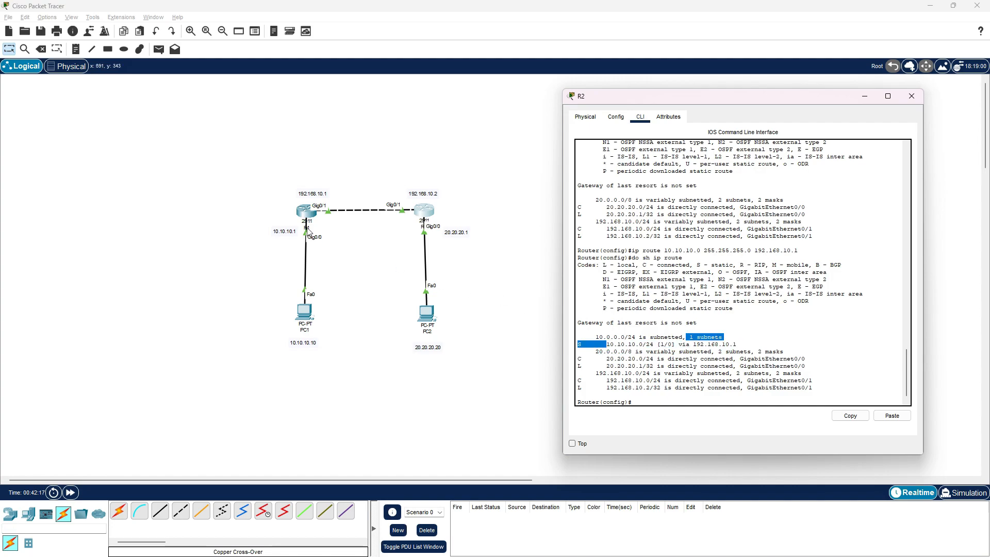
drag(614, 347, 736, 341)
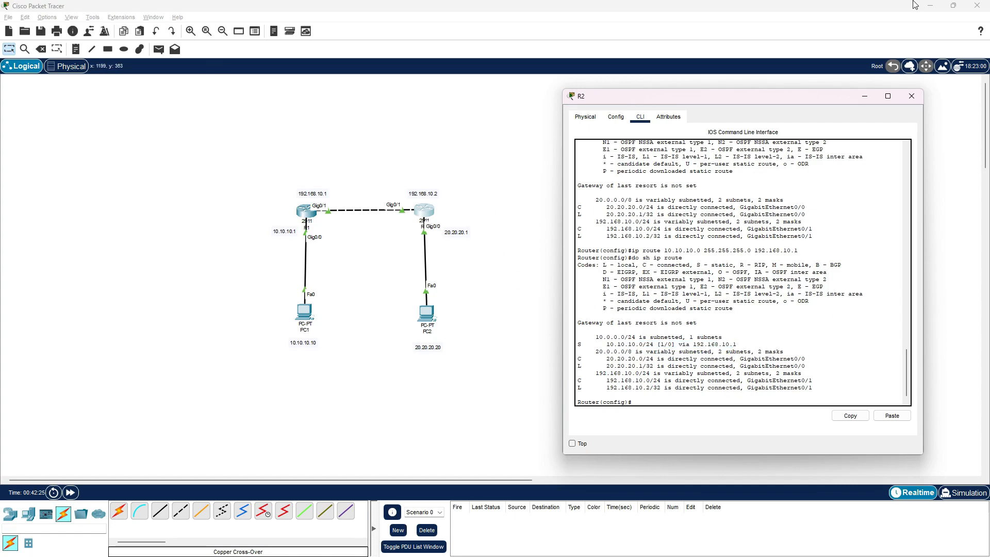
Minimize R2's window and try to send a simple PDU from PC1 to PC2
click(871, 97)
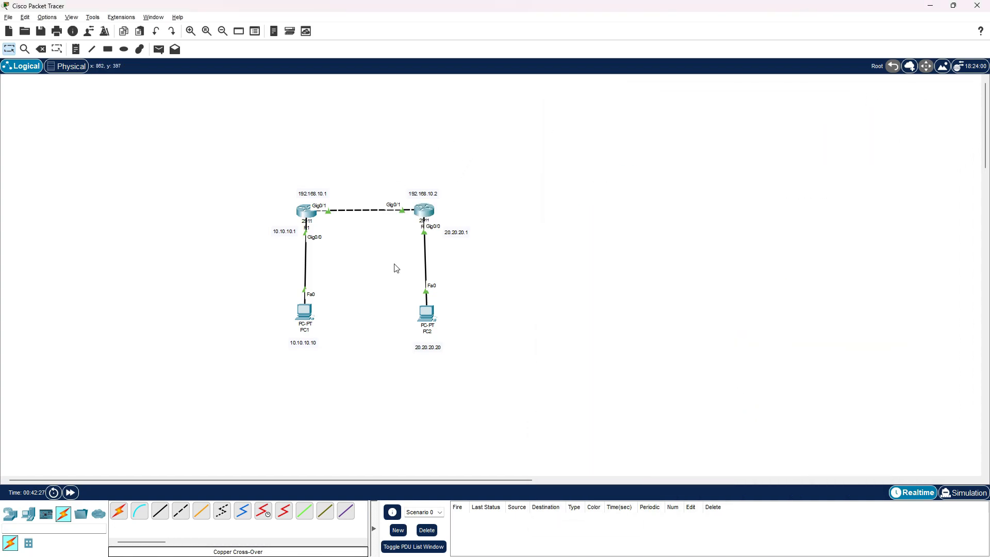
click(158, 49)
click(306, 310)
click(434, 319)
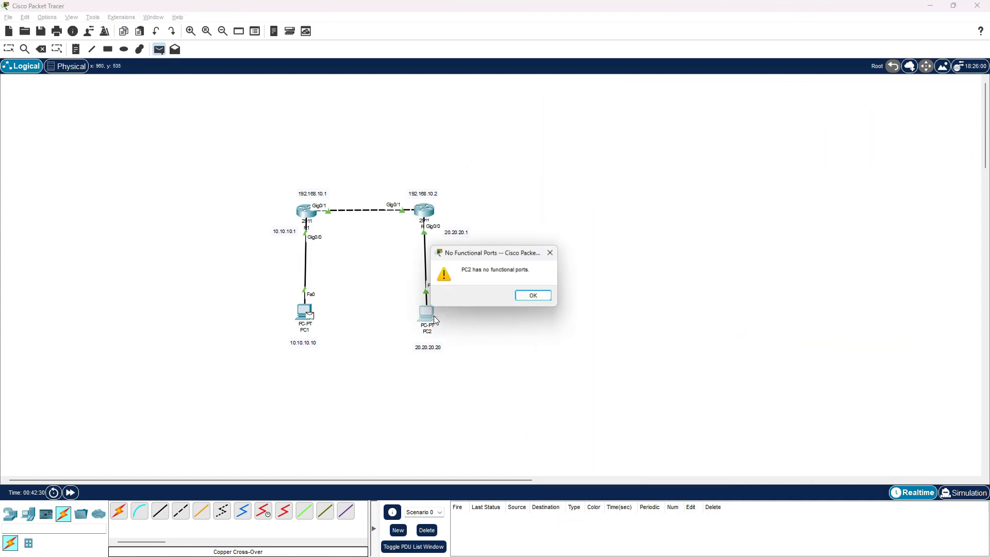
click(545, 298)
click(6, 50)
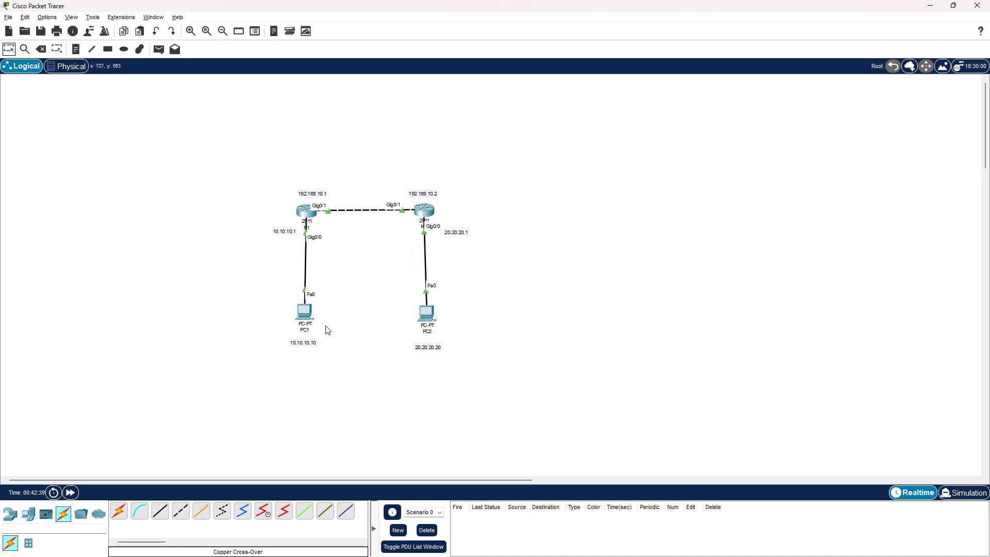
Set PC1's static IPv4 address to 10.10.10.10 with subnet mask 255.255.255.0
click(305, 311)
click(401, 182)
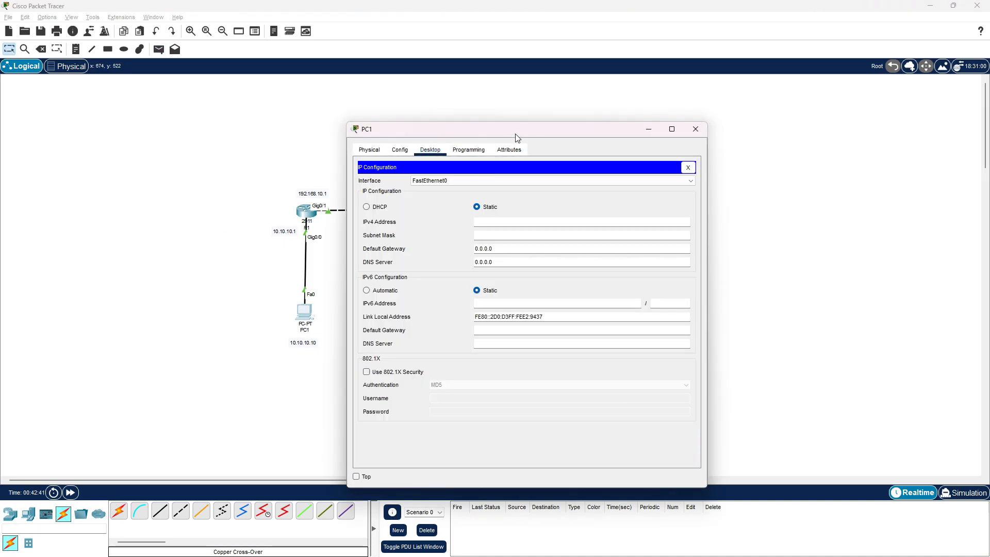
drag(521, 129, 722, 93)
click(719, 186)
text(10)
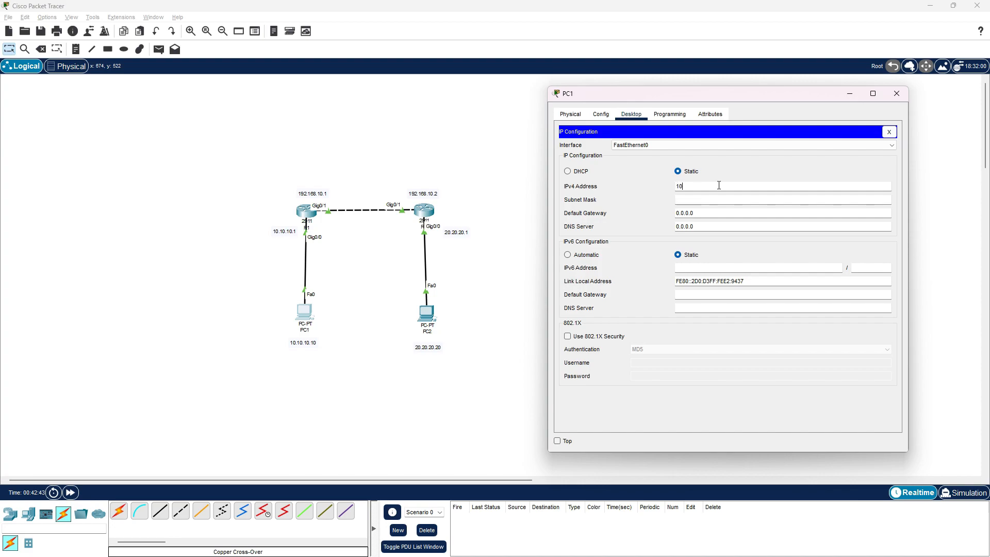
text(.10.10.10)
key(Tab)
text(255.255.255.0)
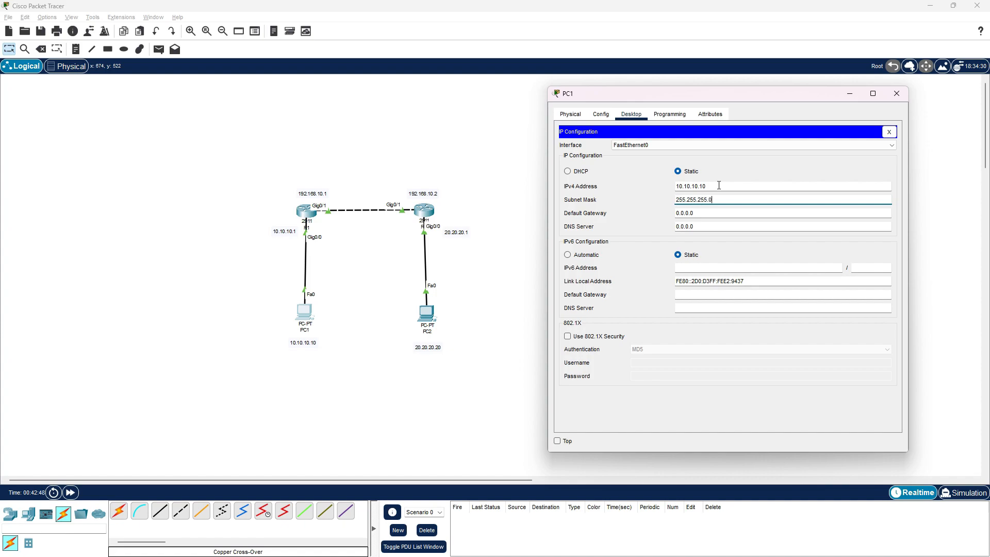
Set PC1's default gateway to 10.10.10.1
key(Tab)
text(10.10.1)
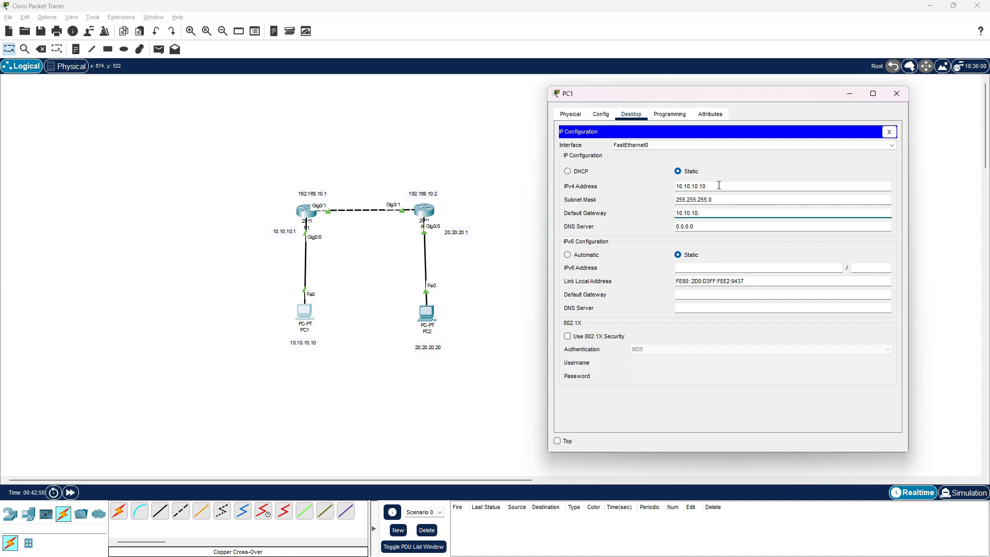
drag(741, 107, 750, 117)
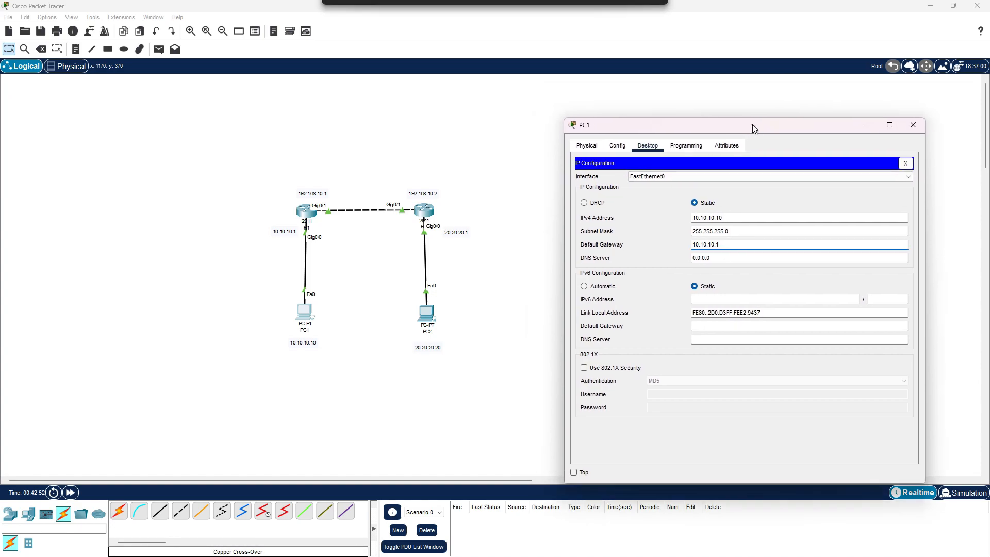
Open PC2's IP configuration and set its static IPv4 address to 20.20.20.20
click(425, 309)
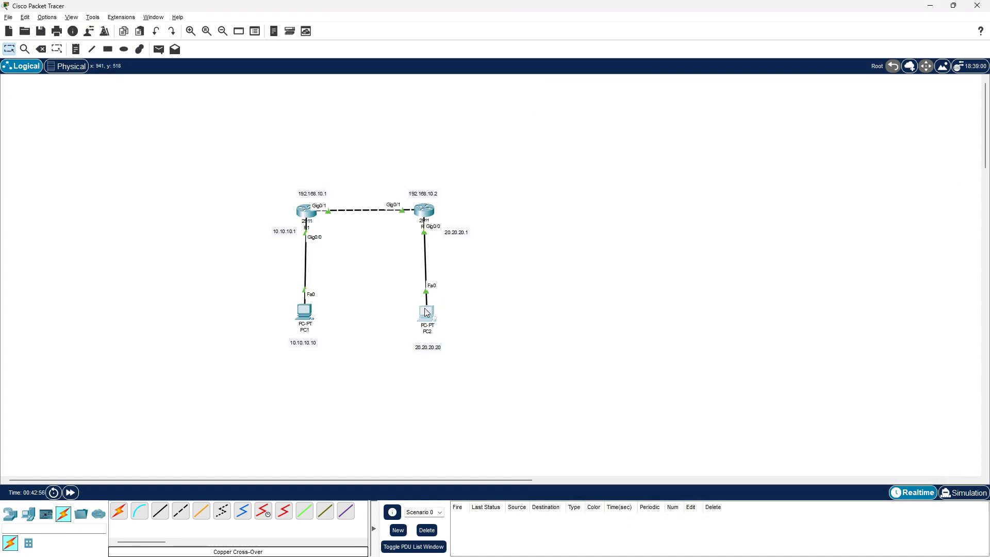
drag(478, 130, 675, 107)
click(629, 127)
click(585, 166)
click(703, 199)
text(20.20.20.20)
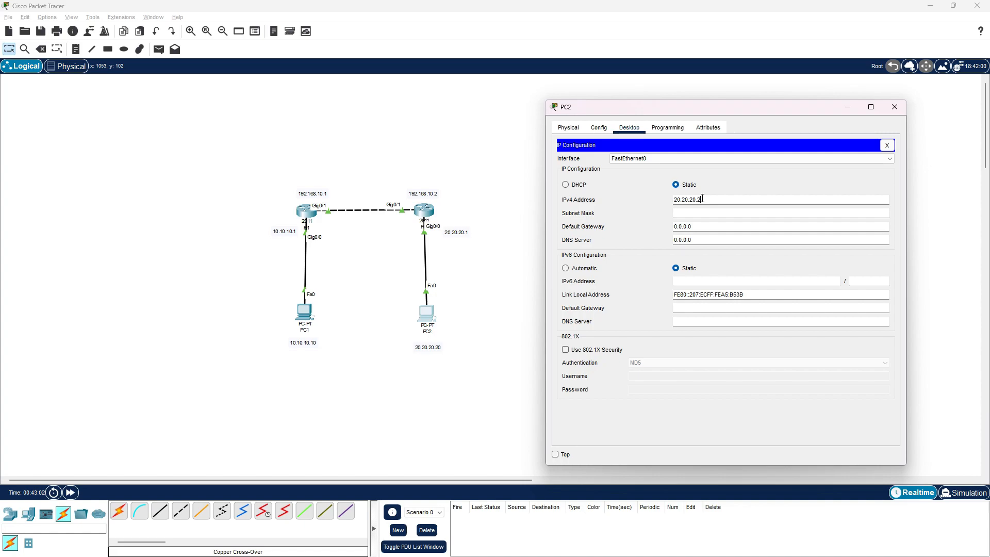
Set PC2's subnet mask to 255.255.255.0 and its default gateway to 20.20.20.1, and close its window
key(Tab)
key(End)
key(BackSpace)
key(BackSpace)
key(BackSpace)
key(BackSpace)
key(BackSpace)
text(255.255.0)
key(Tab)
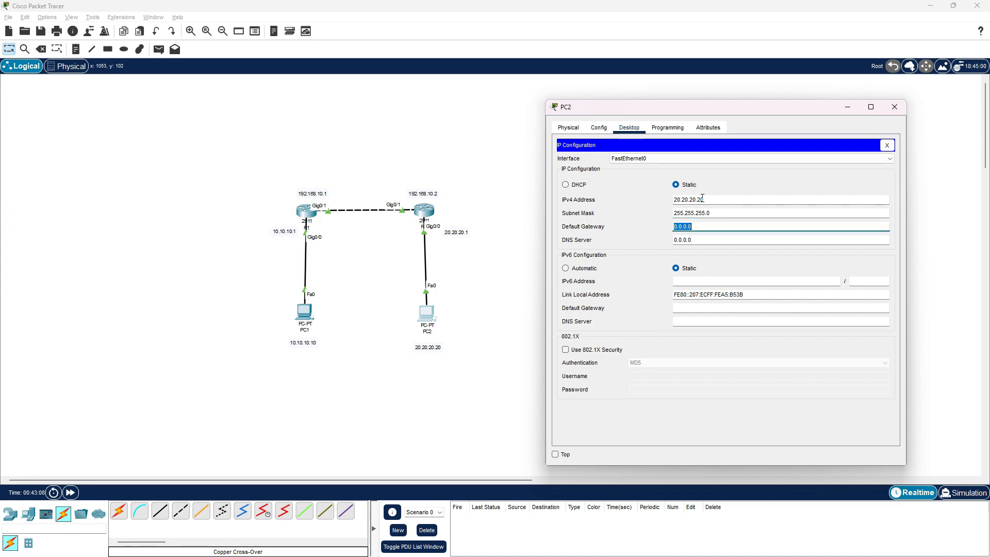
text(20.20.)
text(1)
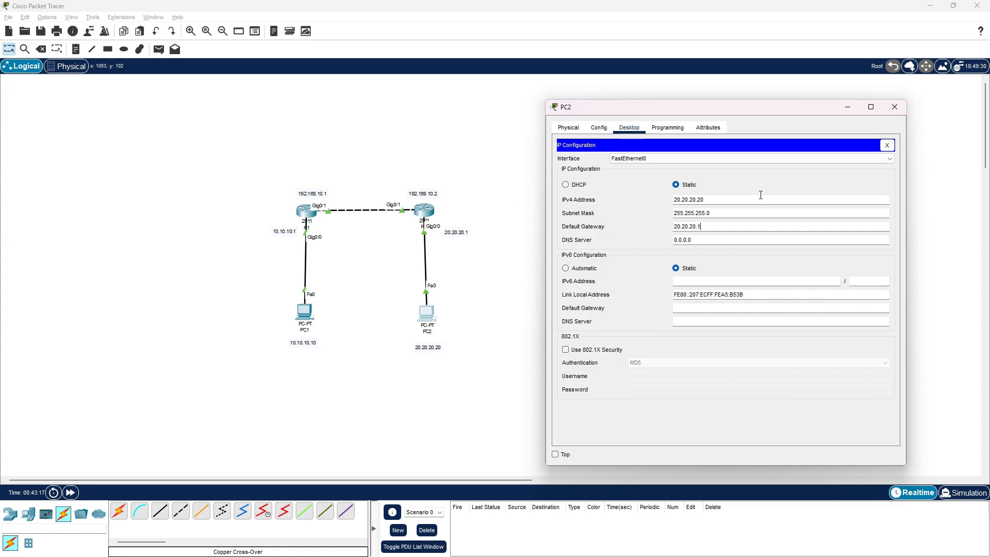
click(894, 107)
Send a simple PDU from PC1 to PC2 and fire it again
click(159, 49)
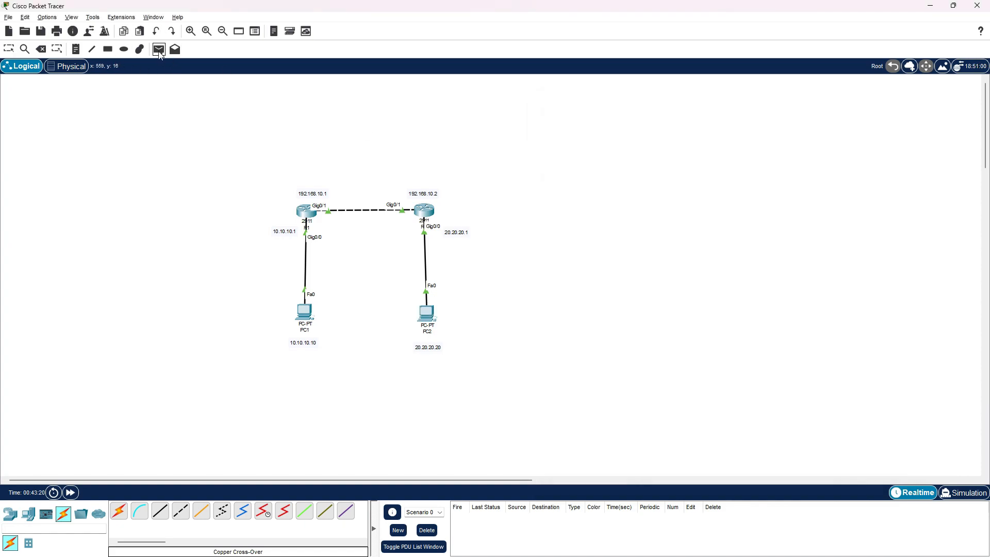
click(304, 311)
click(431, 319)
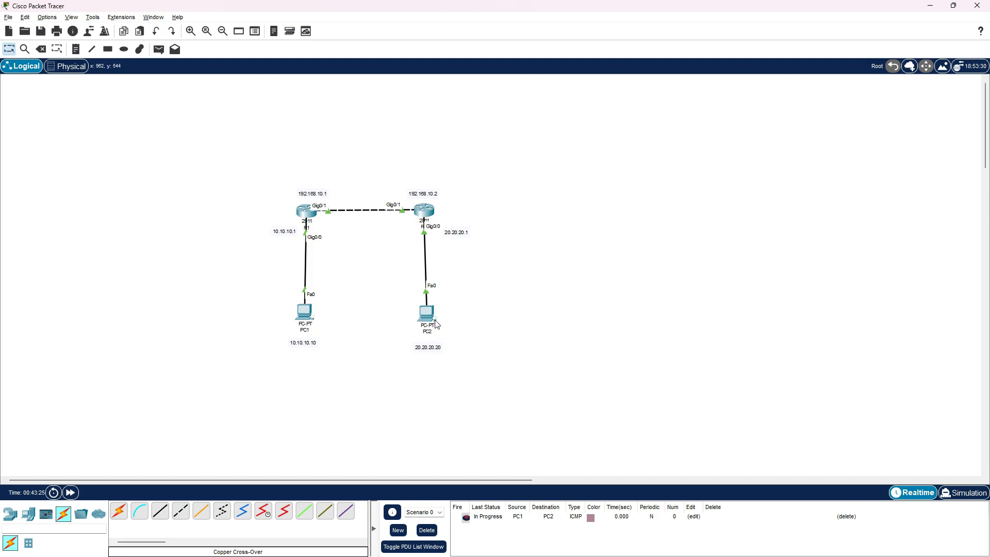
click(464, 522)
Send a simple PDU from PC2 to PC1 to test the reverse direction
click(158, 49)
click(426, 313)
click(304, 312)
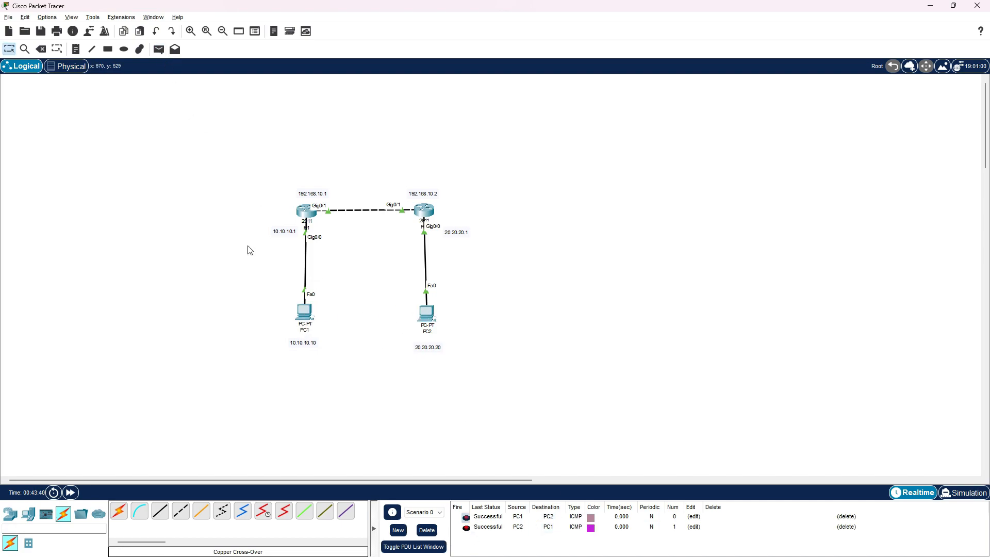
Test R1 to R2 with a simple PDU and delete the PDU scenario
click(159, 49)
click(308, 216)
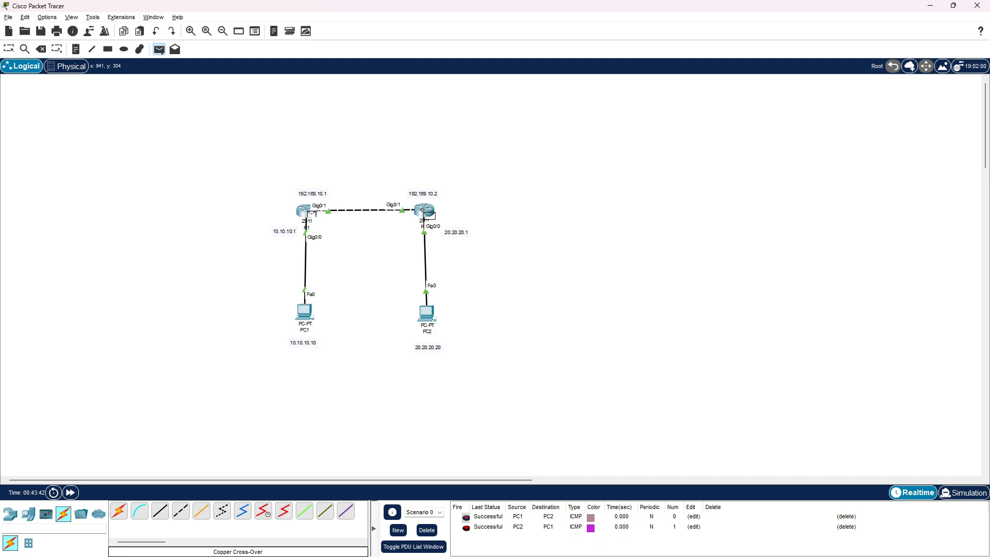
click(425, 211)
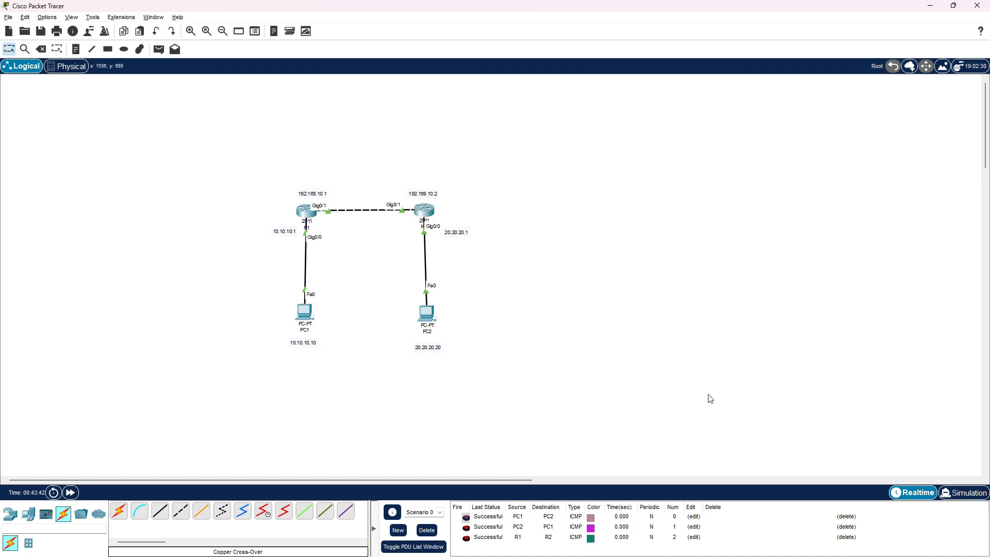
click(428, 530)
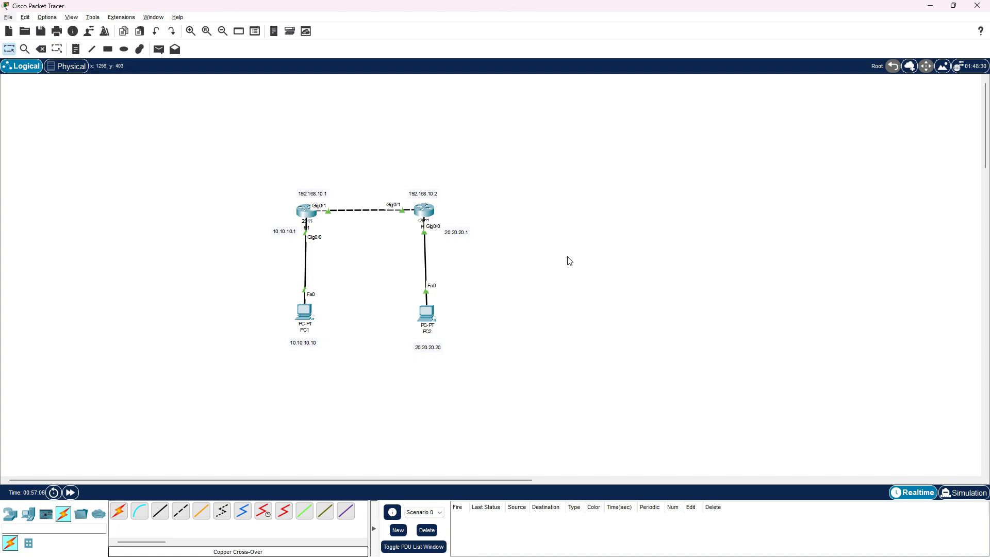
Place a third 2911 router to the right of R2 and a PC below it
click(9, 515)
drag(141, 511, 532, 209)
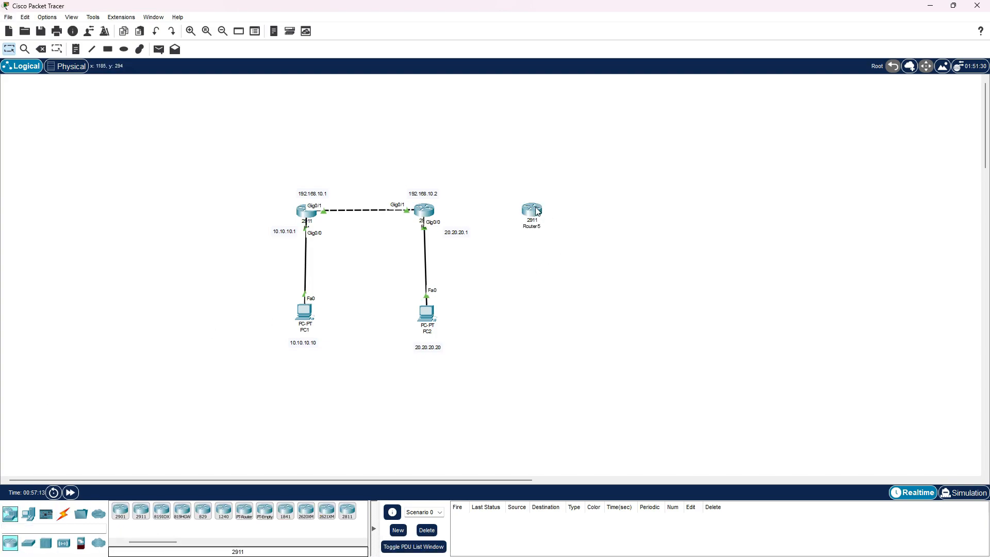
click(30, 514)
click(119, 511)
click(538, 317)
Rename the new router as R3 and the new PC as PC3
click(534, 225)
text(R3)
click(539, 336)
double_click(549, 338)
text(PC3)
click(171, 356)
Connect R3's GigabitEthernet0/0 to PC3's FastEthernet0 with a copper straight-through cable
click(63, 514)
click(154, 516)
click(533, 209)
click(561, 236)
click(539, 321)
click(558, 335)
Try to connect R3's GigabitEthernet0/2 to R2 with a copper cross-over cable
click(180, 511)
click(536, 207)
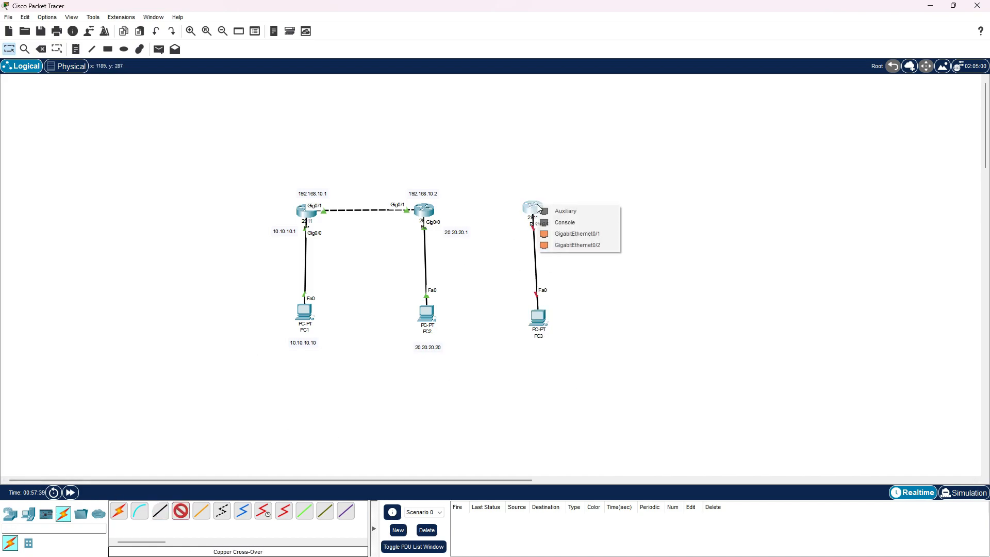
click(560, 245)
click(428, 210)
click(462, 234)
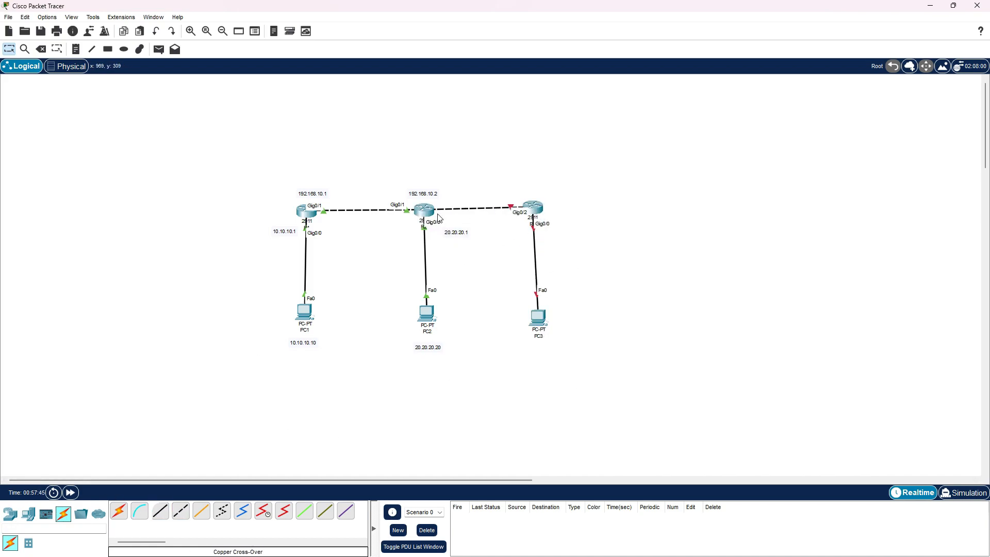
Close R3's window and delete the cable between R2 and R3
click(532, 207)
click(696, 128)
click(40, 49)
click(528, 296)
click(478, 207)
Connect R3's GigabitEthernet0/2 to R2's GigabitEthernet0/2 with a copper cross-over cable
click(539, 208)
click(565, 245)
click(428, 211)
click(467, 242)
Open R3's command line and enter global configuration mode
click(536, 209)
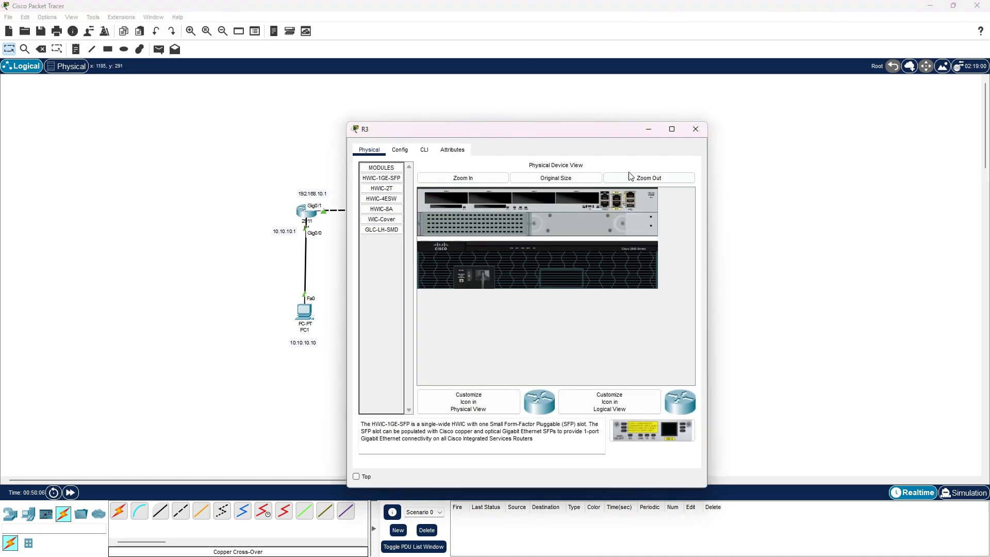
drag(463, 129, 780, 89)
click(736, 135)
click(741, 111)
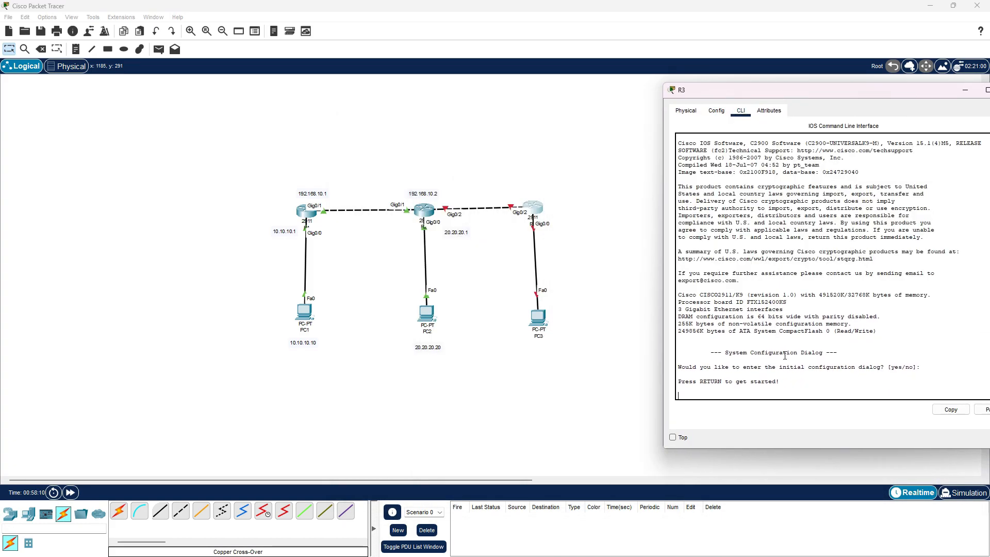
key(Return)
text(en)
key(Return)
text(conf t)
key(Return)
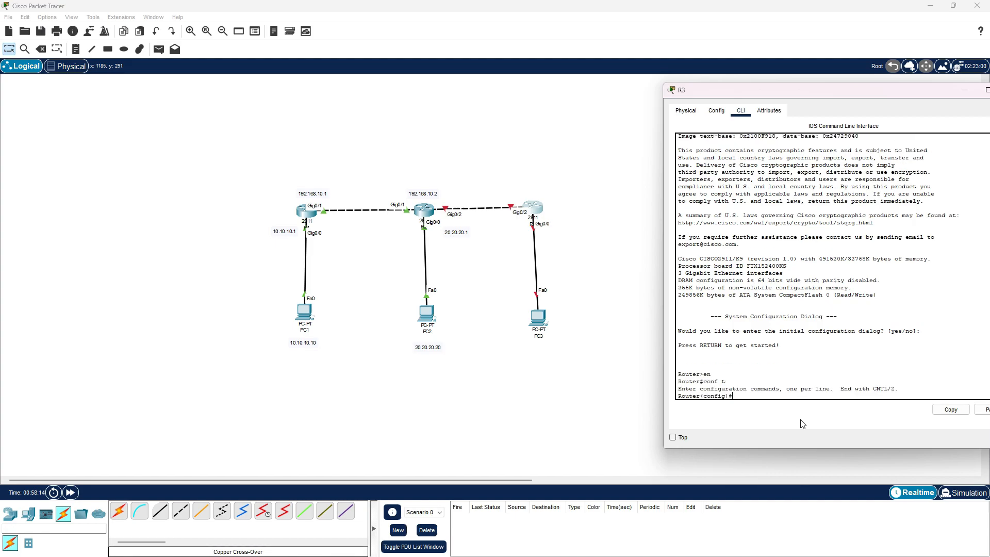
Assign IP address 30.30.30.1 with mask 255.255.255.0 to R3's gig0/0 interface
text(int gig0/0)
key(Return)
text(ip add)
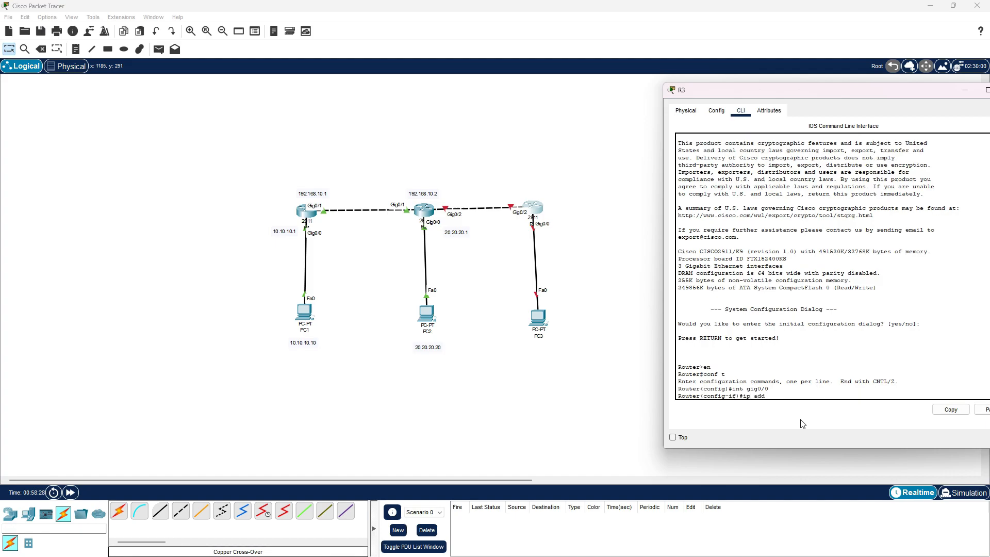
text( 30.30.30.1 255.)
key(BackSpace)
key(BackSpace)
key(BackSpace)
key(BackSpace)
key(BackSpace)
key(BackSpace)
text(2555)
key(BackSpace)
text(;.)
text(.255)
key(Return)
Enable R3's gig0/0 interface with no shutdown
text(no sh)
key(Return)
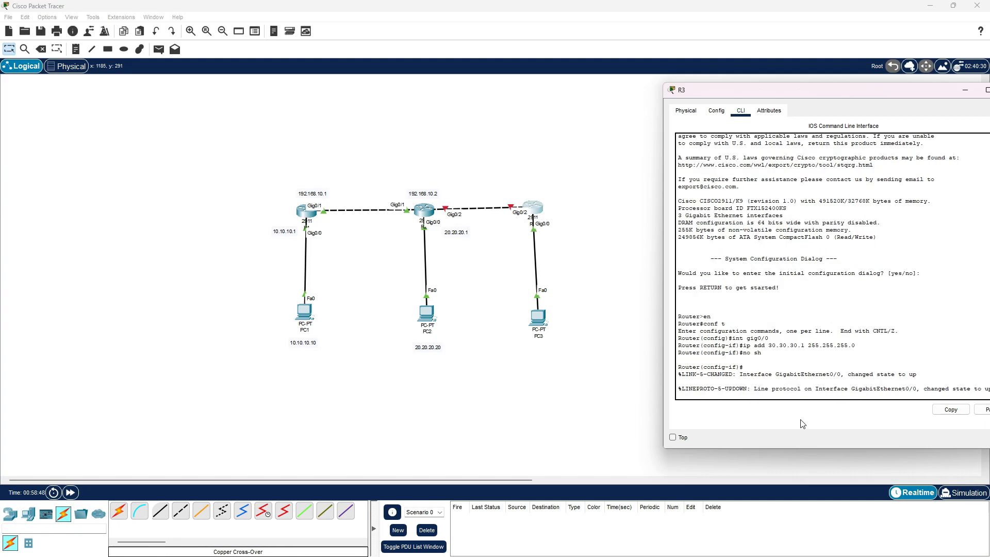
Add a note reading 30.30.30.30 below PC3
click(76, 49)
click(523, 352)
text(30.30.30.30)
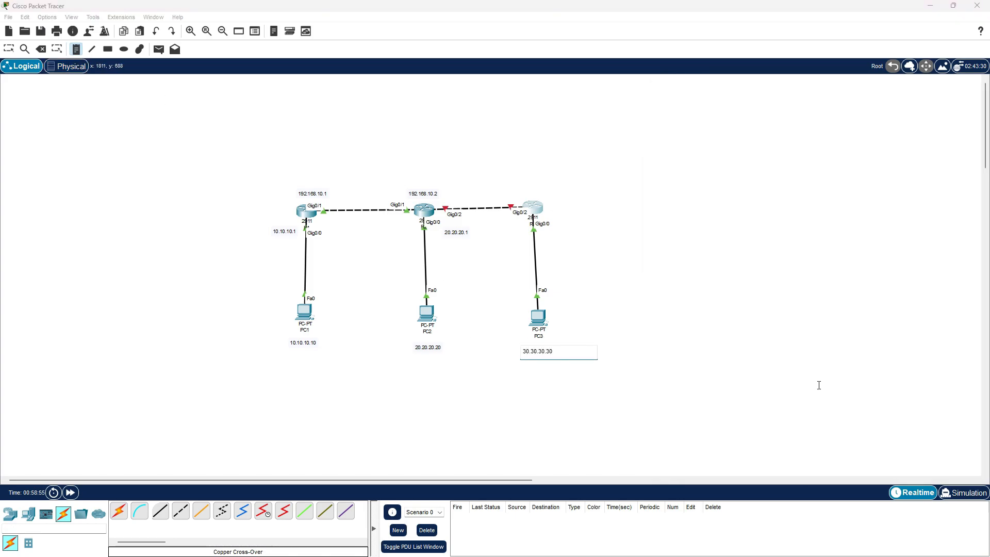
Add a note reading 192.168.20.1 above R3
click(521, 197)
text(1)
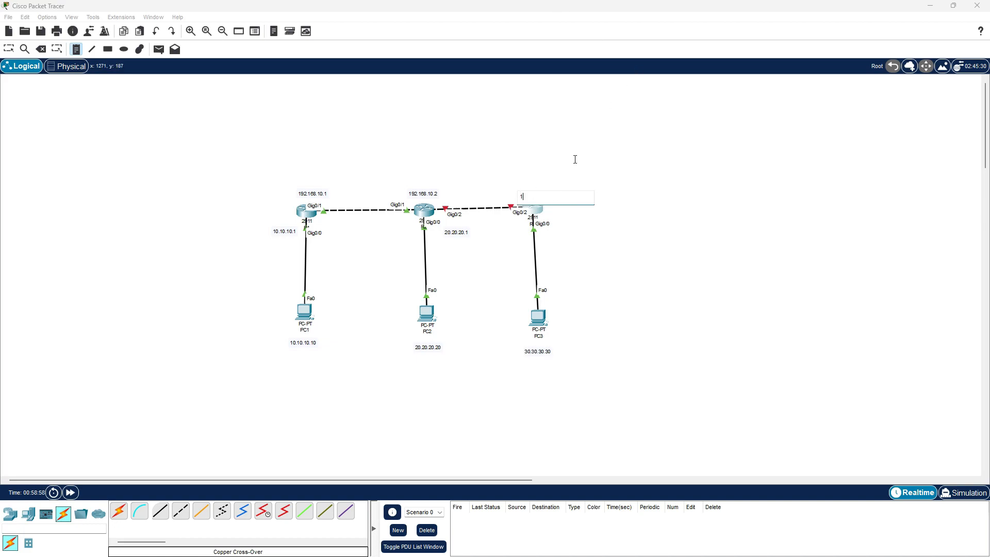
text(92.168)
text(.10)
key(BackSpace)
key(BackSpace)
text(20.1)
Add a note reading 30.30.30.1 to the right of R3 and shift it slightly upward
click(563, 225)
text(20.20.)
key(BackSpace)
key(BackSpace)
key(BackSpace)
key(BackSpace)
text(30.30.30.1)
key(Escape)
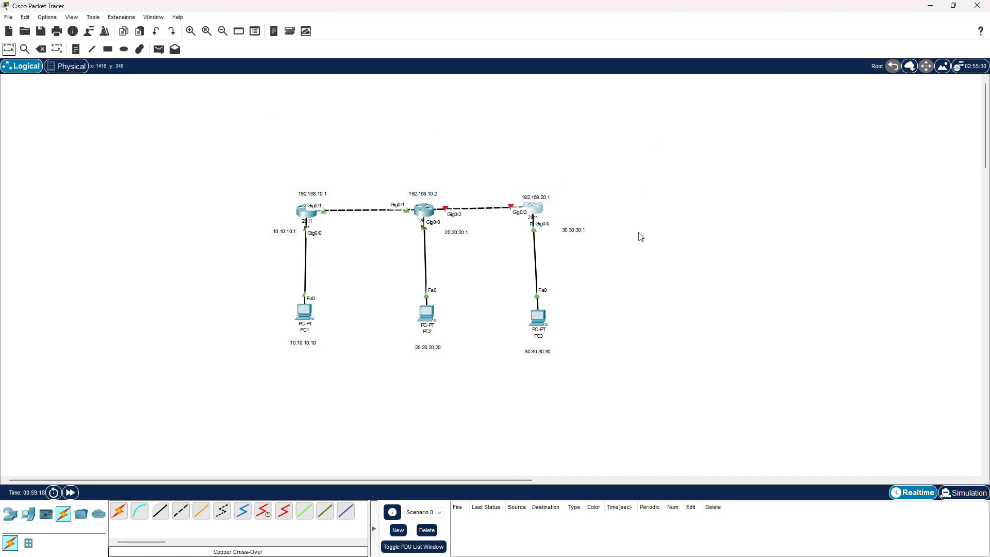
drag(582, 229, 578, 220)
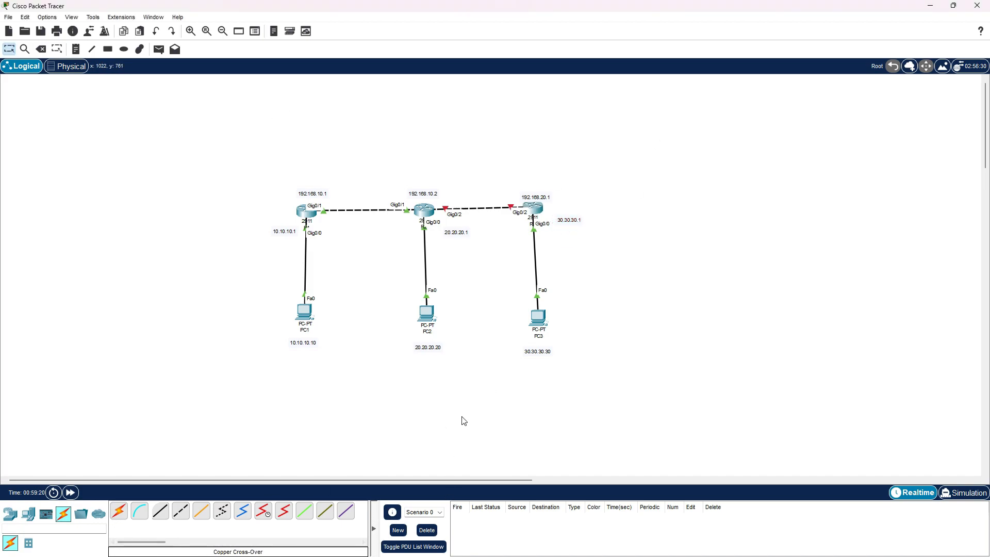
Assign IP address 192.168.20.1 with mask 255.255.255.0 to R3's gig0/2 interface
click(536, 208)
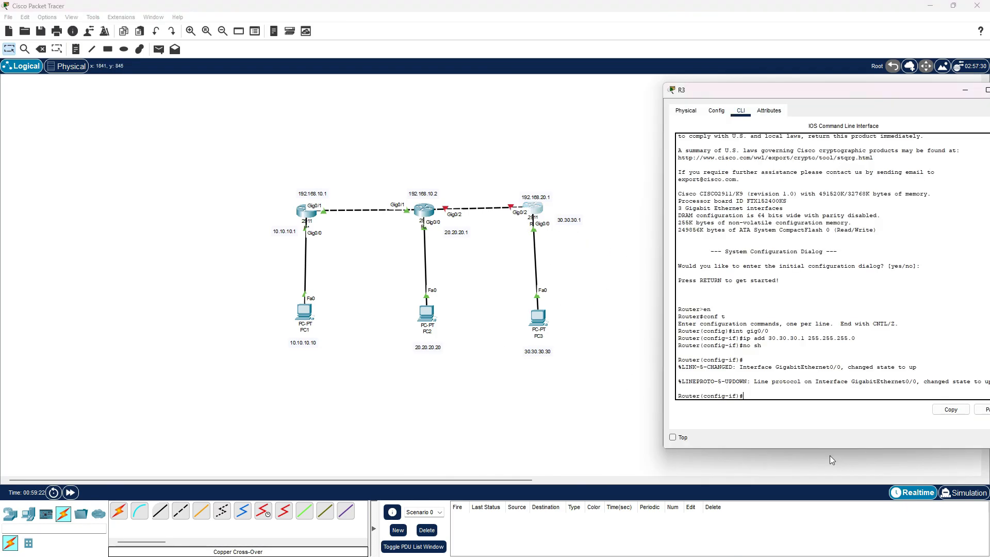
text(ex)
key(Return)
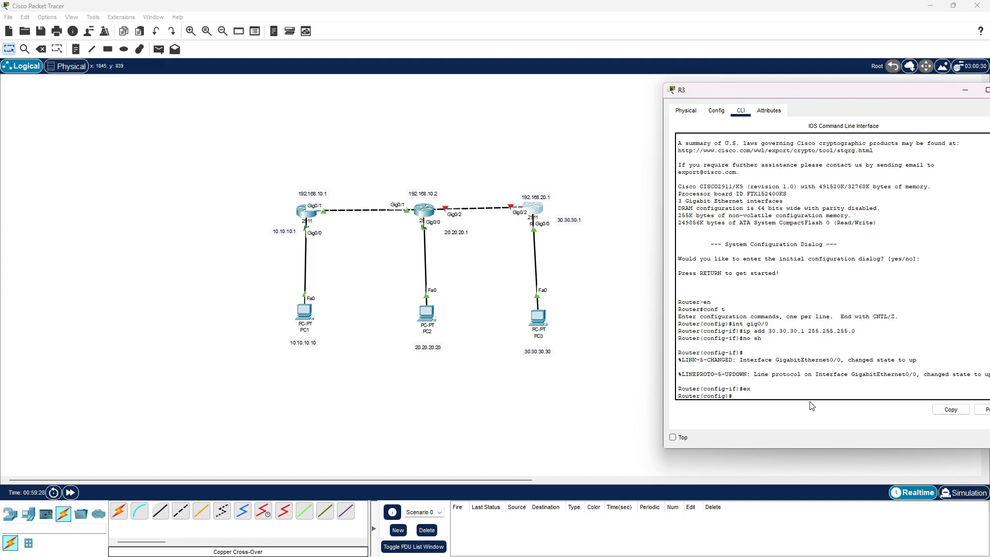
text(int gig0/2)
key(Return)
text(ip)
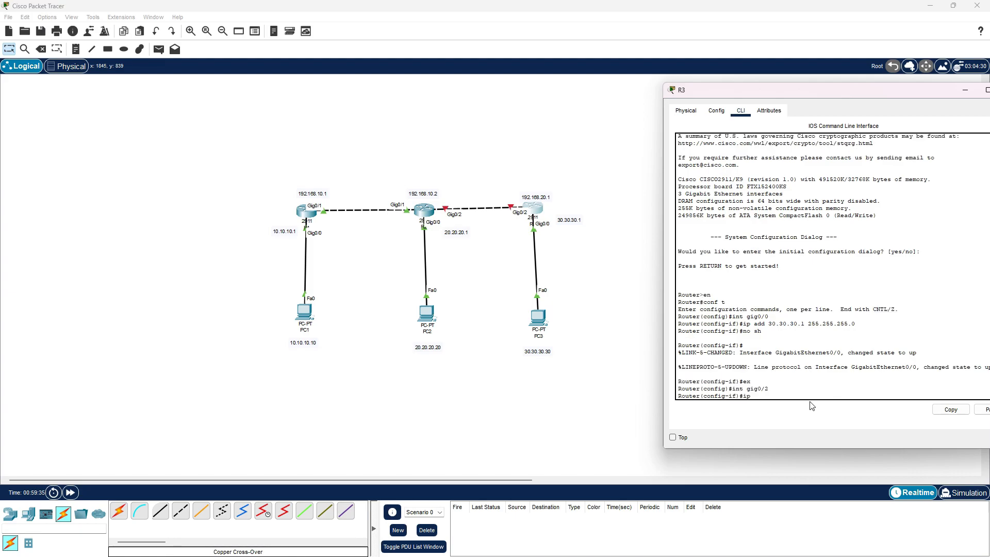
text( add 192.168.20.1)
key(Return)
key(Up)
text(255.255.255.0)
key(Return)
Enable R3's gig0/2 interface with no shutdown and exit interface configuration
text(nfig-if)#no sh)
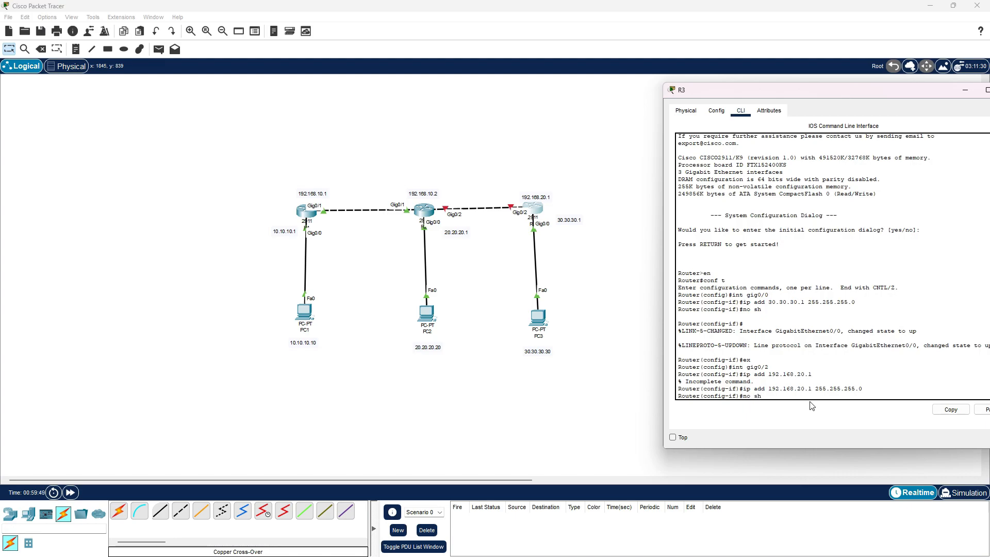
key(Return)
text(ex)
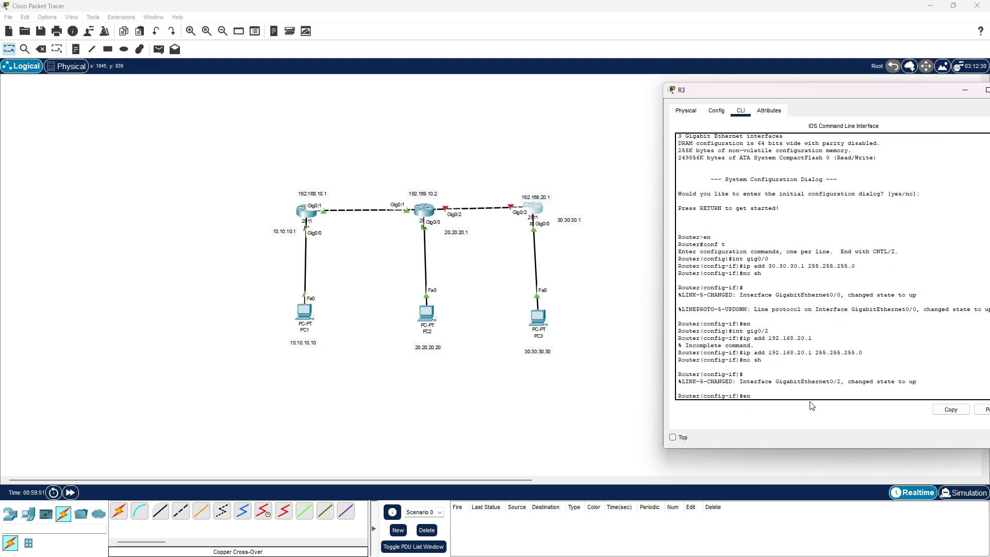
key(Return)
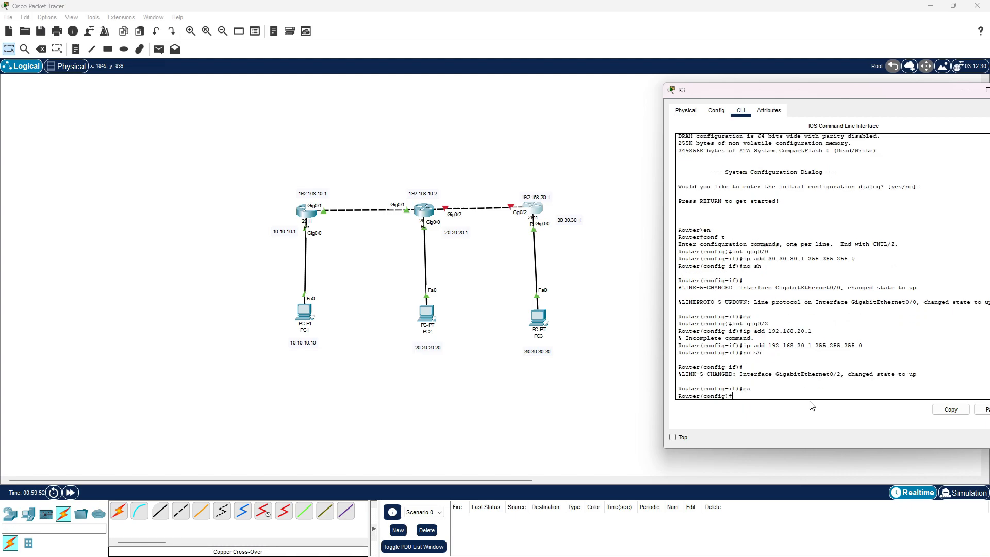
Enter global configuration mode on R2's command line and close its window
click(428, 213)
drag(716, 103, 166, 105)
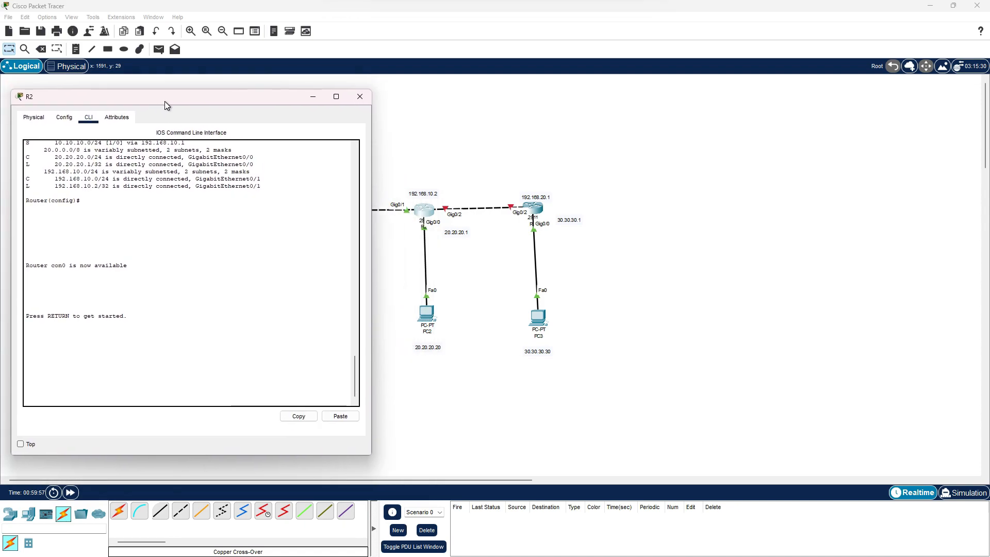
click(120, 399)
key(Return)
text(en)
key(Return)
text(con)
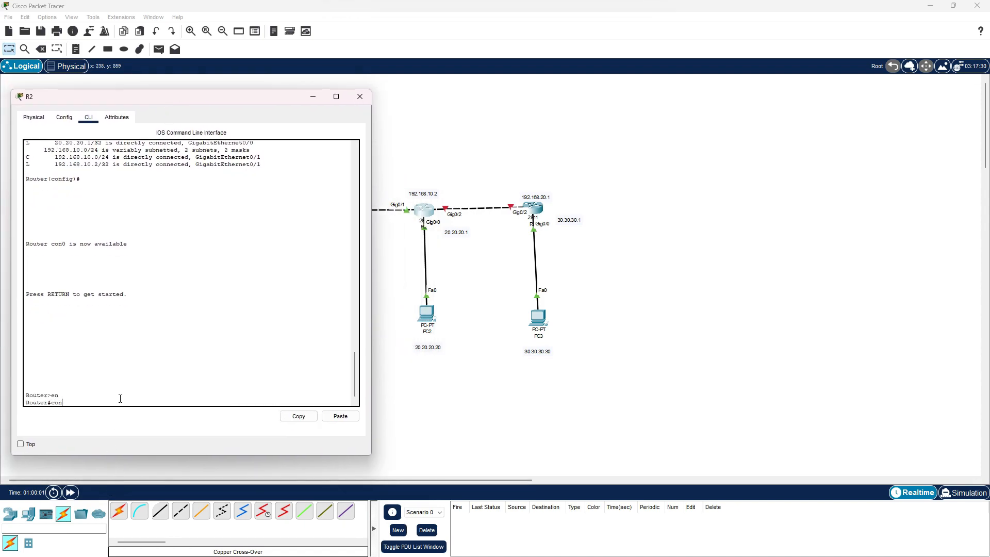
text(f t)
key(Return)
drag(251, 99, 268, 69)
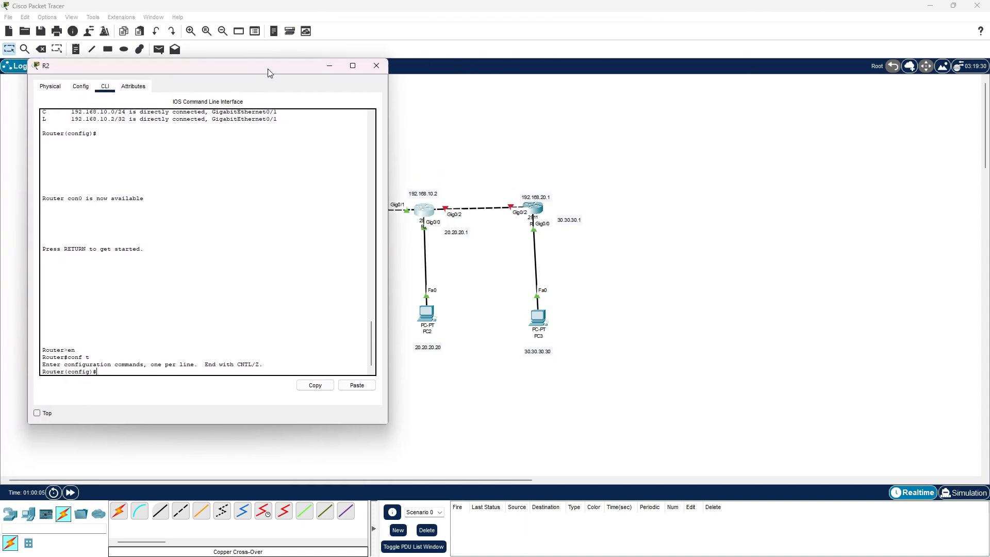
click(376, 66)
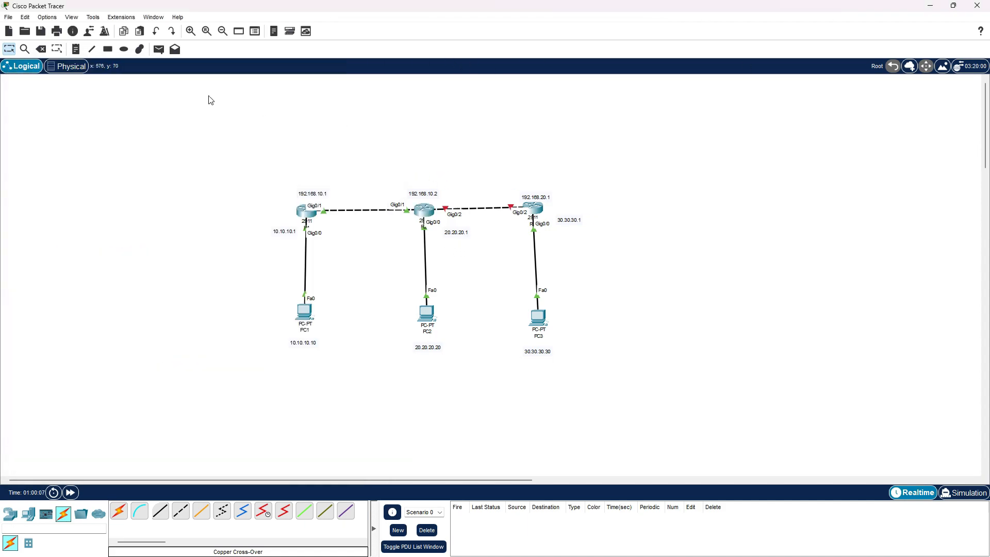
Add a note reading 192.168.20.2 and place it just above the R2 end of the R2–R3 link
click(76, 49)
click(431, 183)
text(192.168)
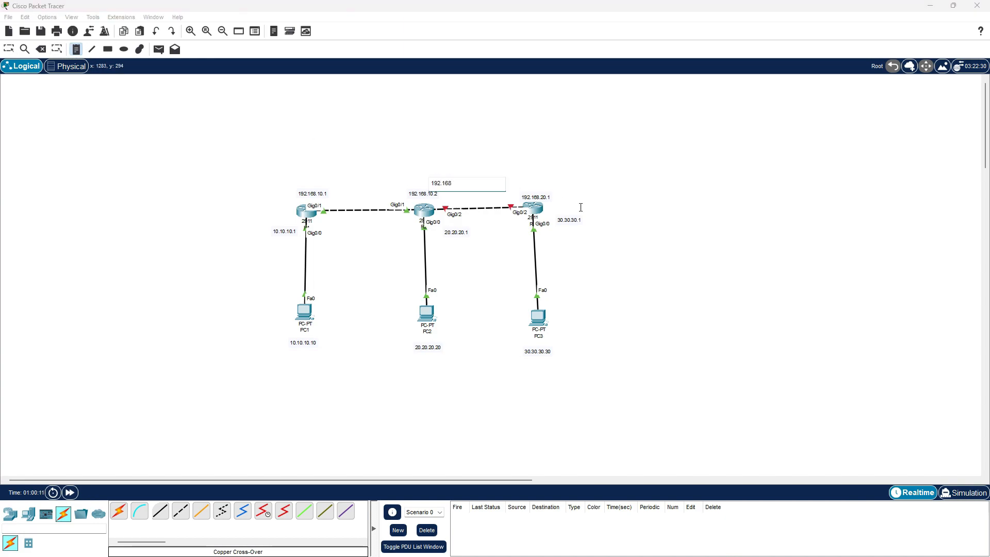
text(.20.2)
click(9, 49)
mouse_move(446, 185)
mouse_down()
mouse_move(440, 208)
mouse_move(459, 196)
mouse_up()
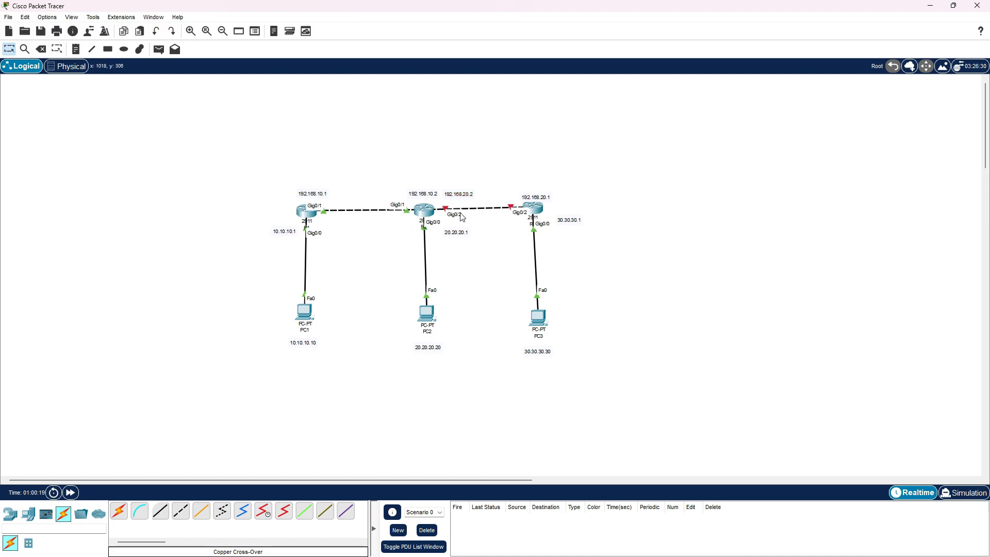
Bring up R2's command line beside the topology and enter configuration mode for interface gig0/2
key(alt+Tab)
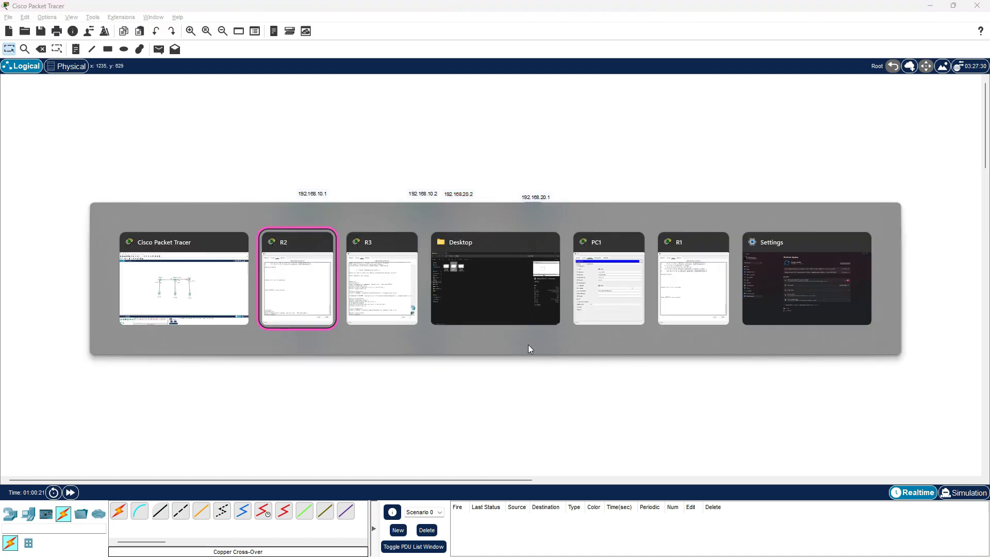
drag(265, 70, 794, 52)
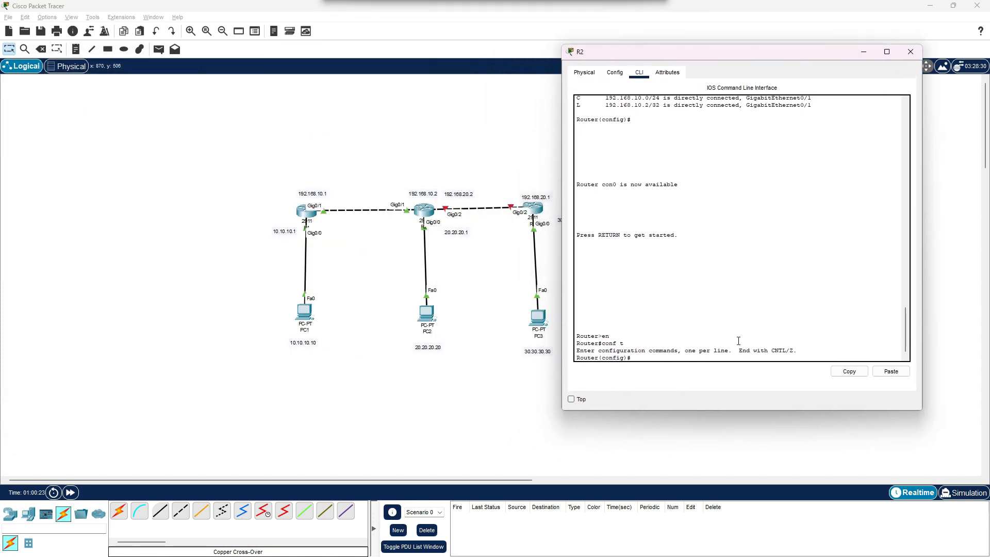
text(int)
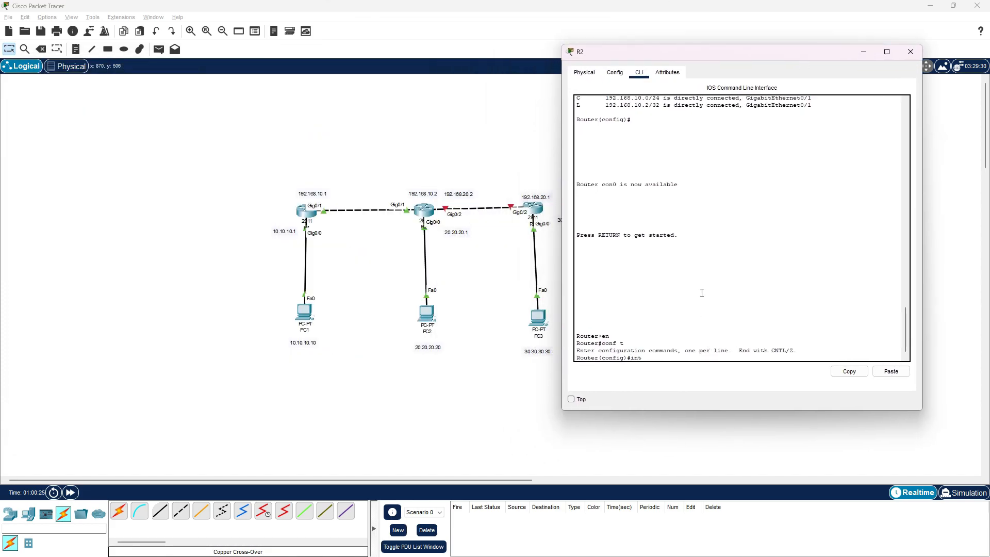
text(gig0/2)
key(Return)
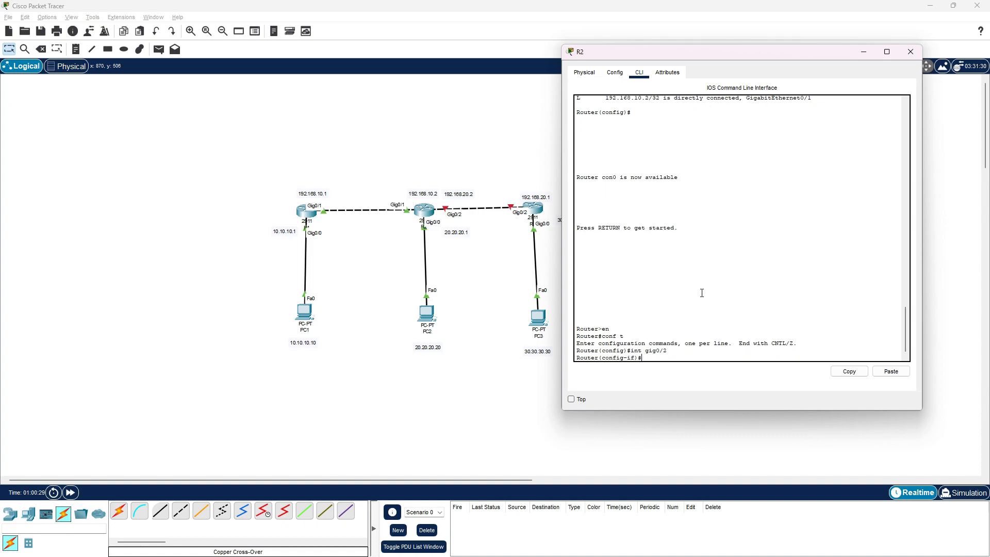
Assign IP address 192.168.20.2 with mask 255.255.255.0 to R2's gig0/2 interface
text(onfig-if)#ip add 192.168.20.2 255.255.255.0)
key(Return)
Enable R2's gig0/2 interface with no shutdown, exit interface configuration and close R2's window
text(no sh)
key(Return)
text(ex)
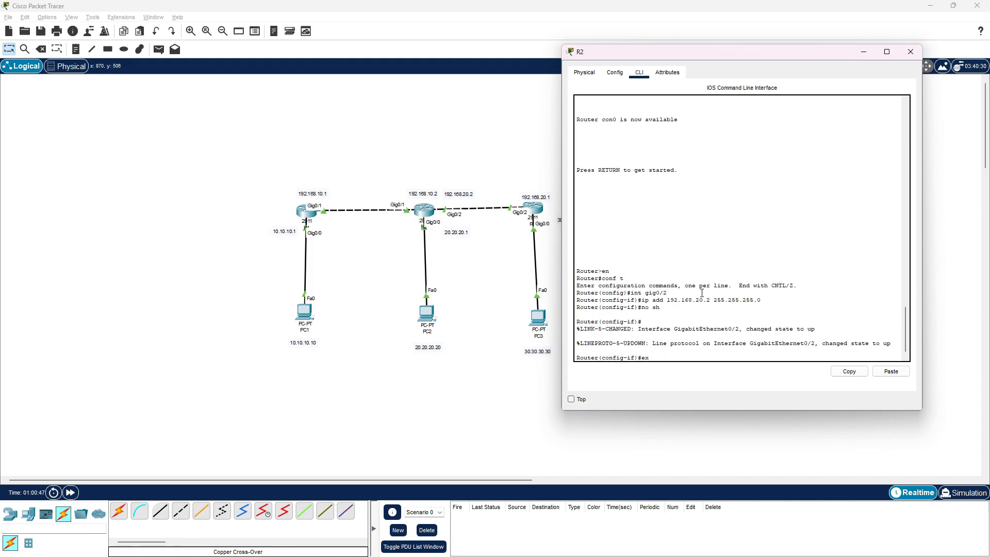
key(Return)
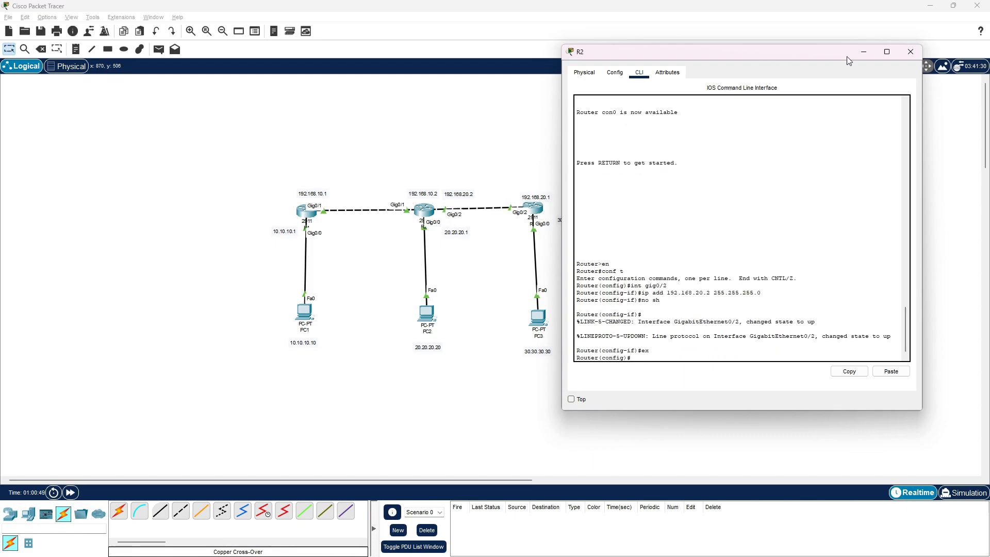
click(920, 56)
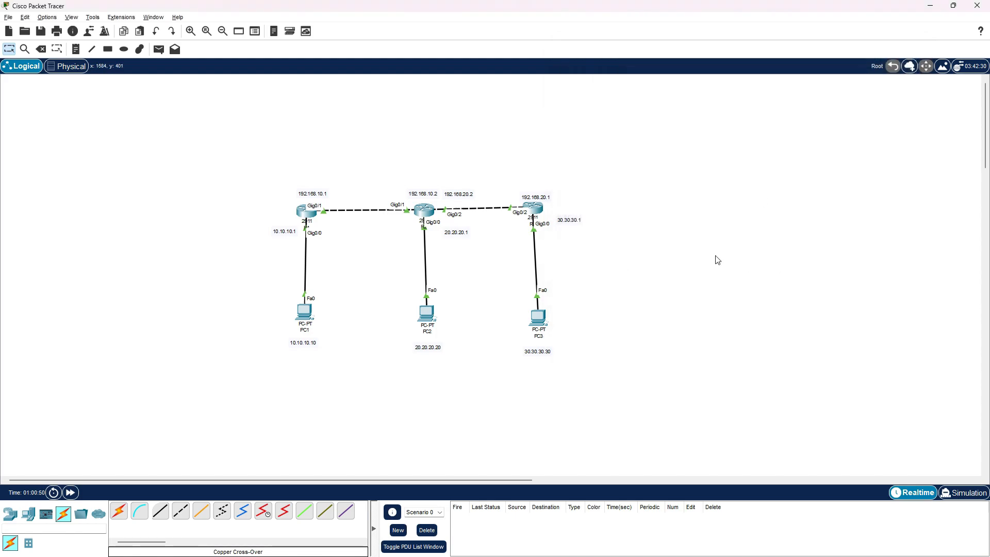
Set PC3's static IPv4 address to 30.30.30.30 with subnet mask 255.255.255.0
click(538, 316)
drag(500, 133, 802, 106)
click(795, 134)
click(789, 158)
text(30.3)
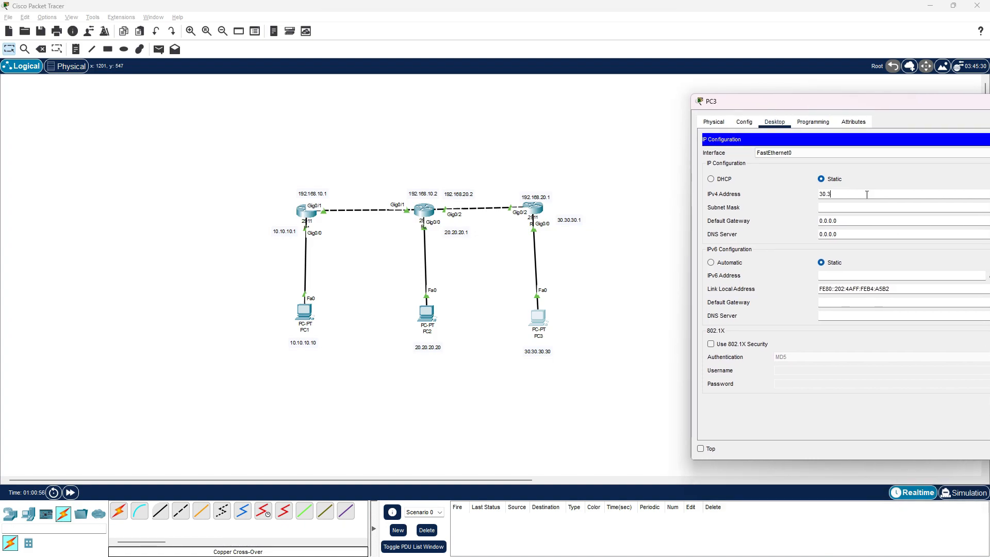
text(0.30.30)
key(Tab)
key(BackSpace)
key(BackSpace)
key(BackSpace)
key(BackSpace)
key(BackSpace)
text(255.255.0)
key(Tab)
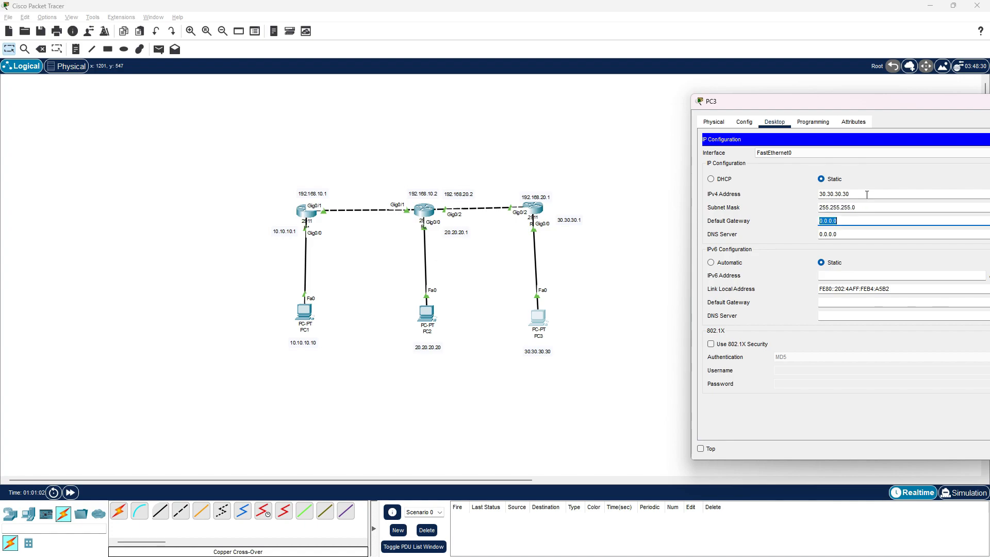
Set PC3's default gateway to 30.30.30.1 and close its configuration window
text(30.30.30.)
drag(880, 104, 777, 113)
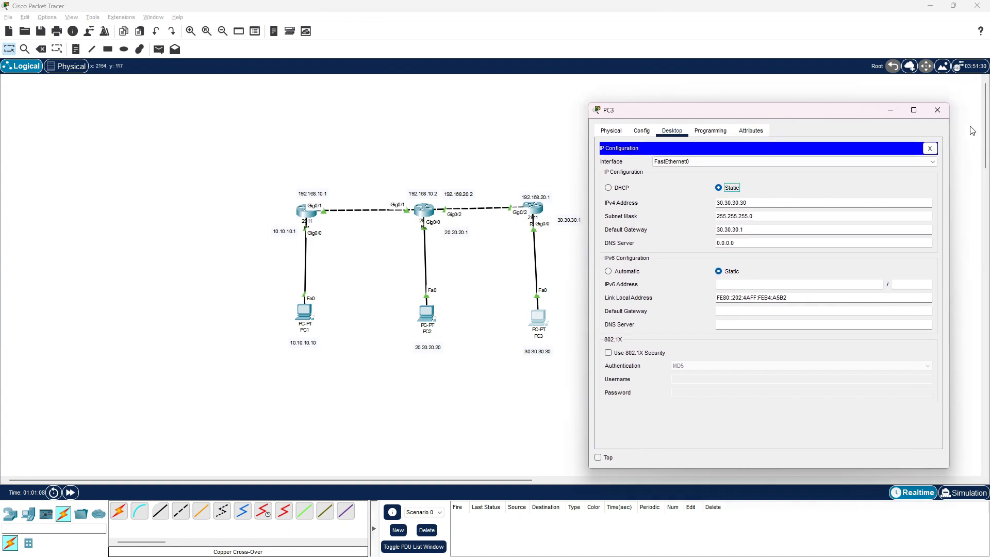
click(938, 110)
Display R3's IP routing table from its configuration prompt with do sh ip route
click(536, 211)
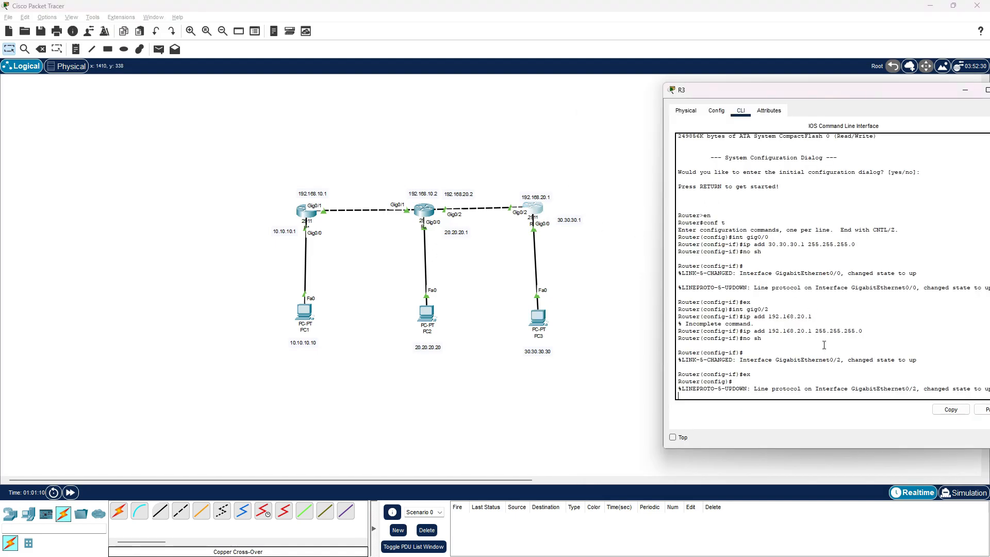
drag(866, 97, 839, 100)
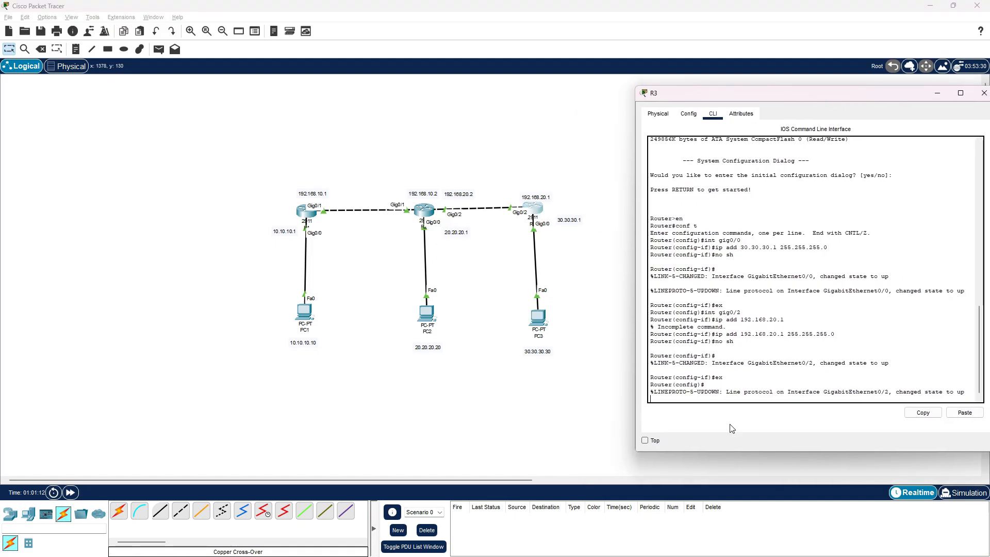
key(Return)
text(do)
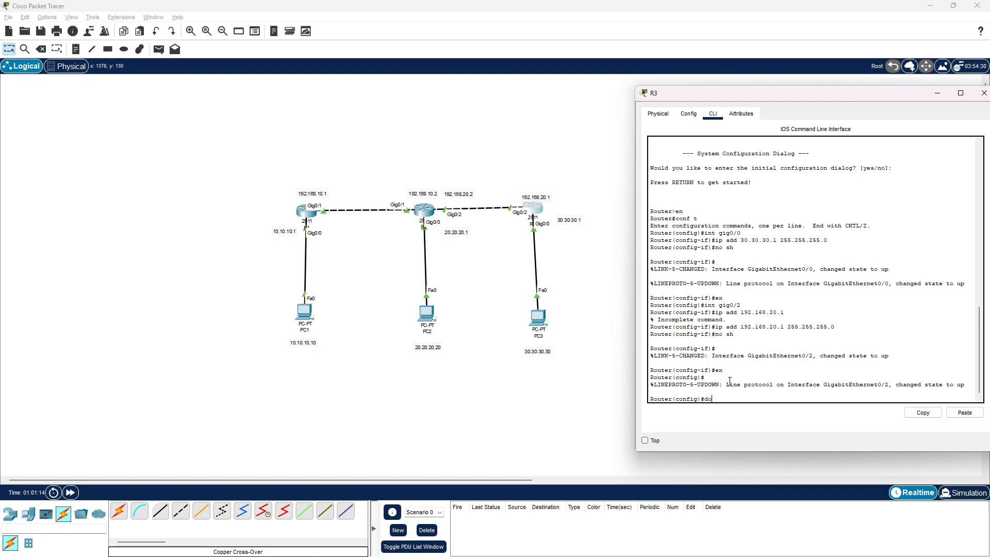
text( sh ip route)
key(Return)
Display R2's IP routing table from its configuration prompt with do sh ip route
click(425, 210)
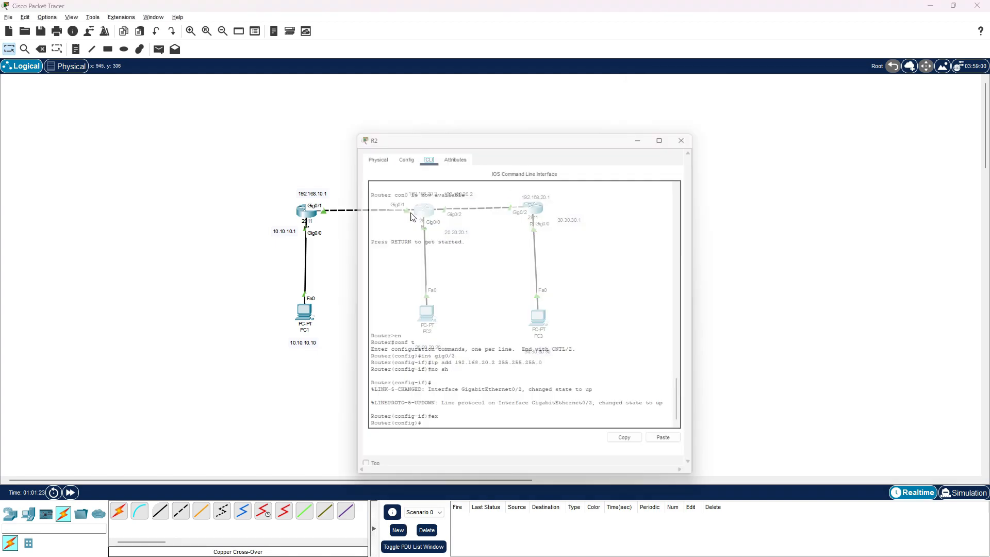
drag(480, 136, 262, 96)
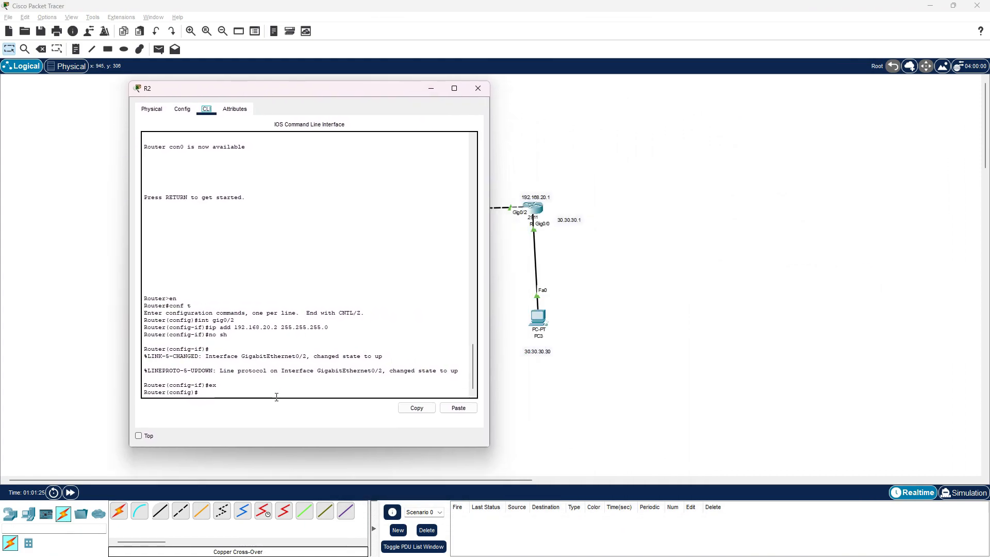
text(do sh ip route)
key(Return)
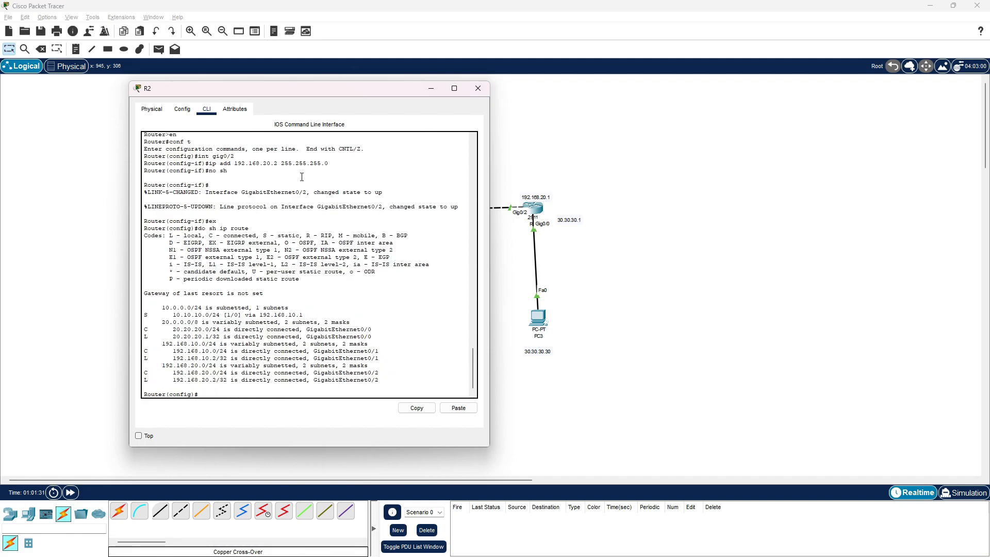
Compare the R2 and R3 routing tables side by side against the topology, and close R3's window
drag(387, 93, 334, 88)
key(alt+Tab)
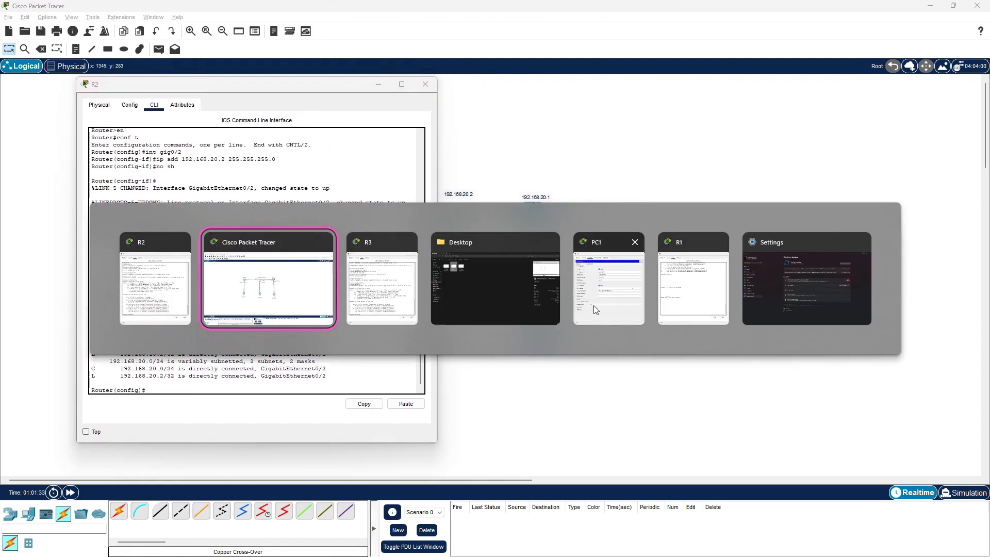
drag(754, 102, 648, 95)
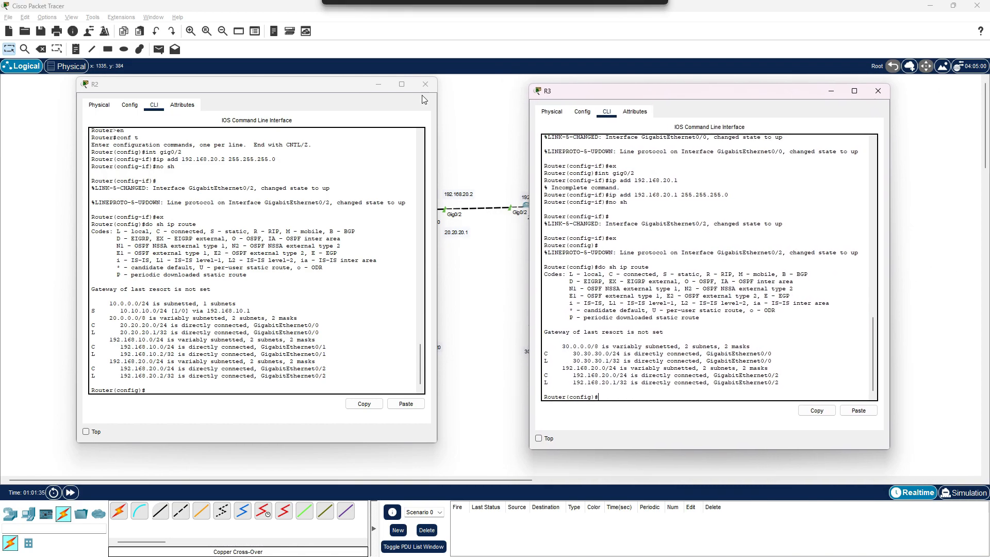
mouse_move(278, 89)
mouse_down()
mouse_move(240, 73)
mouse_move(260, 85)
mouse_up()
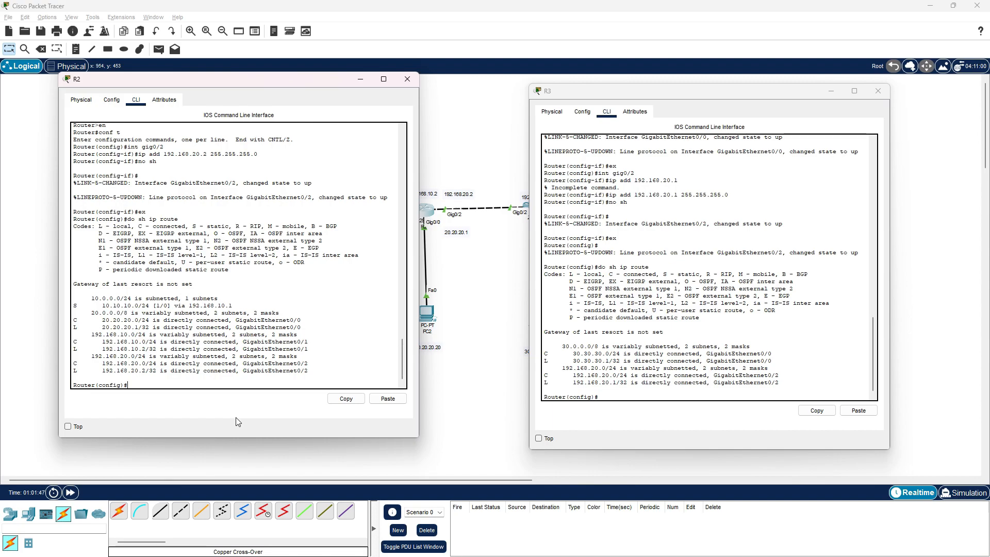
drag(665, 96, 814, 88)
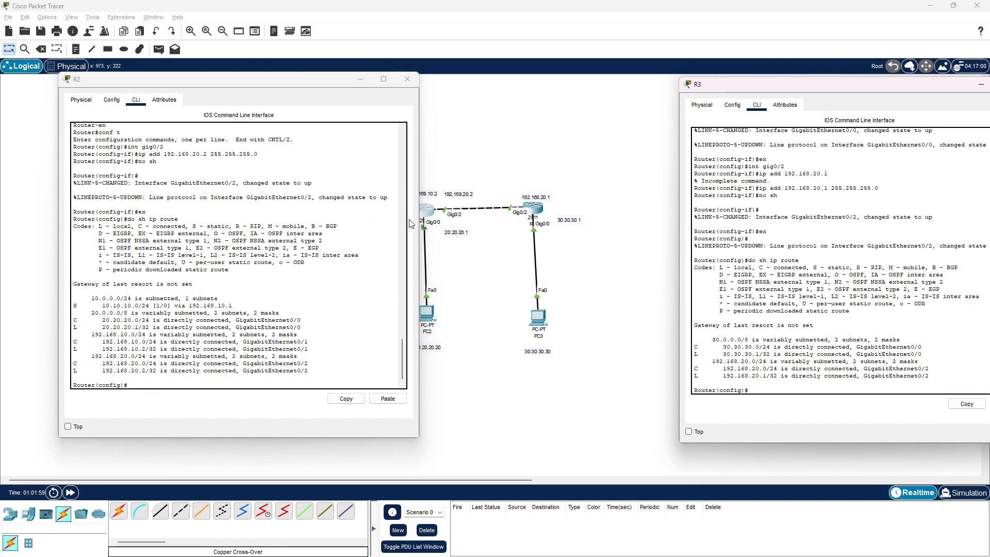
drag(271, 82, 784, 55)
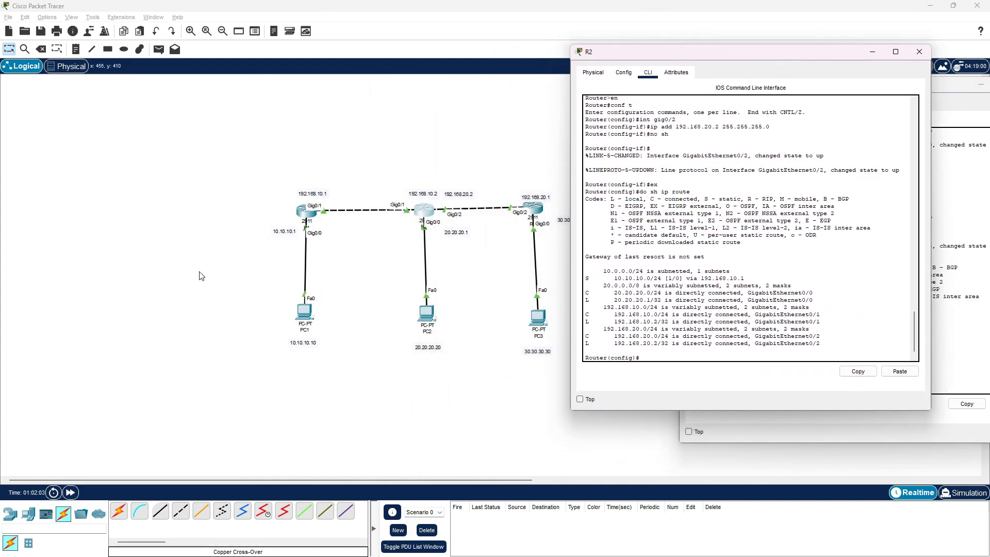
drag(820, 55, 283, 84)
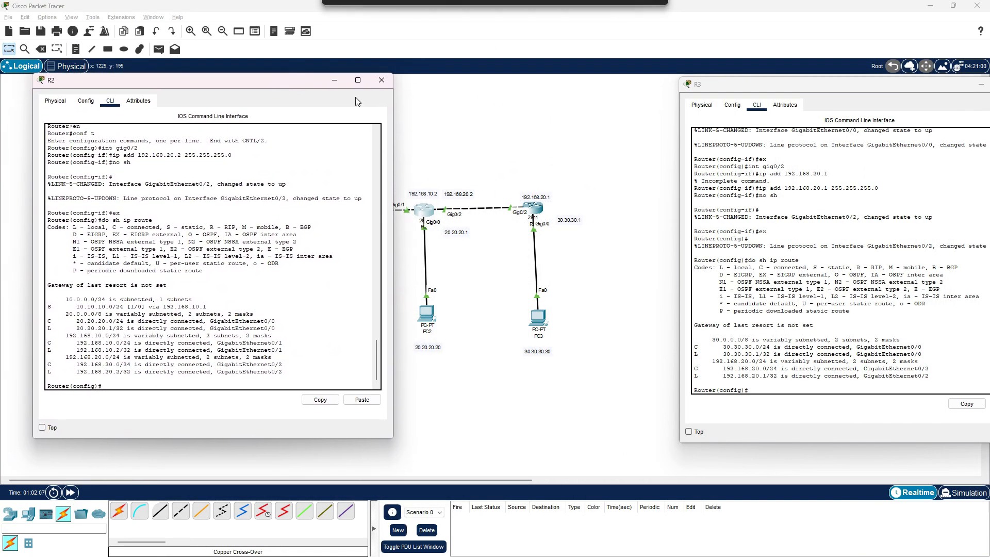
drag(862, 92, 764, 86)
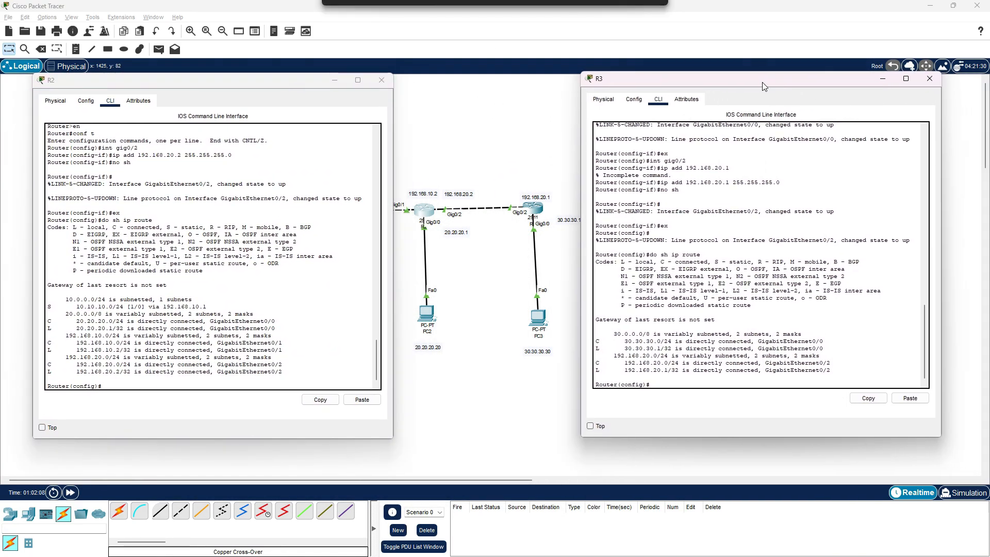
click(715, 382)
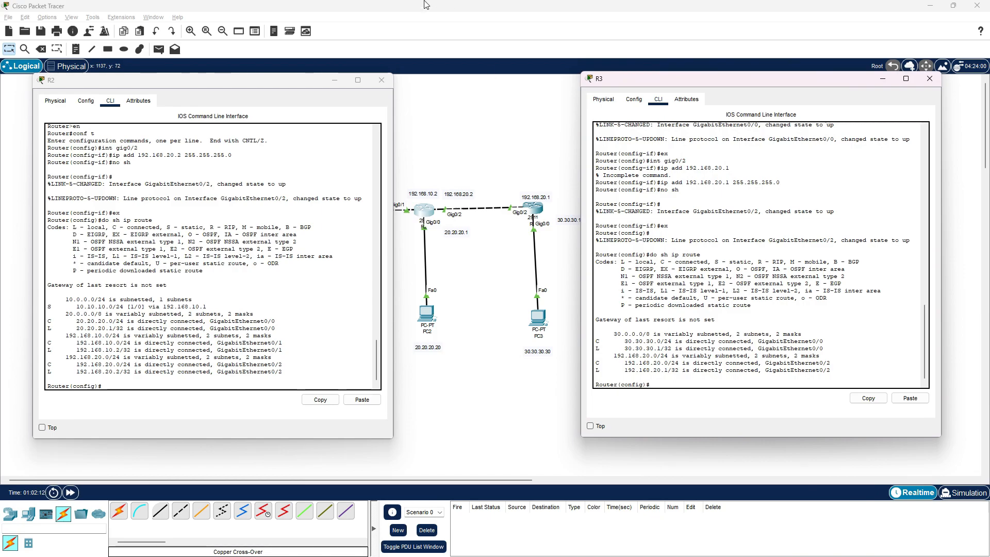
drag(283, 82, 345, 387)
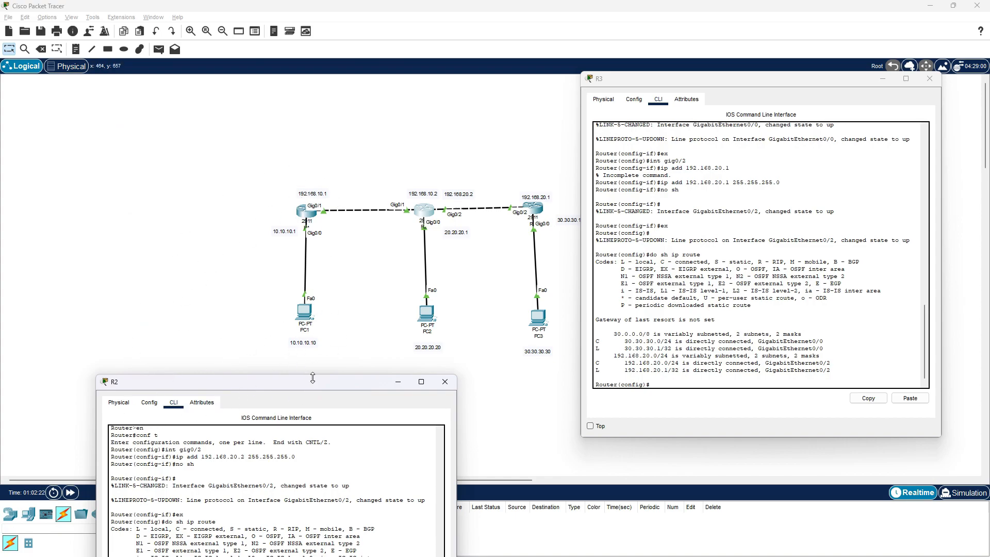
drag(311, 387, 280, 103)
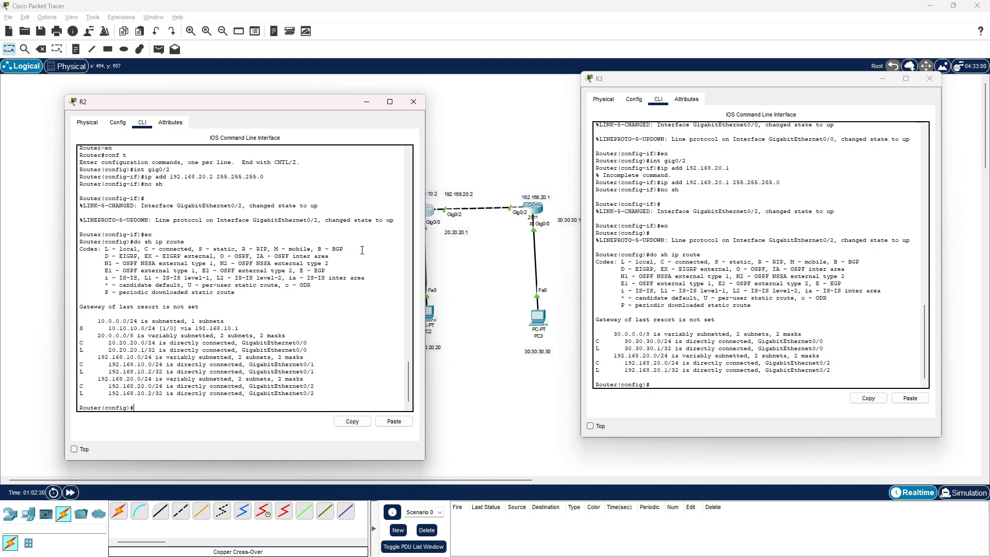
drag(842, 79, 835, 126)
click(921, 127)
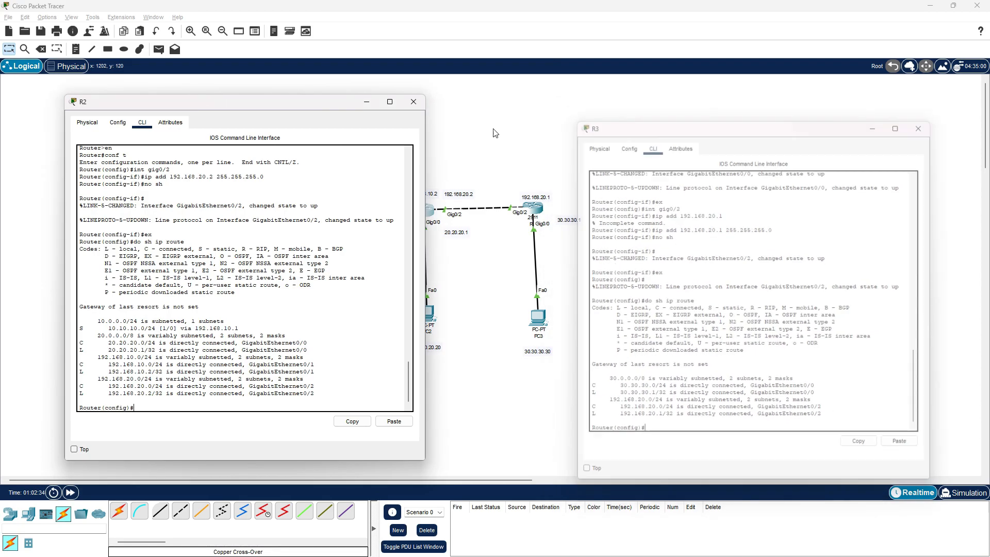
Begin an ip route command on R2, check R3's interface addresses in the topology, and return to R2's command line
drag(281, 103, 845, 109)
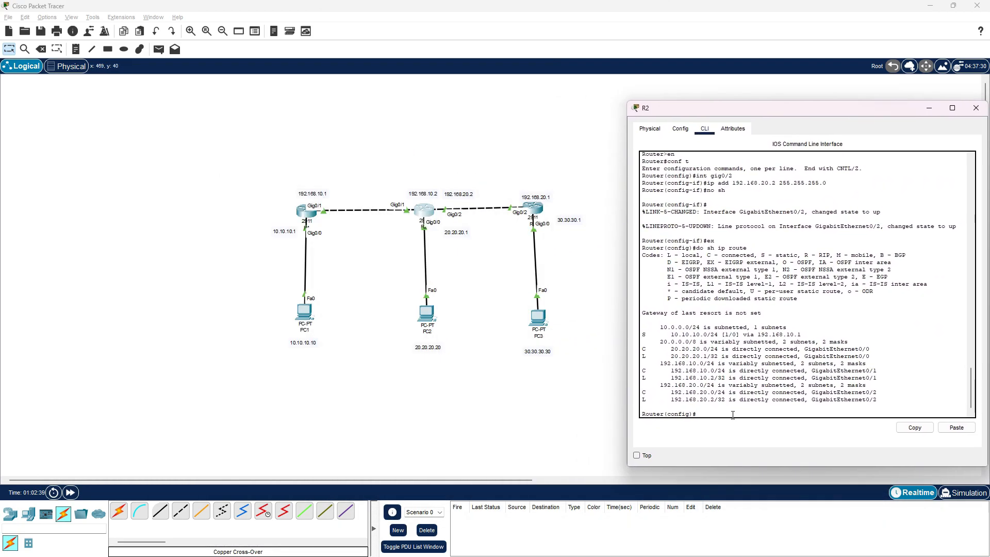
text(ip rouye)
click(930, 108)
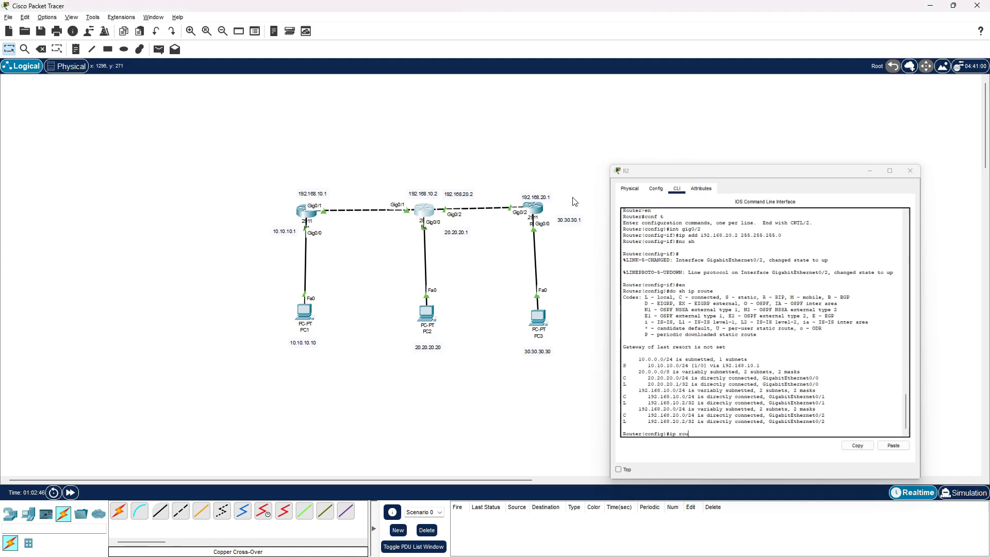
mouse_move(534, 212)
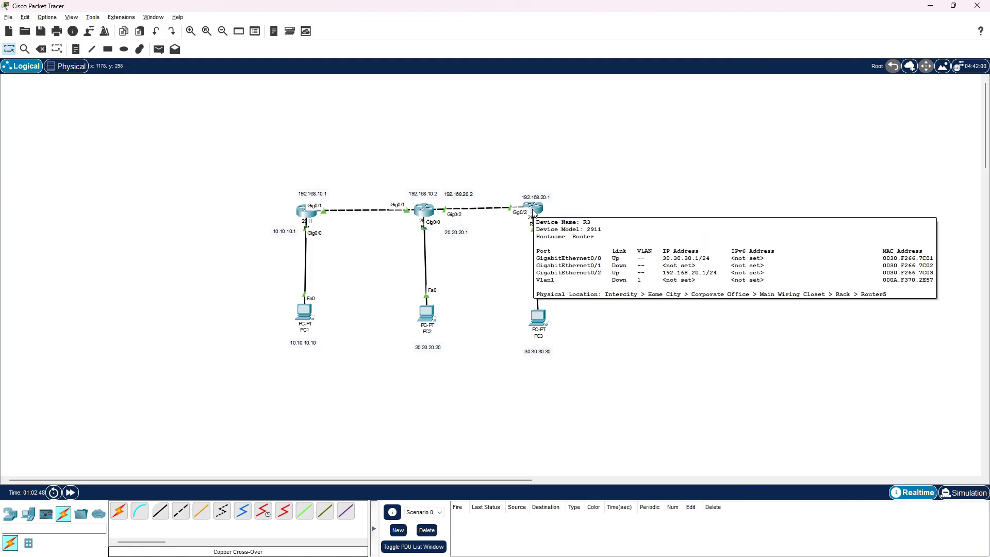
click(423, 209)
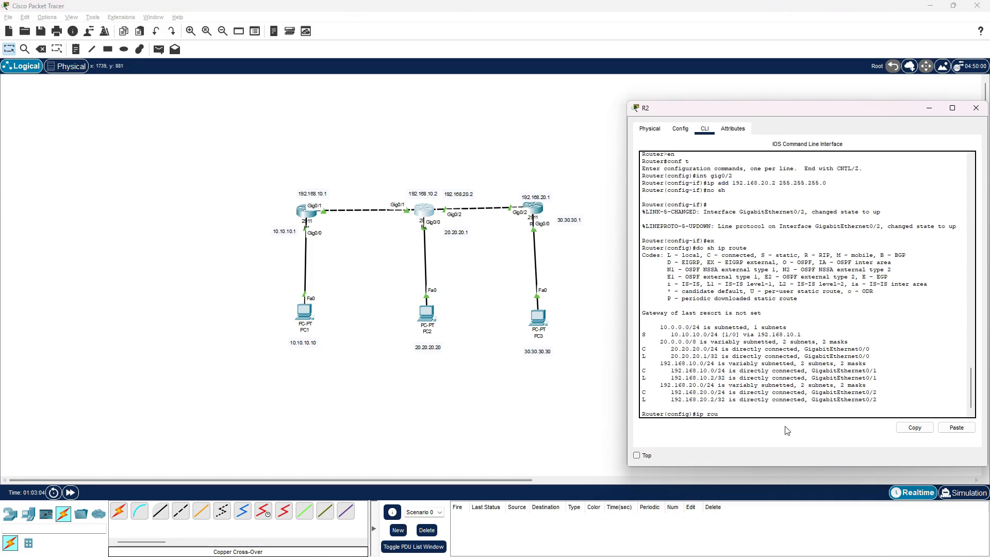
Complete the static route on R2 to network 30.30.30.0 with mask 255.255.255.0 via next hop 192.168.20.1
text(te 192)
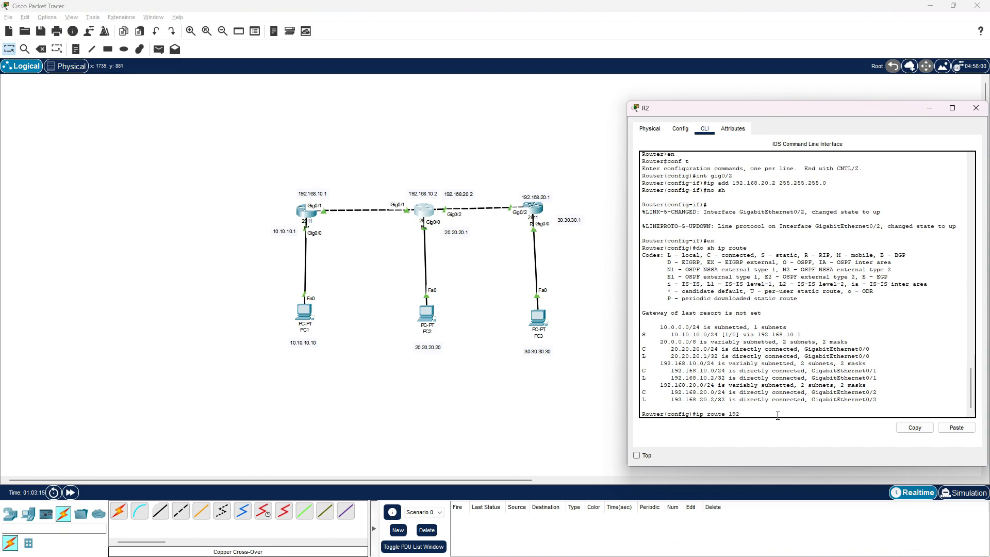
key(BackSpace)
key(BackSpace)
key(BackSpace)
key(BackSpace)
text(30.30.30)
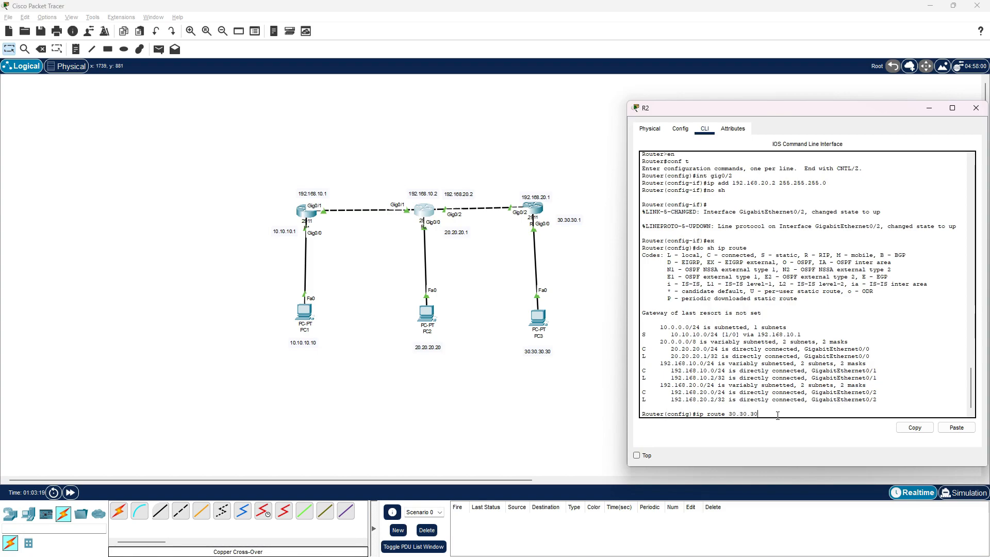
text(.0)
text( 2555)
text(.255.255.0)
text(192.168.20.)
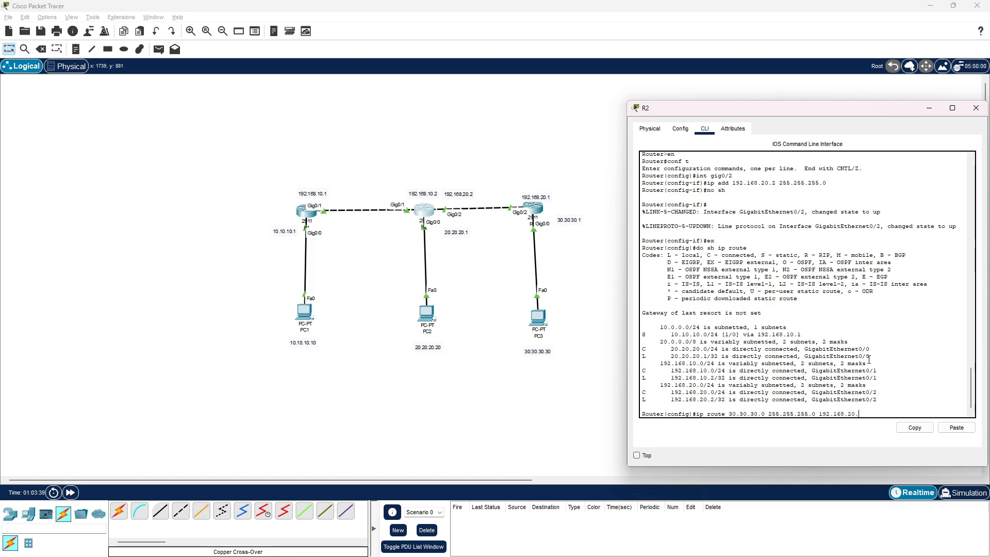
text(1)
key(Return)
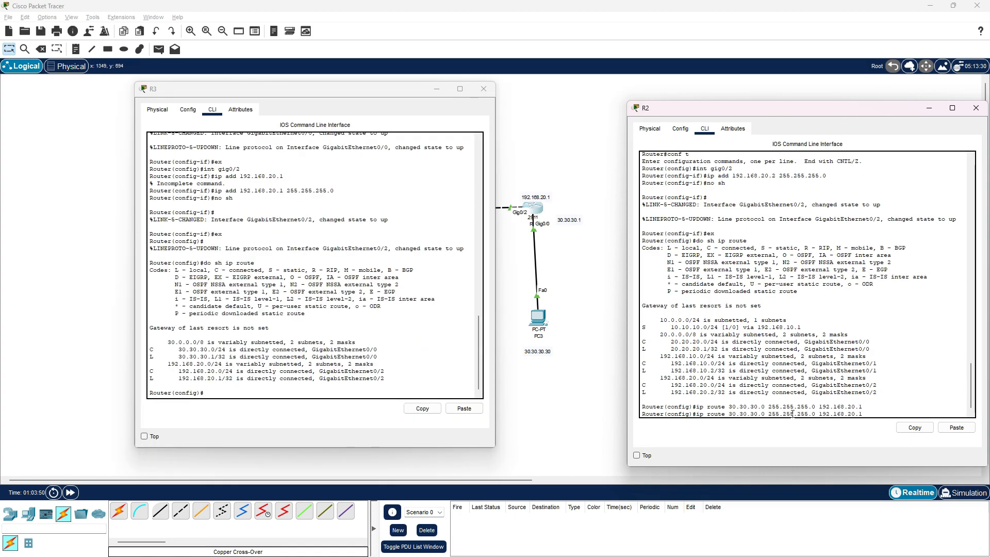
Display R2's IP routing table with do sh ip route and highlight its static route to 30.30.30.0, placing R3's window alongside
text(do sh ip route)
key(Return)
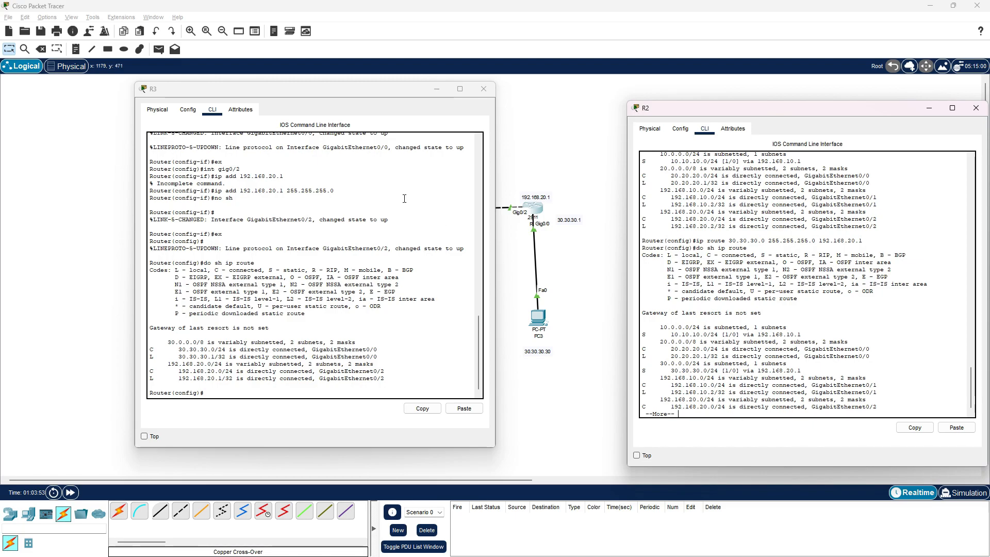
drag(394, 88, 270, 123)
drag(642, 371, 803, 372)
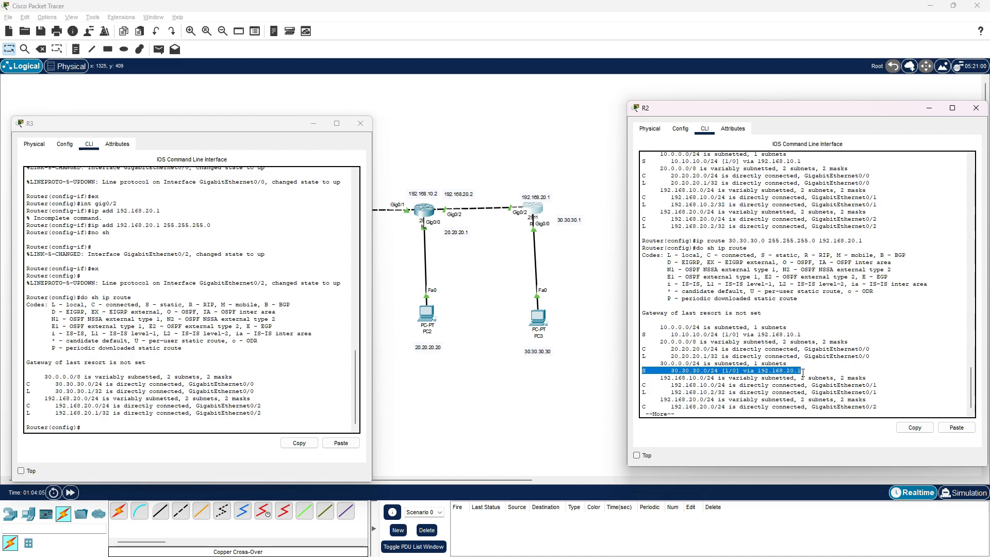
Write the command ip route 20.20.20.0 255.255.255.0 192.168.20.2 at R3's configuration prompt without submitting it
click(133, 427)
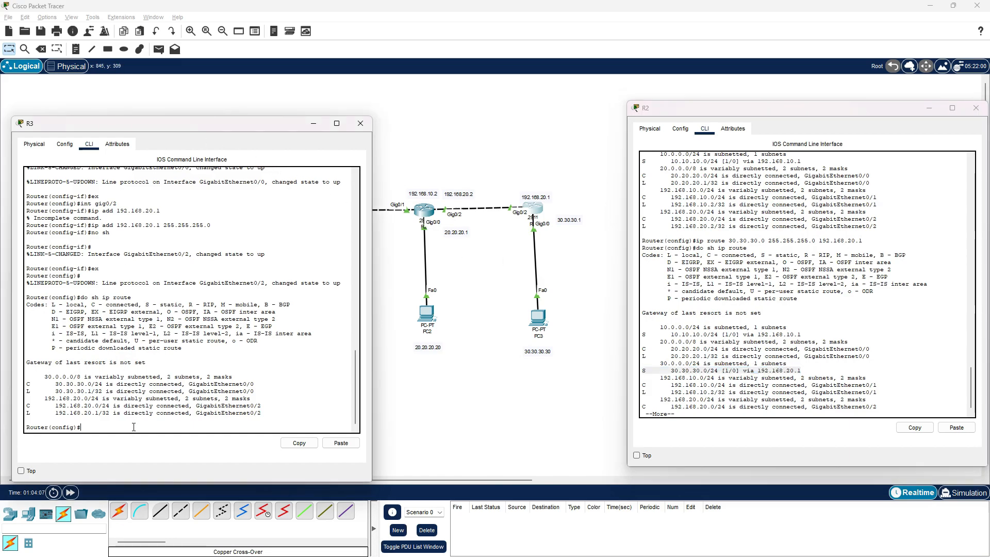
text(ip route)
text( 20.20.20.0)
text( 255.255.25)
text(5.0 )
text(ip)
text(192.168.20.2)
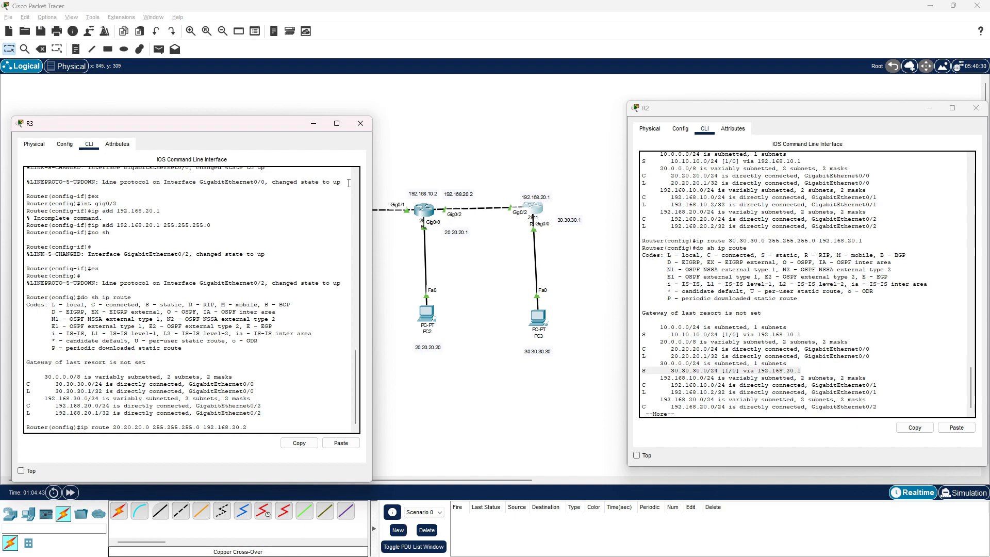
Move the 192.168.20.2 address label in the topology closer to R2
click(403, 193)
drag(462, 193, 410, 195)
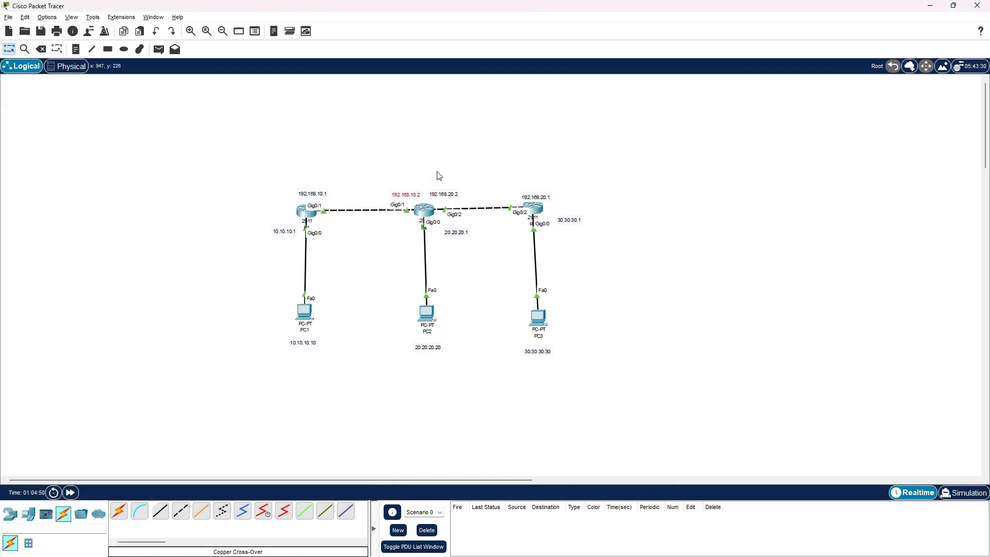
Examine R2's directly connected routes on GigabitEthernet0/1 and GigabitEthernet0/2 against the topology's address labels
key(alt+Tab)
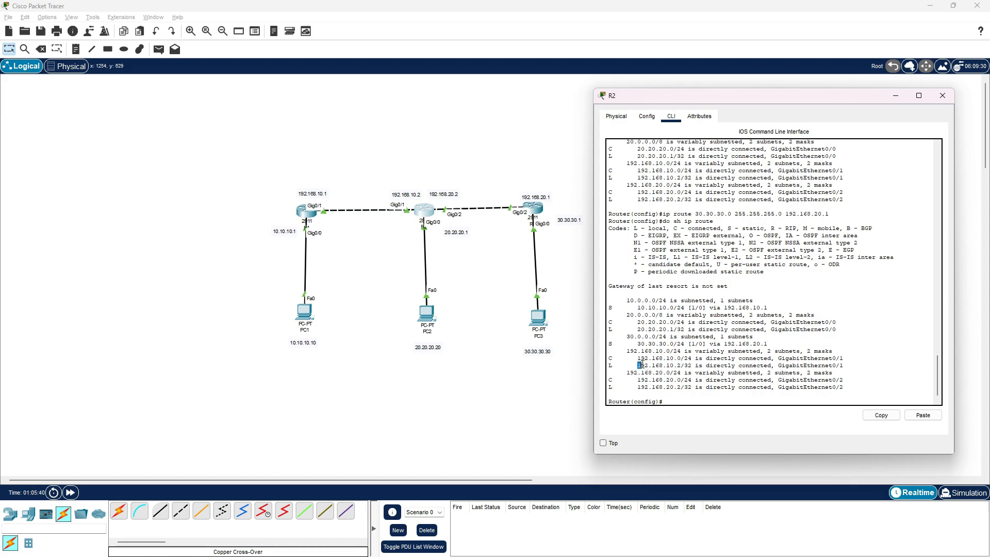
drag(638, 358, 848, 367)
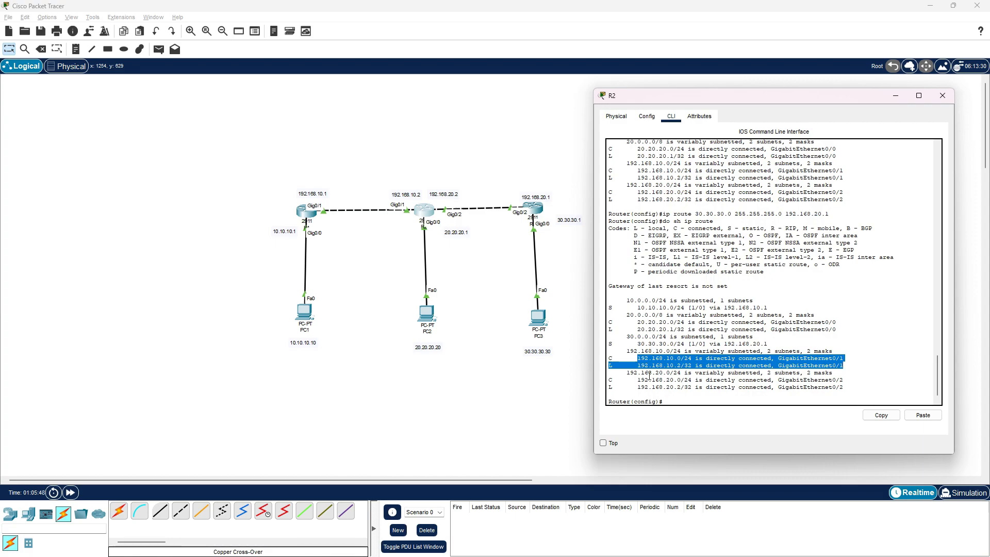
drag(635, 380, 843, 394)
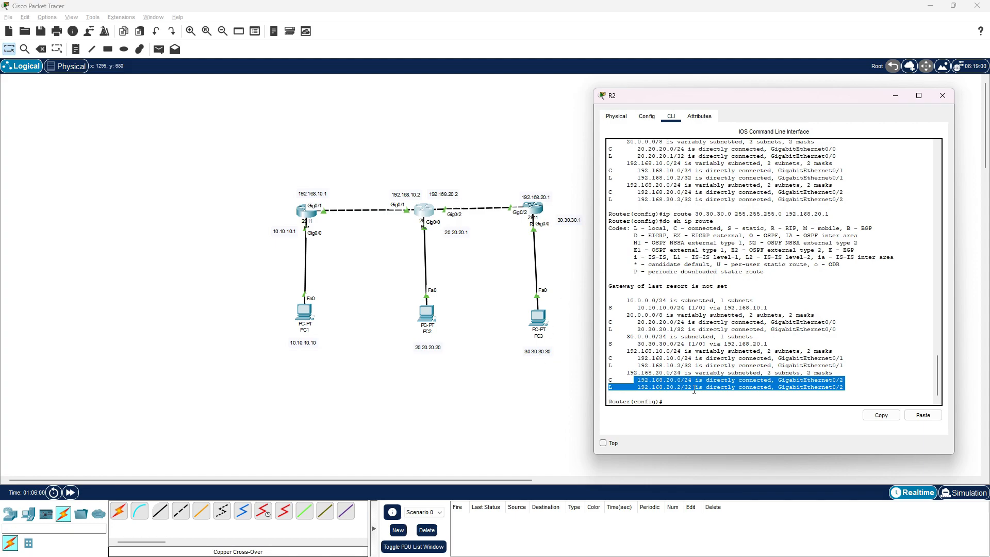
key(alt+Tab)
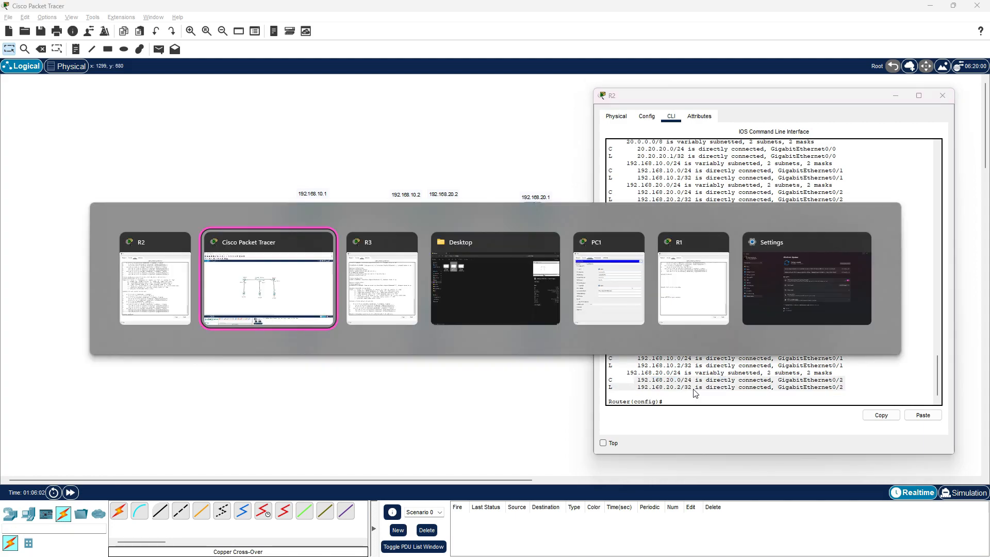
key(alt+Tab)
key(Tab)
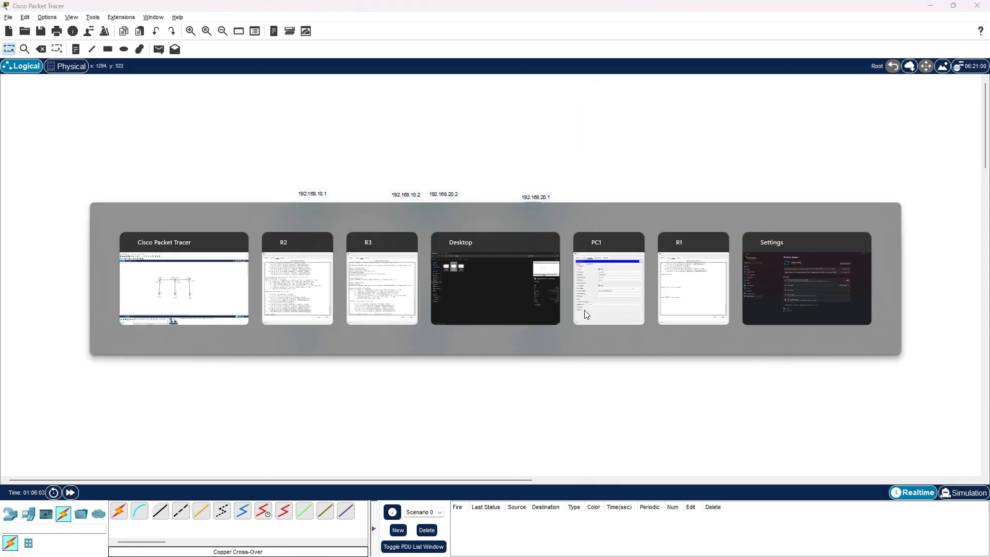
click(298, 289)
drag(835, 101, 273, 83)
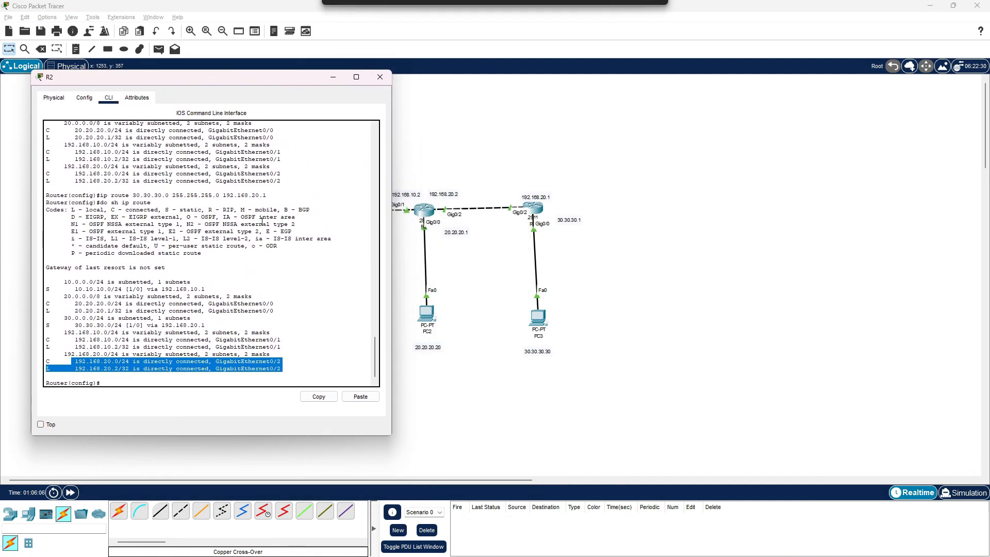
click(163, 392)
drag(283, 82, 275, 101)
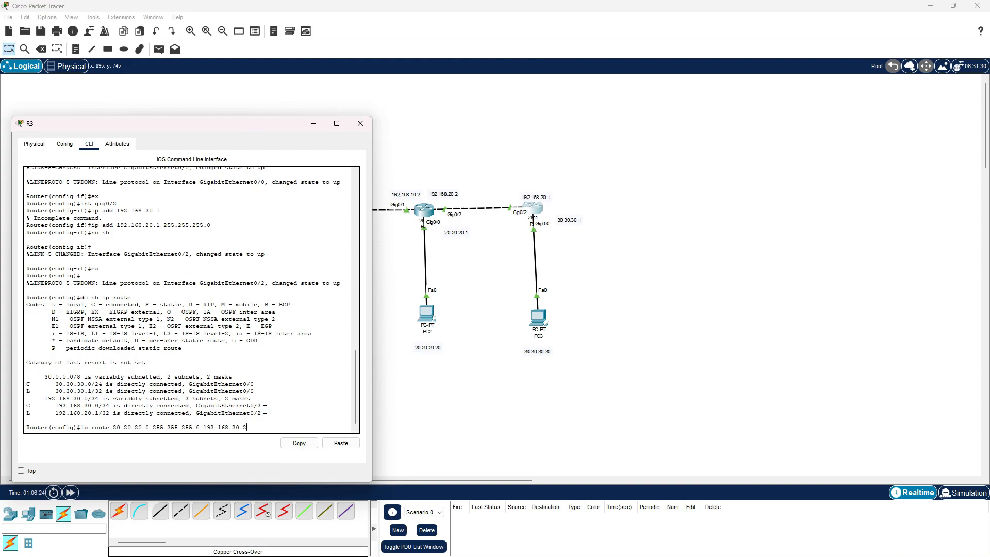
Submit R3's static route to 20.20.20.0, check its entry with do sh ip route, and minimize R3's window
key(Return)
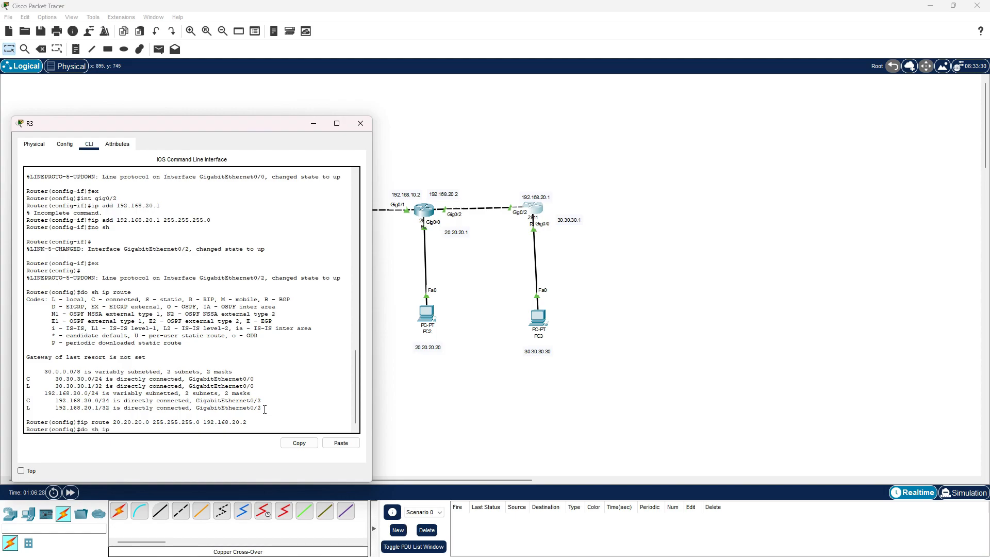
key(Return)
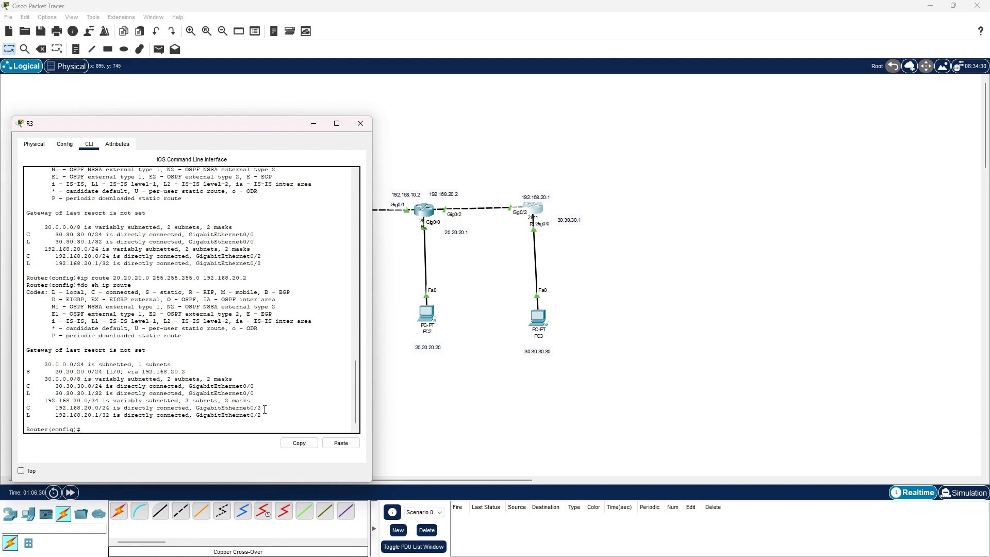
drag(29, 372, 186, 372)
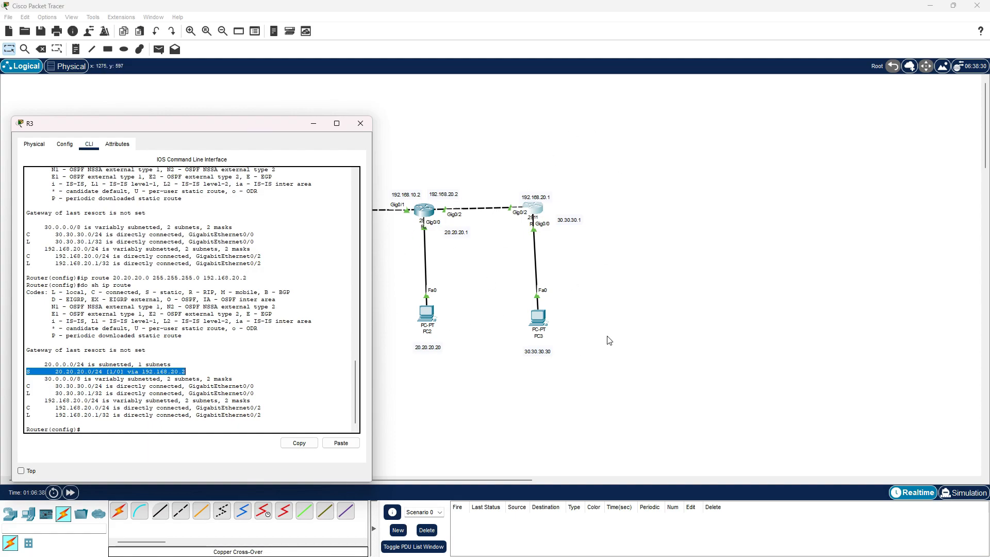
click(314, 124)
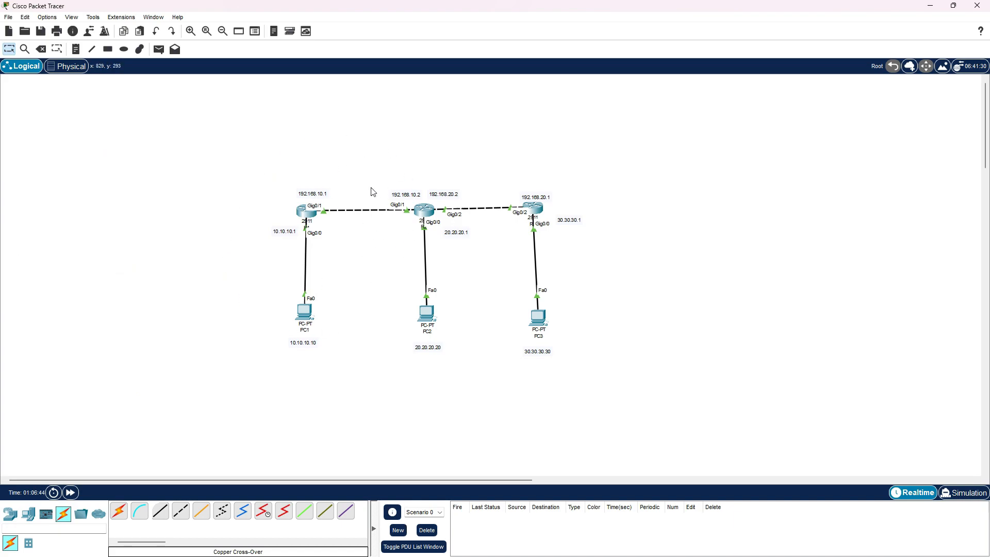
drag(540, 142, 531, 470)
drag(351, 139, 267, 448)
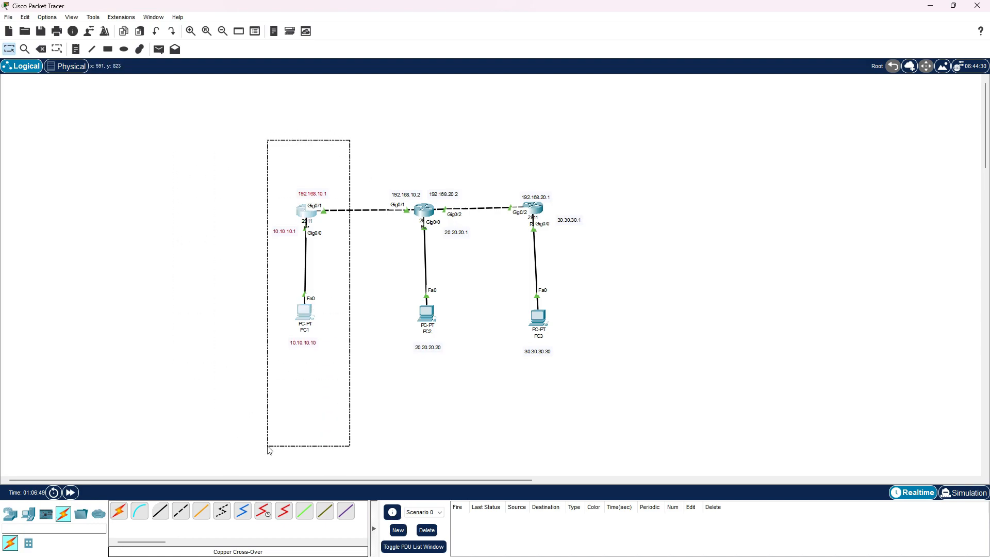
click(359, 418)
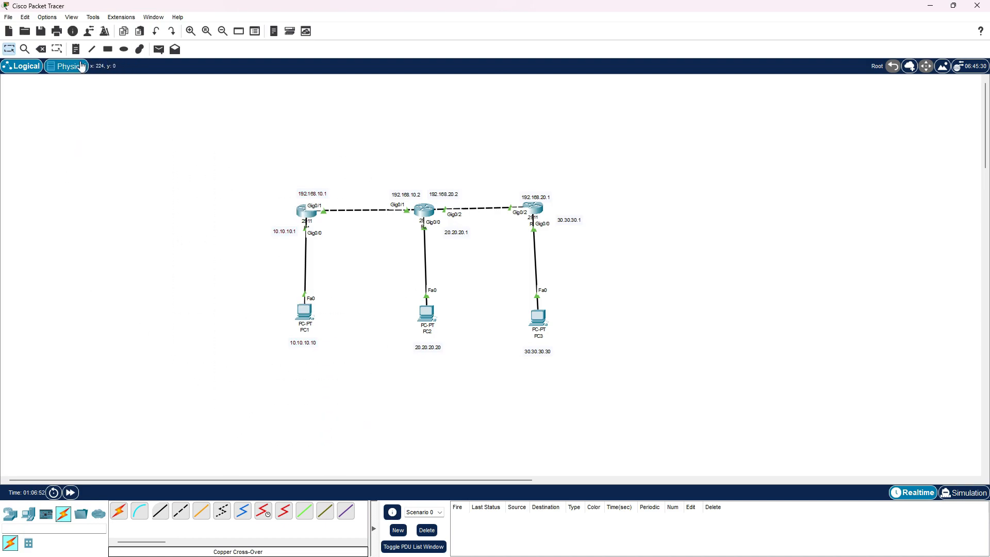
Send a simple PDU from PC3 to PC2 and fire it from the PDU list
click(159, 49)
click(538, 317)
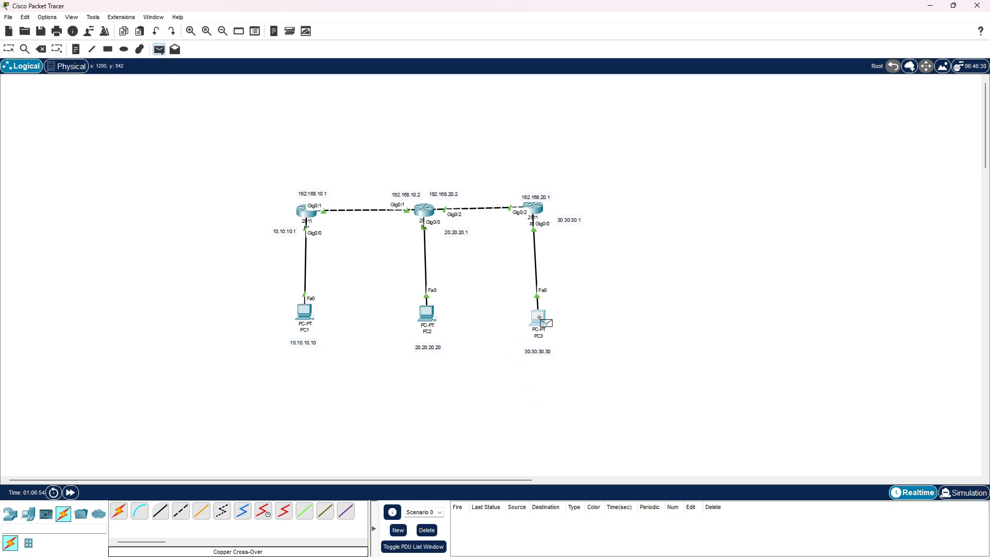
click(432, 318)
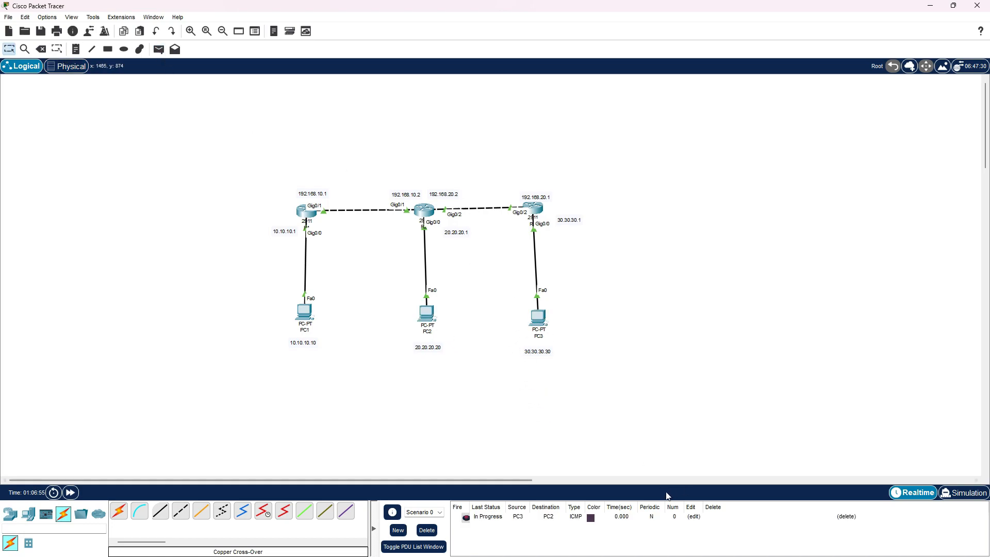
click(466, 519)
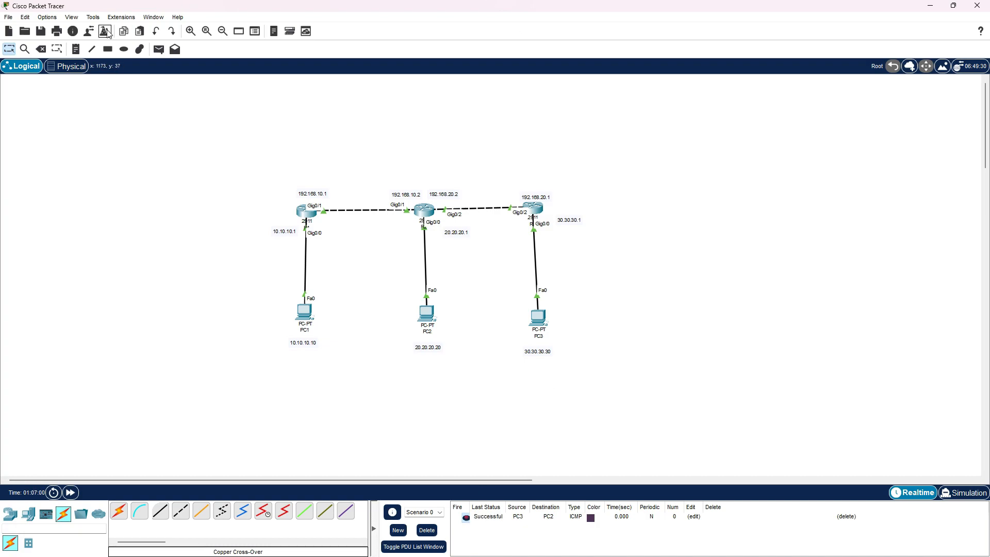
Send a simple PDU from PC3 to PC1 and fire it from the PDU list
click(159, 49)
click(541, 319)
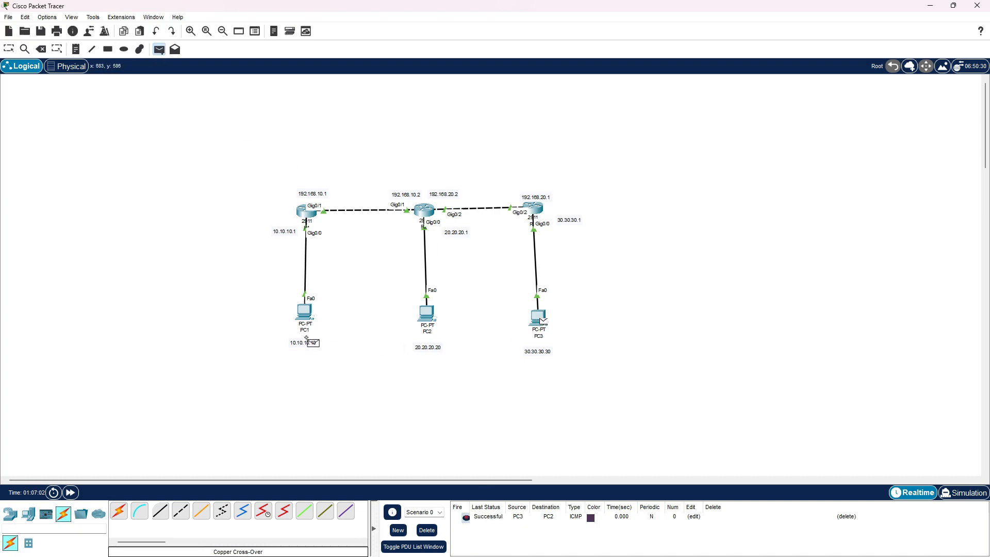
click(309, 313)
click(468, 528)
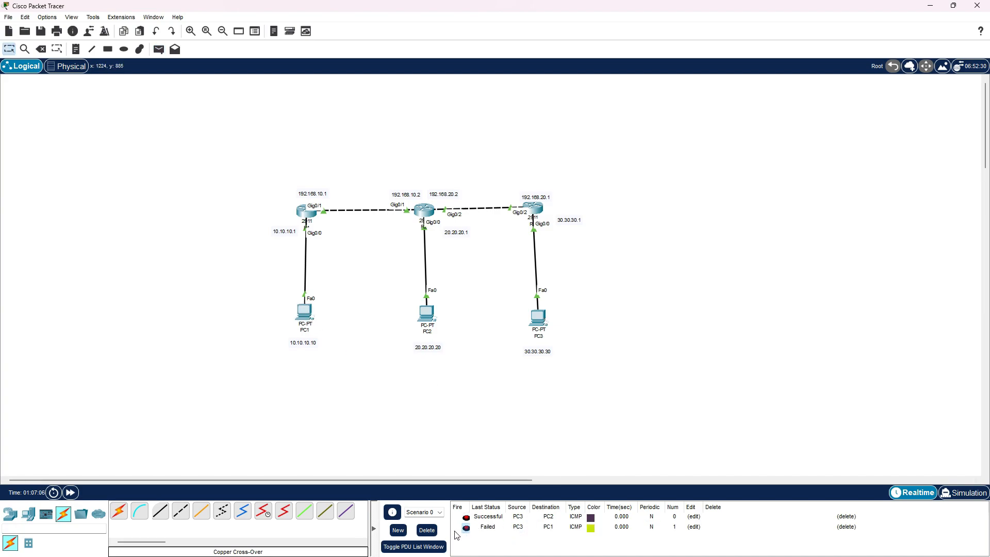
Check R3's routing table for a route to PC1's network, and place R3's window beside the topology
click(541, 209)
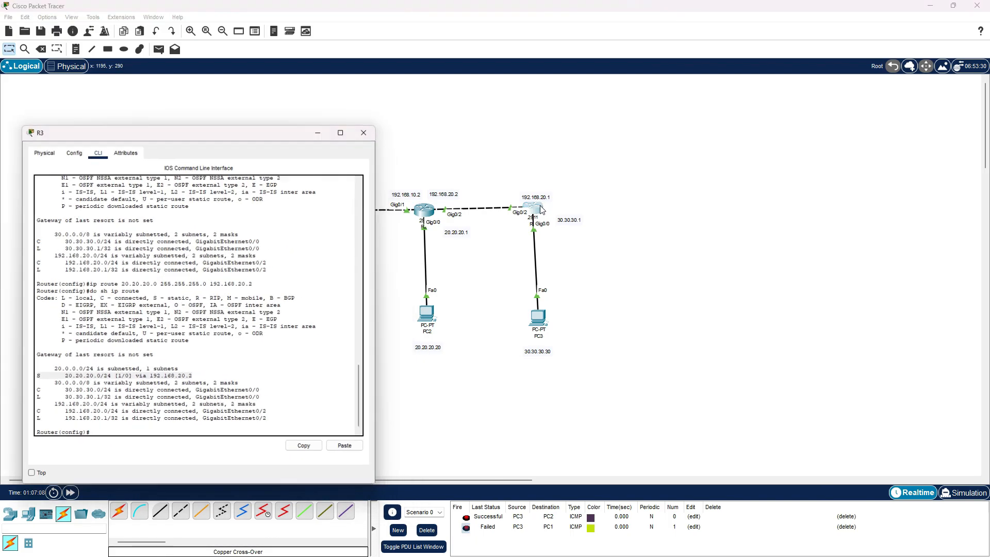
drag(188, 122, 198, 96)
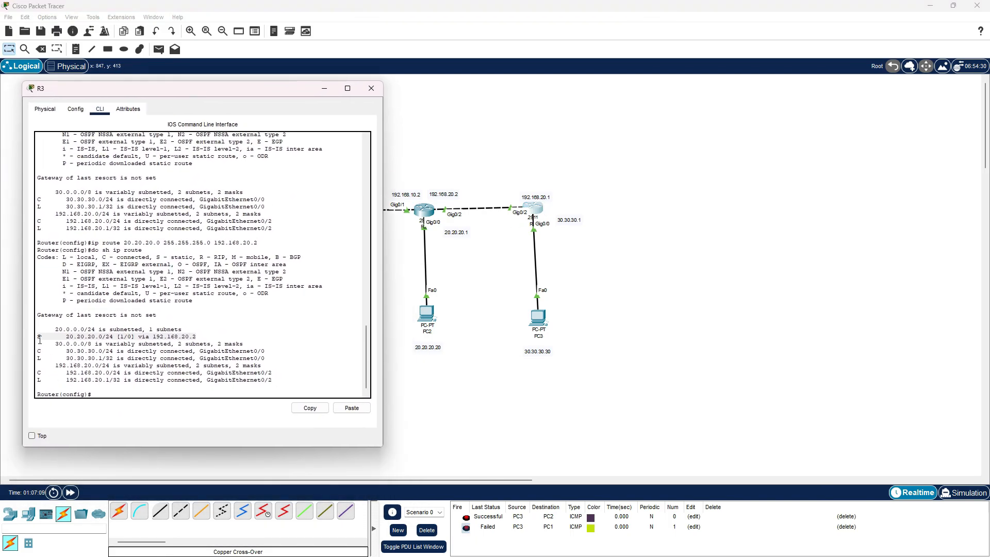
drag(37, 338, 196, 328)
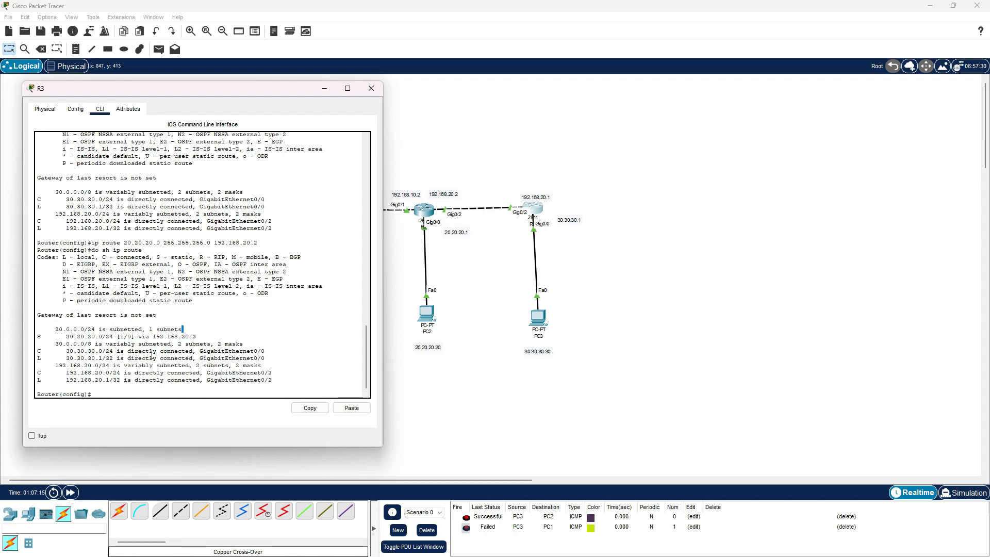
click(260, 79)
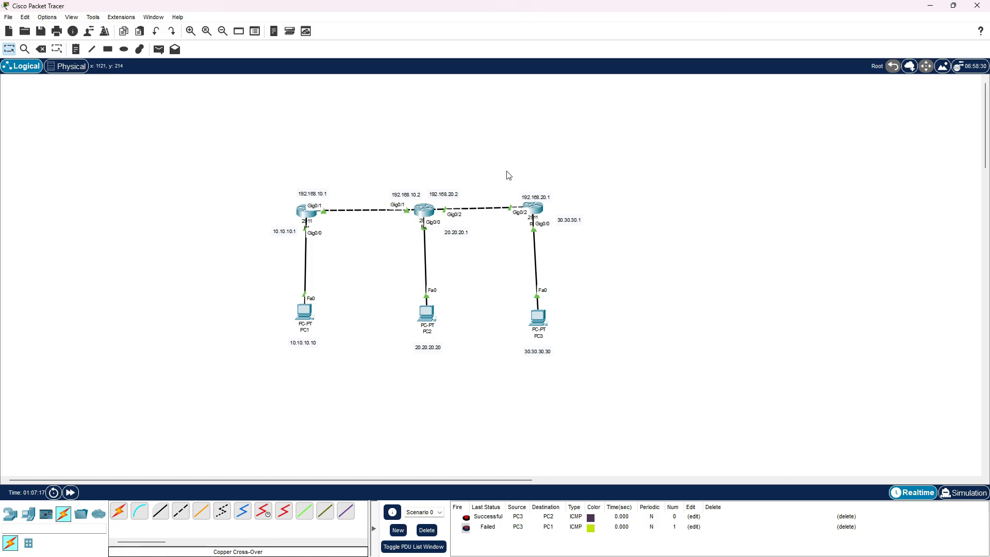
key(alt+Tab)
drag(243, 88, 809, 84)
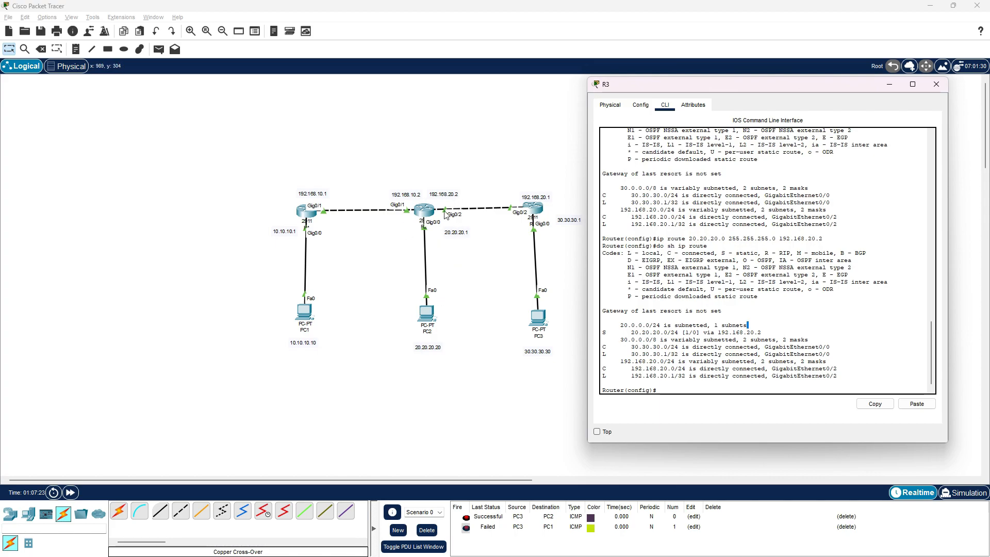
Write the command ip route 10.10.10.0 255.255.255.0 192.168.20.2 at R3's configuration prompt
click(709, 397)
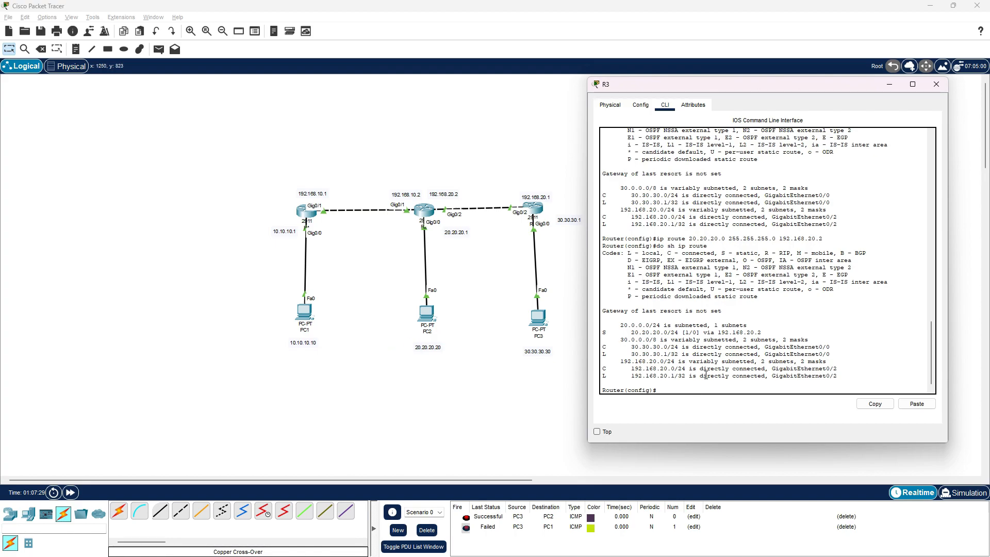
text(ip route 10.10.0 255.255.255.0 192.168.20.2)
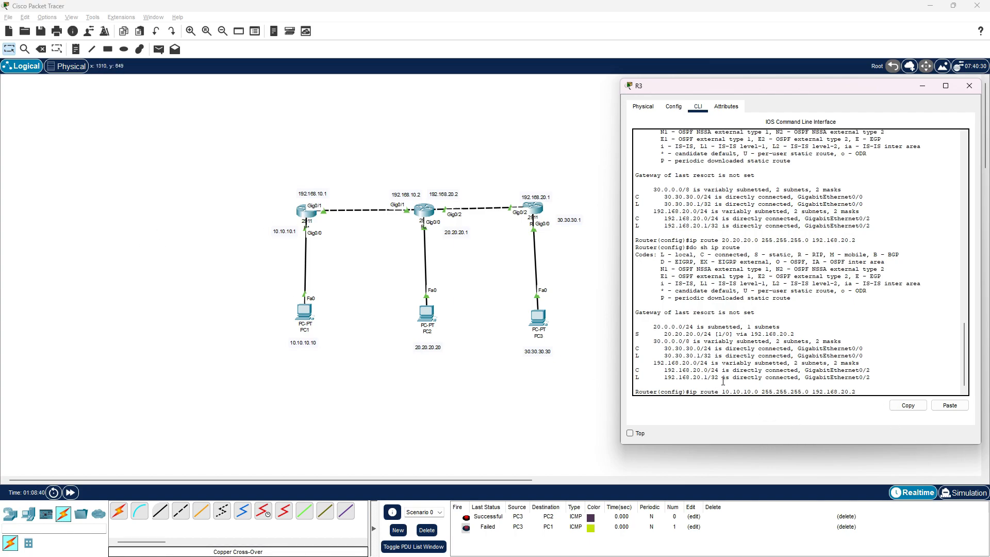
Run the written route command for 10.10.10.0 on R3 and display the routing table with do sh ip route to check the static routes
drag(723, 390, 635, 385)
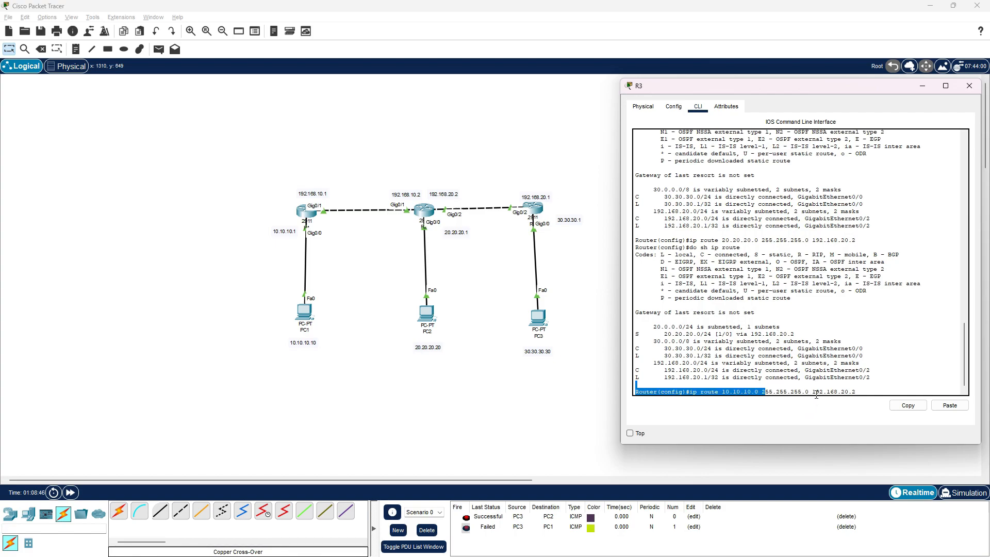
drag(812, 392, 856, 392)
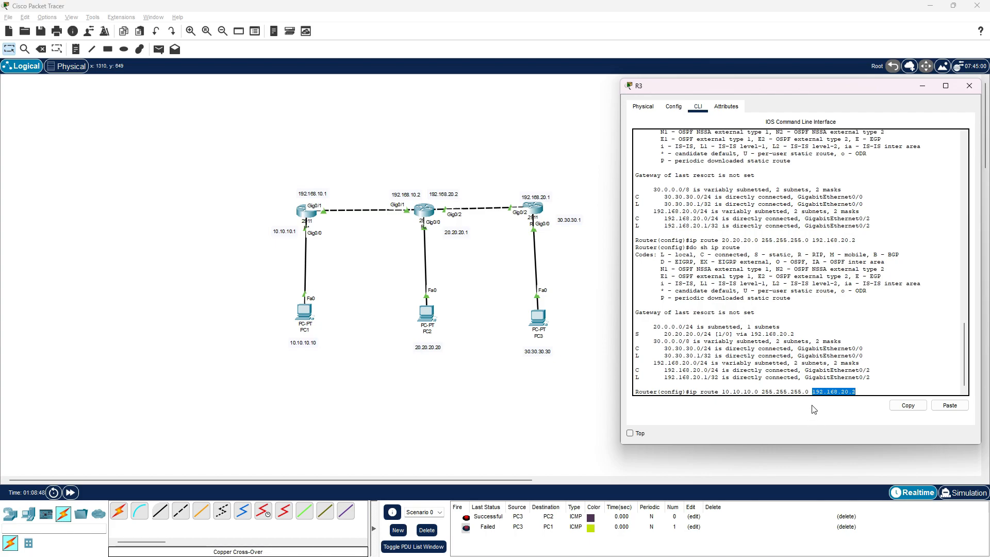
click(871, 391)
key(Return)
text(do sh ip route)
key(Return)
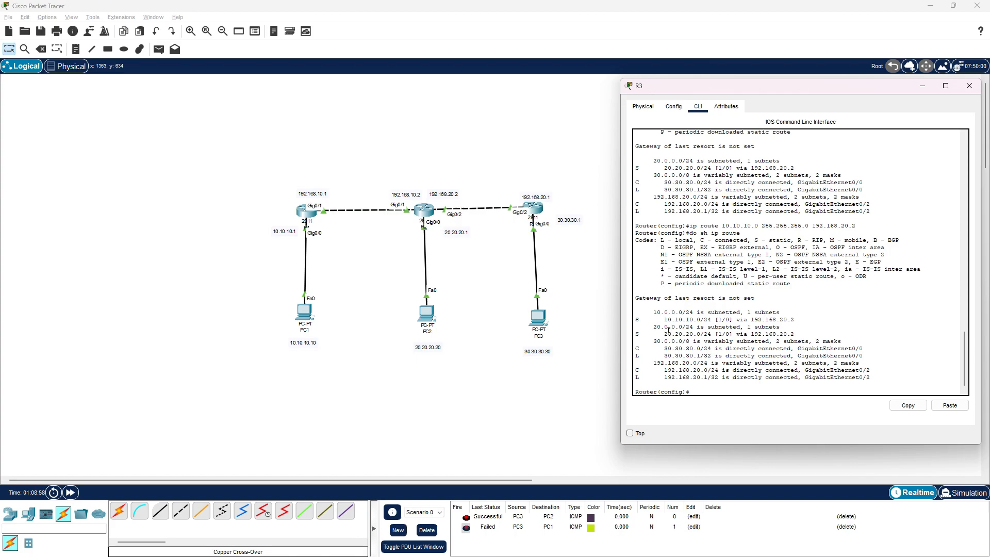
drag(637, 321, 797, 321)
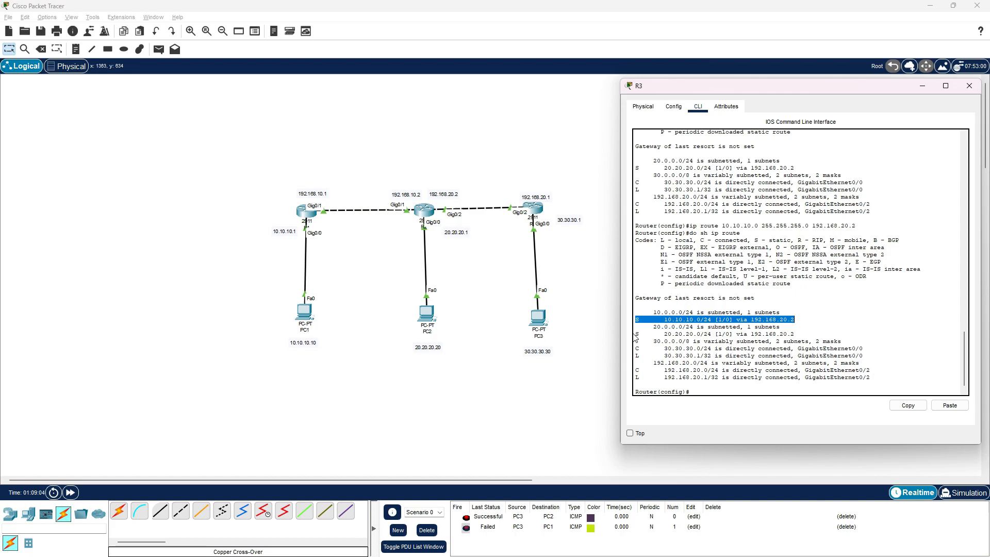
drag(636, 334, 797, 334)
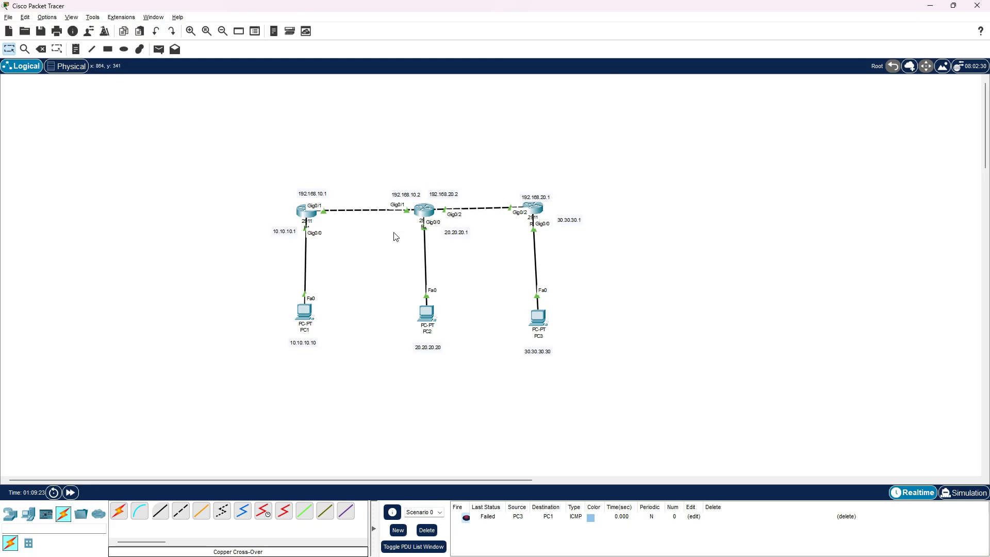
Open R1's command line and enter global configuration mode with en and conf t
click(304, 216)
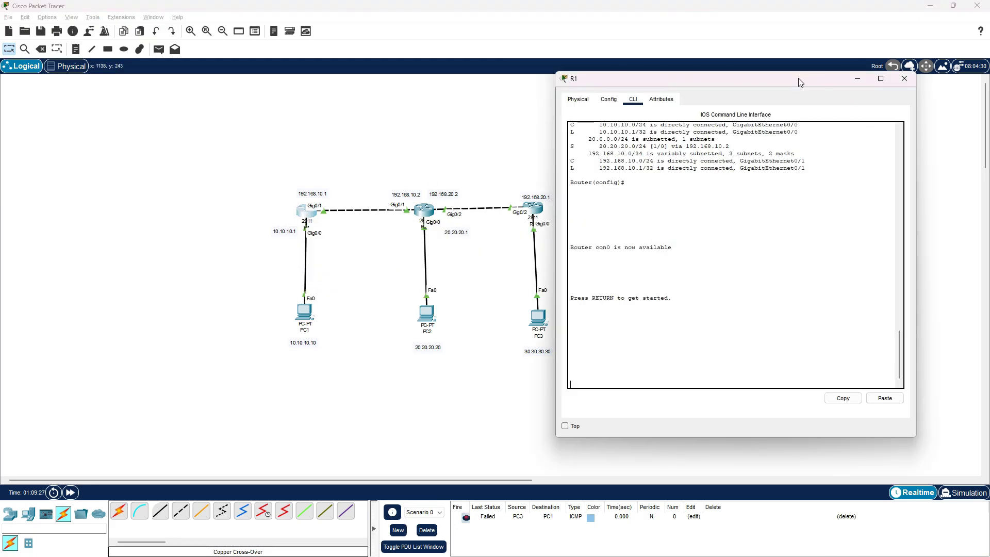
click(682, 385)
key(Return)
text(en)
key(Return)
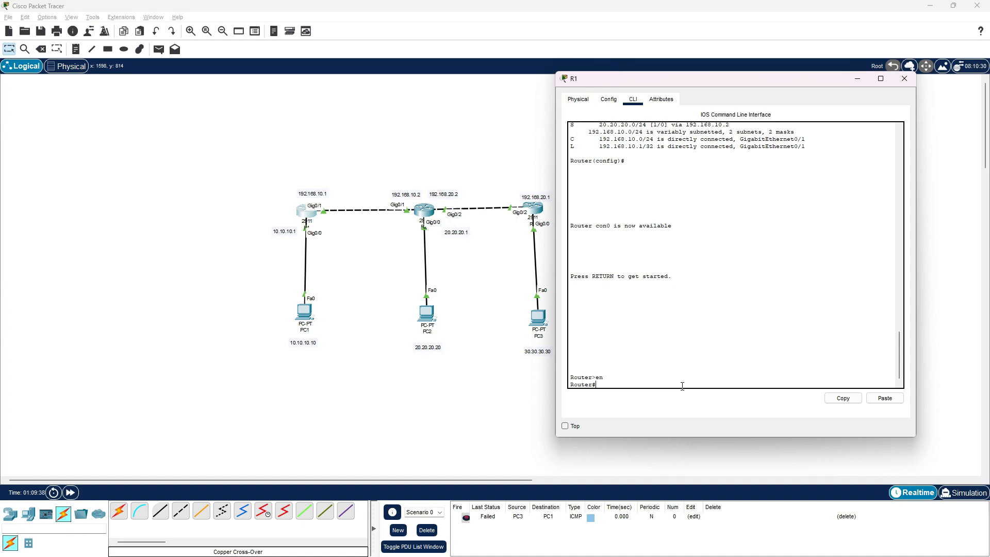
text(en)
key(Return)
text(conf t)
key(Return)
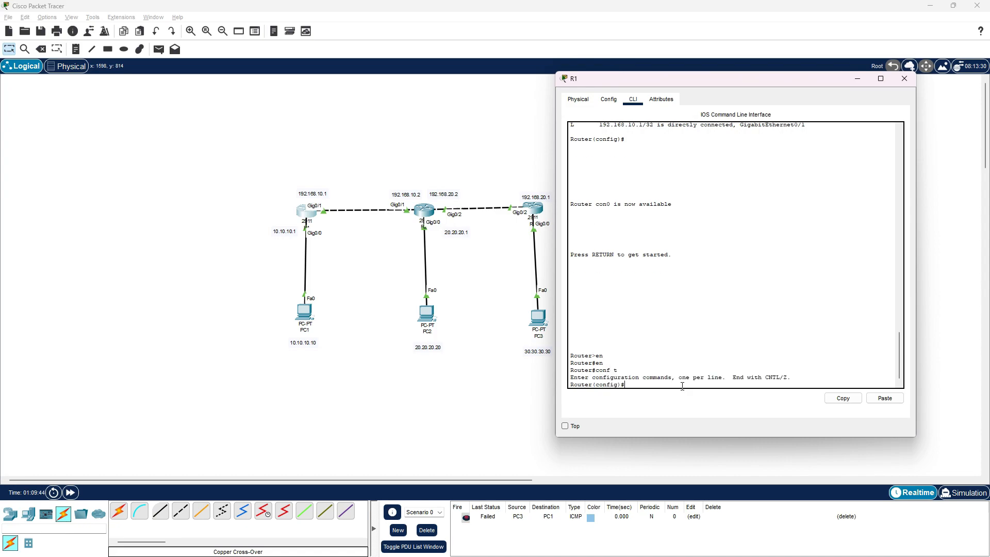
Add a static route on R1 with ip route 30.30.30.0 255.255.255.0 192.168.10.2
text(ip rout)
key(BackSpace)
key(BackSpace)
key(BackSpace)
key(BackSpace)
key(BackSpace)
key(BackSpace)
key(BackSpace)
text(ip route)
text(255.255.)
key(Return)
Display R1's routing table with do sh ip route and check its static routes to the PC2 and PC3 networks
text(do sh)
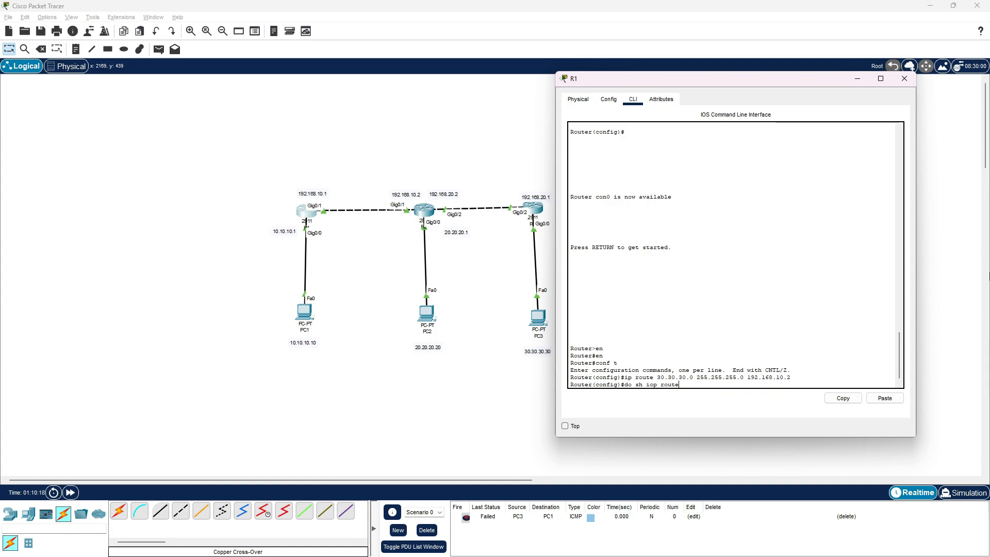
key(BackSpace)
key(BackSpace)
key(BackSpace)
key(BackSpace)
key(BackSpace)
key(BackSpace)
key(BackSpace)
key(BackSpace)
text(p route)
key(Return)
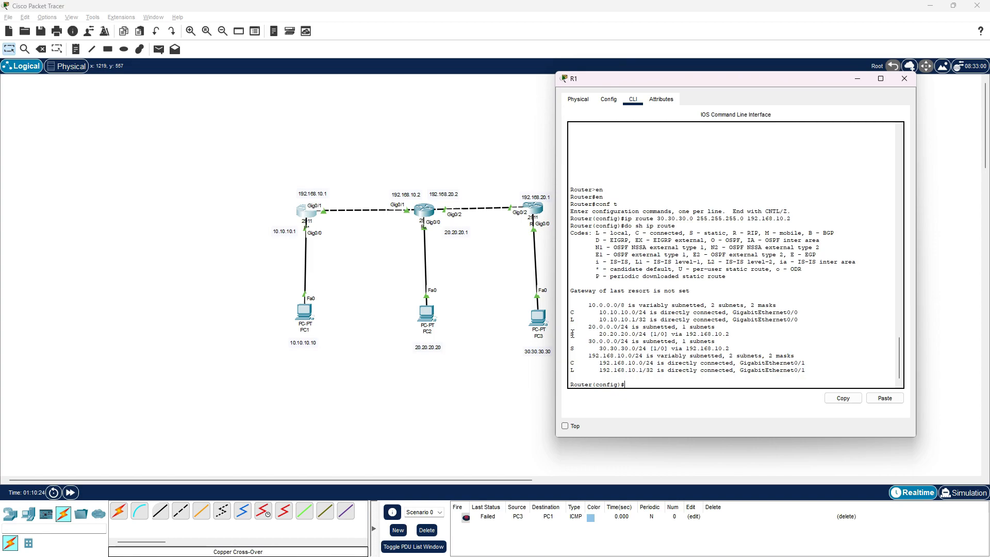
drag(571, 333, 732, 350)
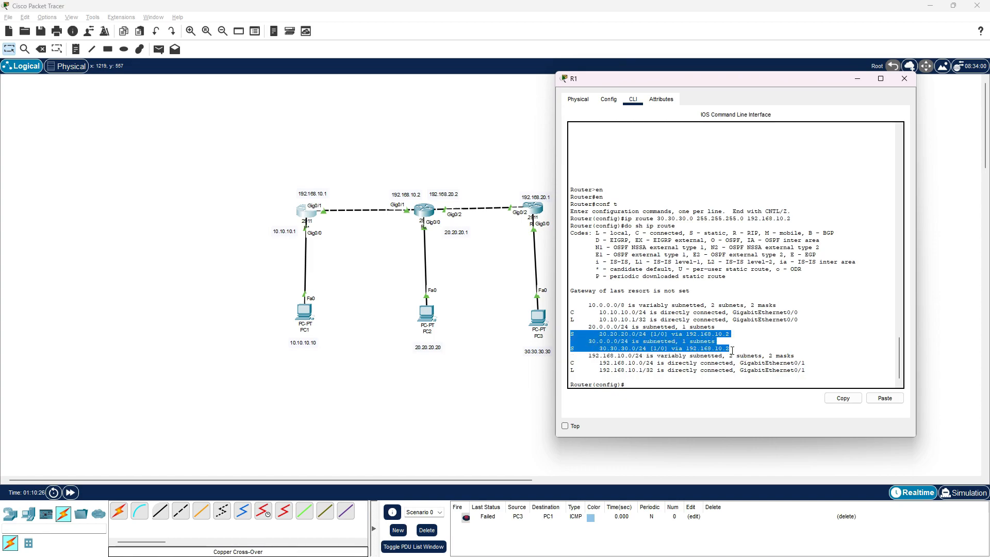
click(744, 343)
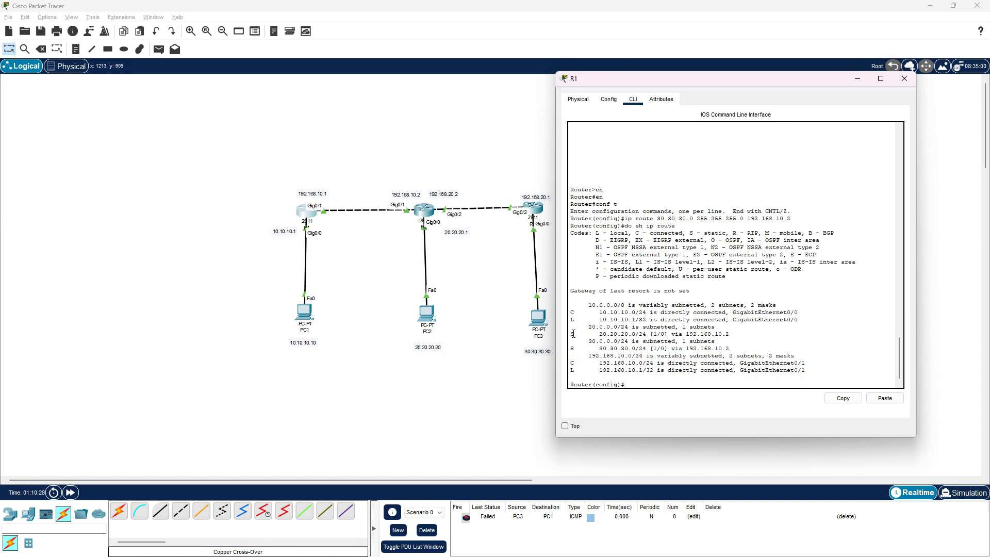
drag(572, 333, 731, 336)
click(664, 350)
drag(572, 347, 731, 348)
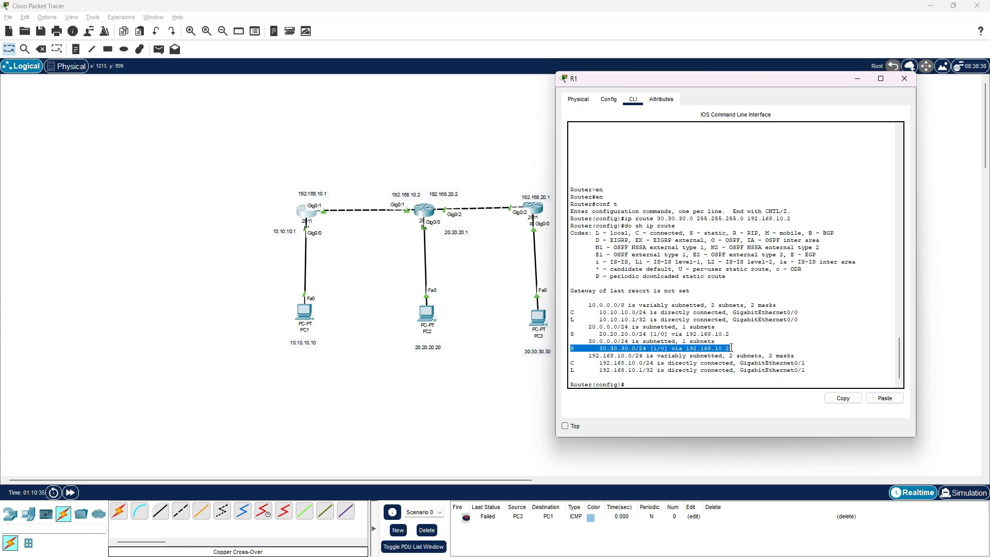
click(644, 386)
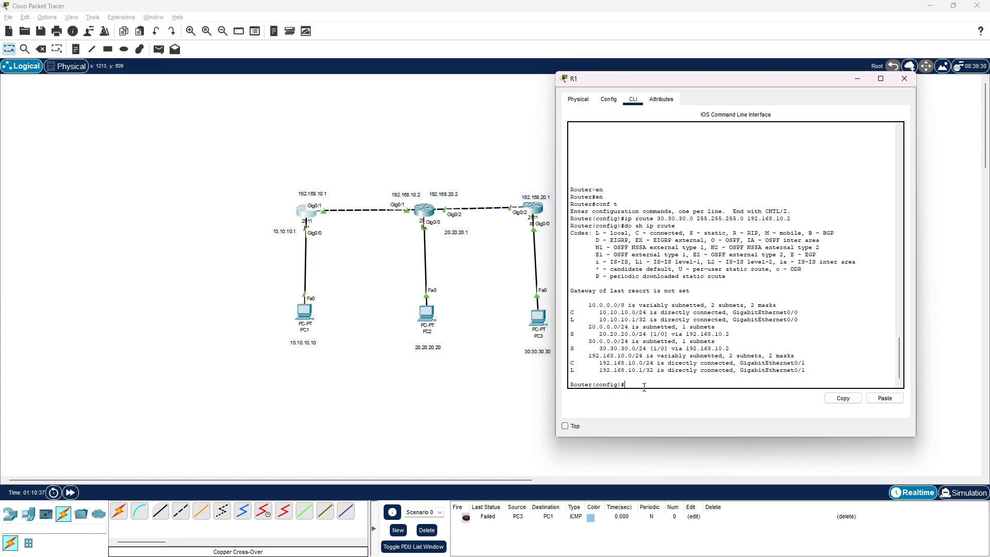
Fire the PDU from PC3 to PC1 again and delete the PDU scenario
click(333, 464)
click(468, 519)
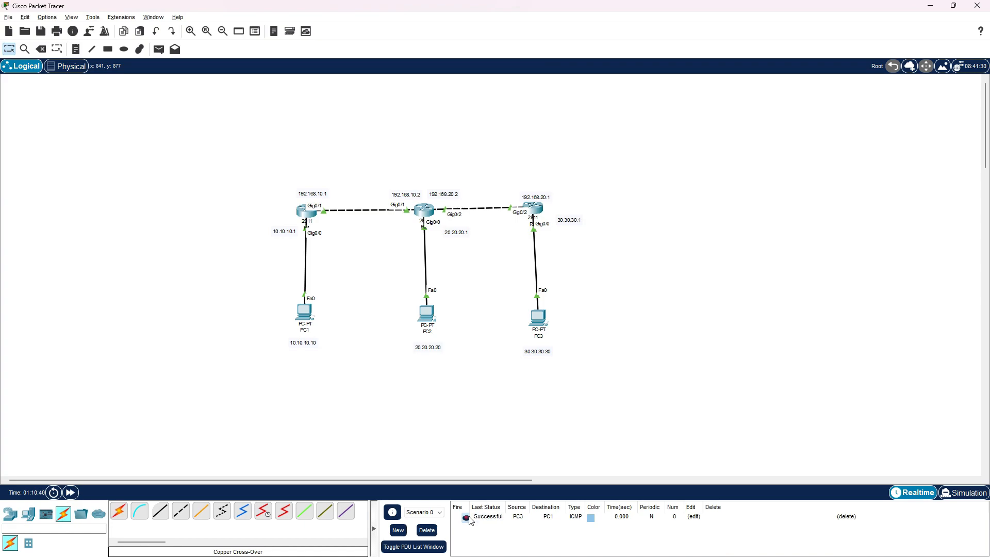
click(427, 530)
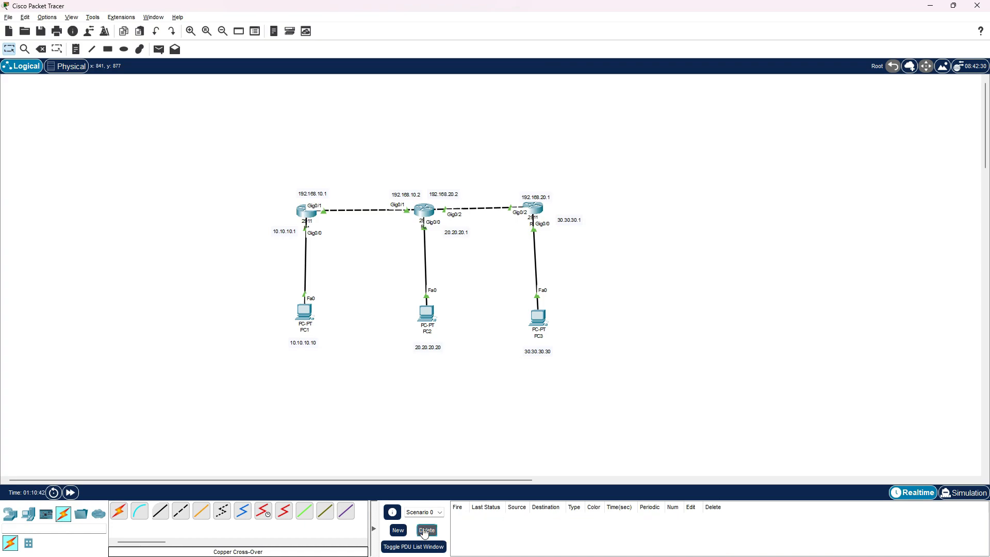
Send simple PDUs from PC3 to PC1 and from PC2 to PC1 to test connectivity
click(158, 49)
click(541, 316)
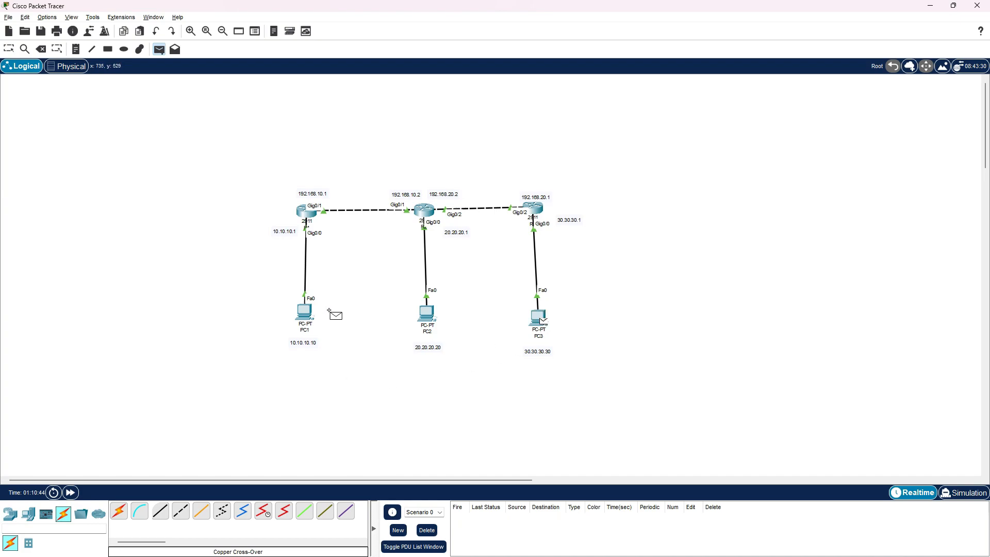
click(307, 312)
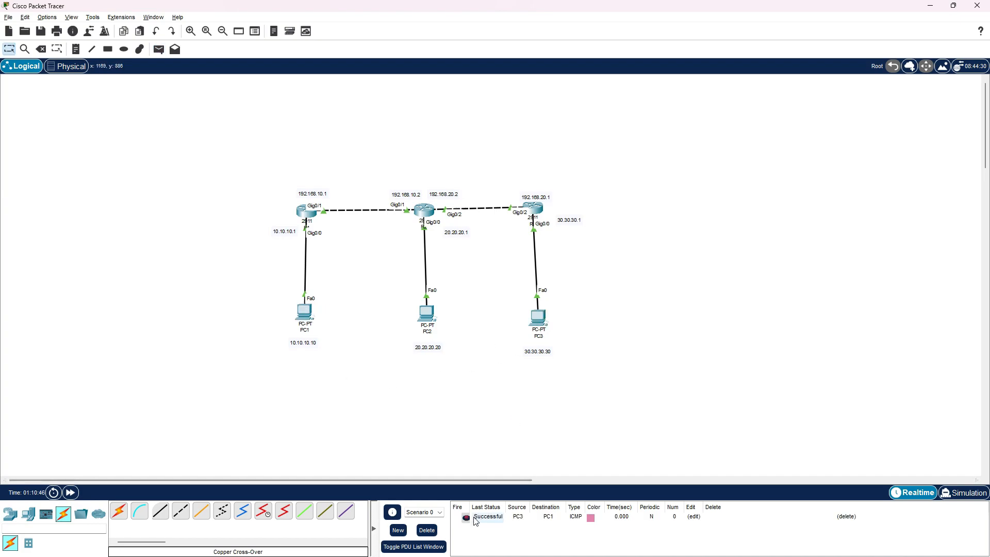
click(158, 49)
click(426, 313)
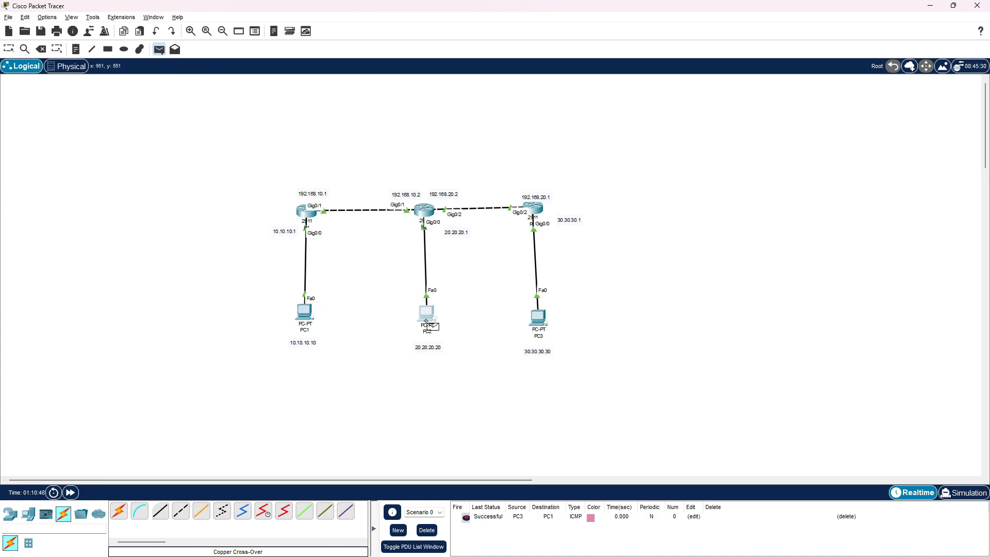
click(305, 312)
Send simple PDUs from PC1 to PC2 and from PC1 to PC3 to test connectivity
click(158, 49)
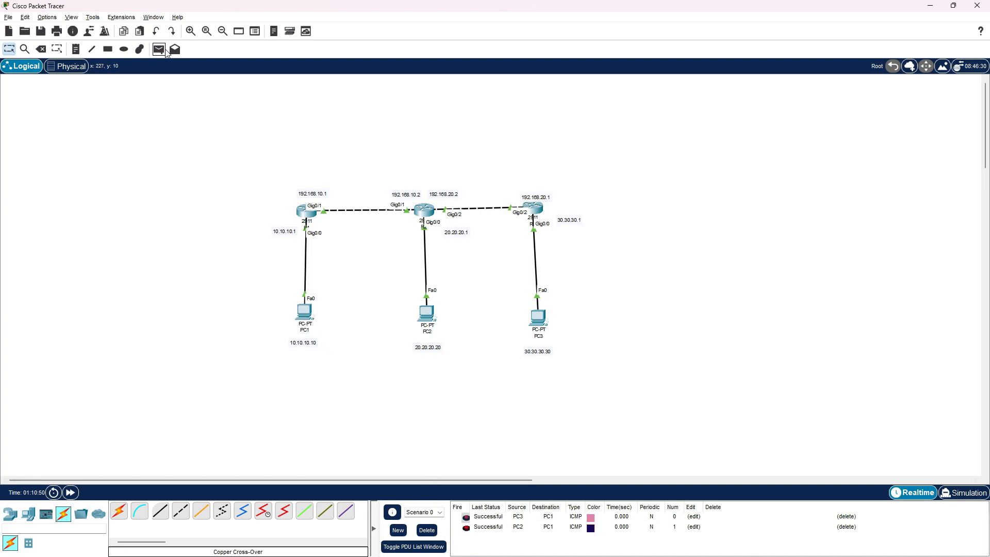
click(304, 312)
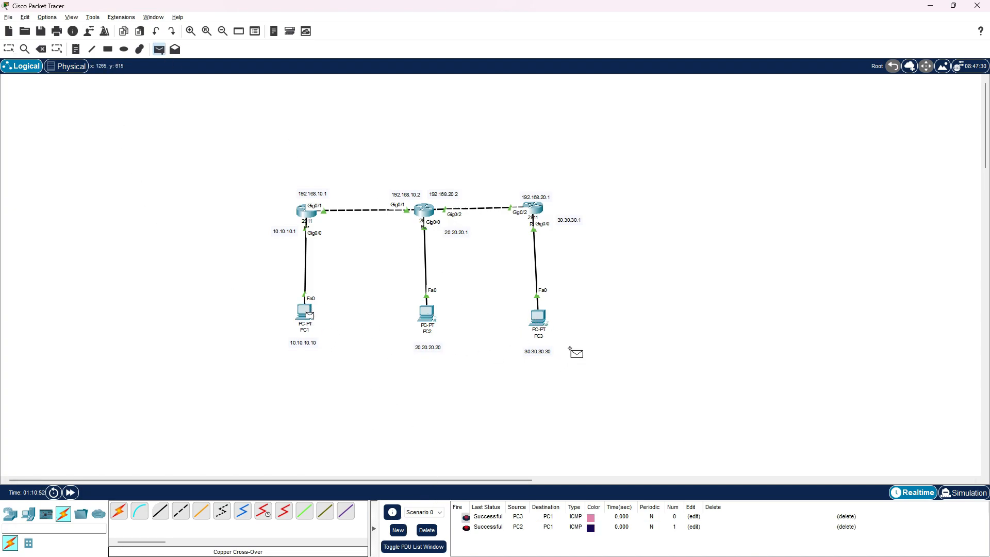
click(431, 313)
click(158, 49)
click(304, 312)
click(534, 315)
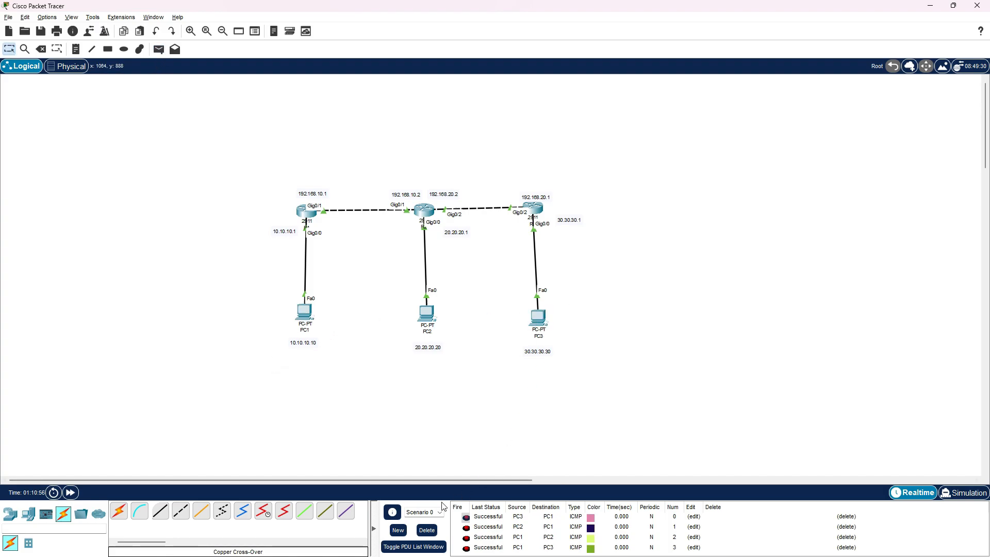
Review the PDU list's statuses and delete the scenario to clear all test PDUs
scroll(572, 361, down, 3)
scroll(571, 366, up, 3)
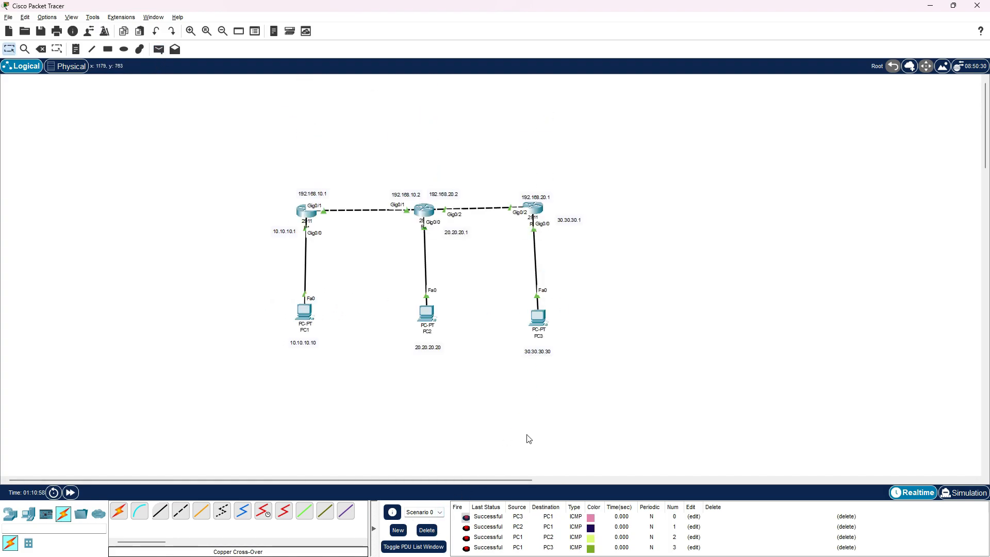
click(435, 536)
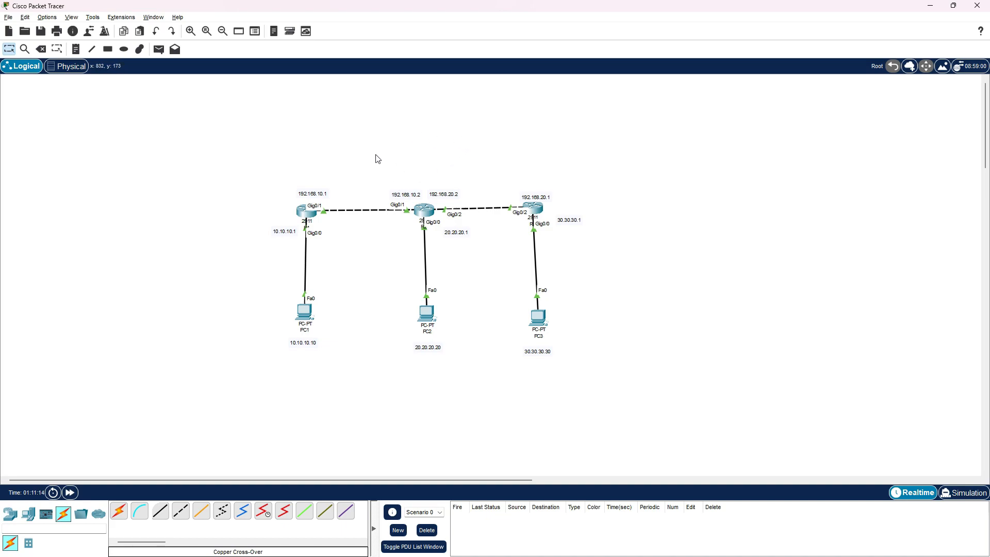
drag(330, 135, 263, 405)
drag(458, 137, 404, 432)
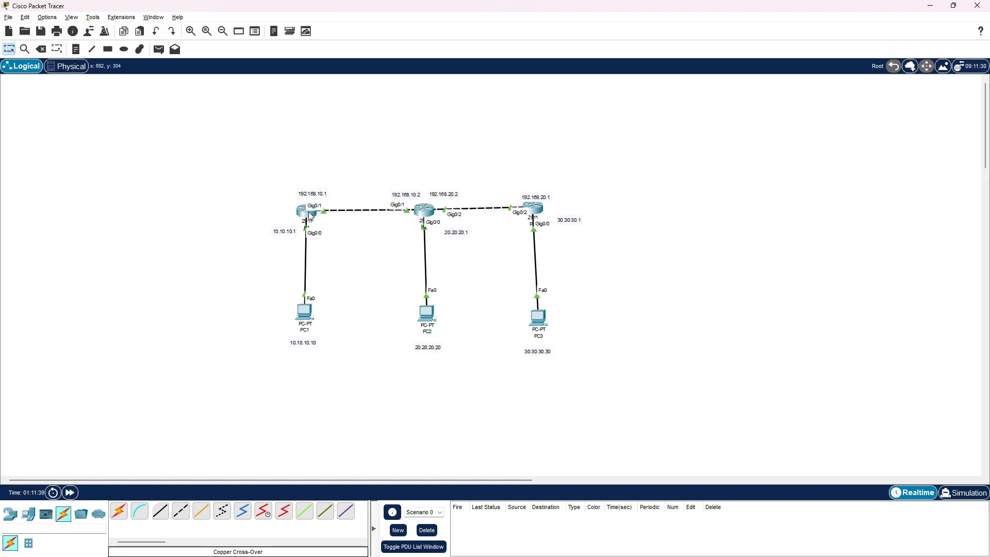
mouse_move(310, 215)
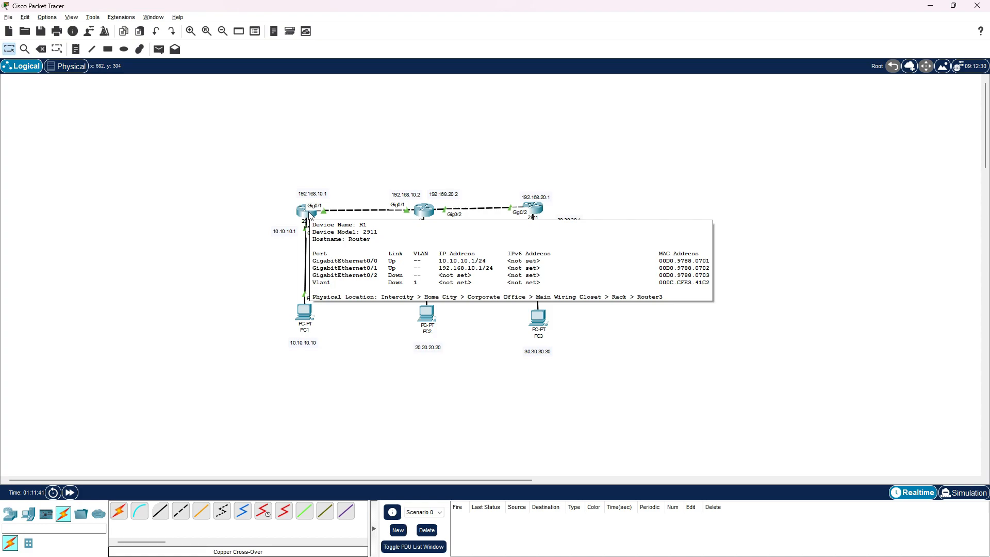
drag(457, 136, 396, 427)
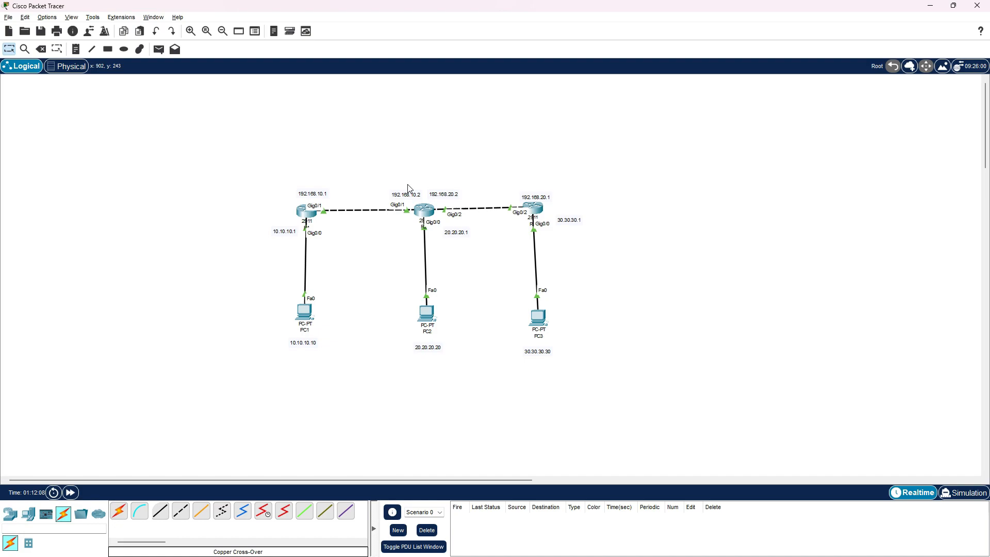
drag(446, 147, 392, 448)
click(424, 434)
drag(344, 174, 265, 431)
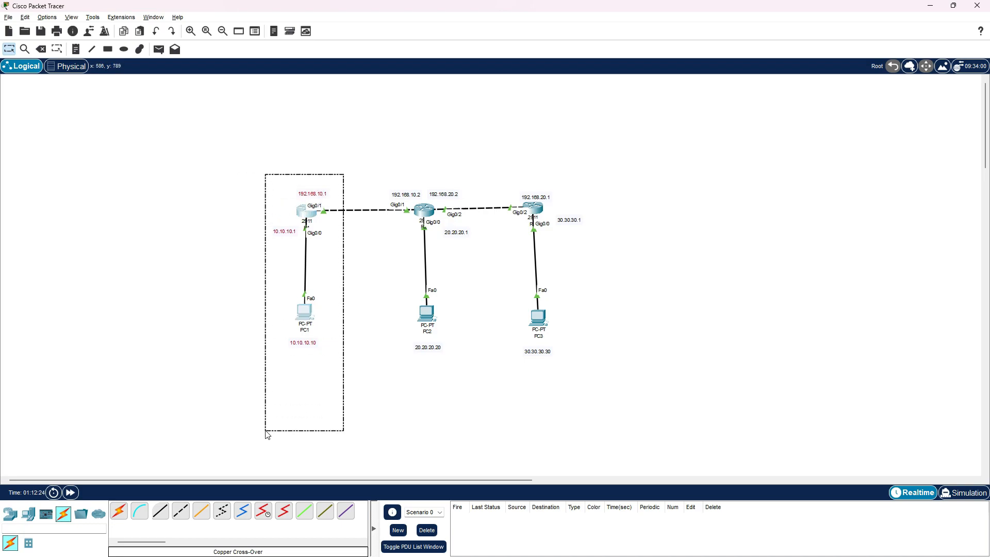
click(349, 402)
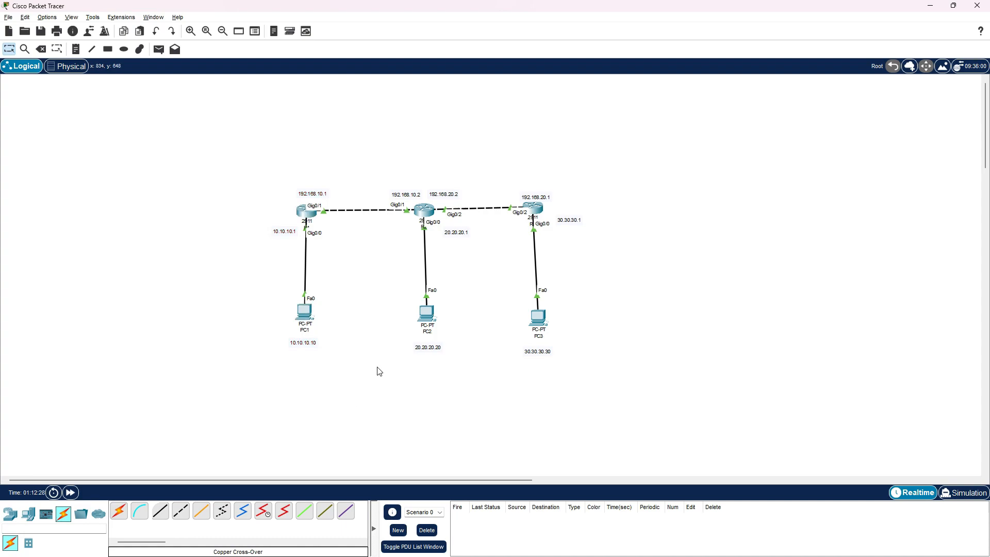
drag(279, 164, 468, 407)
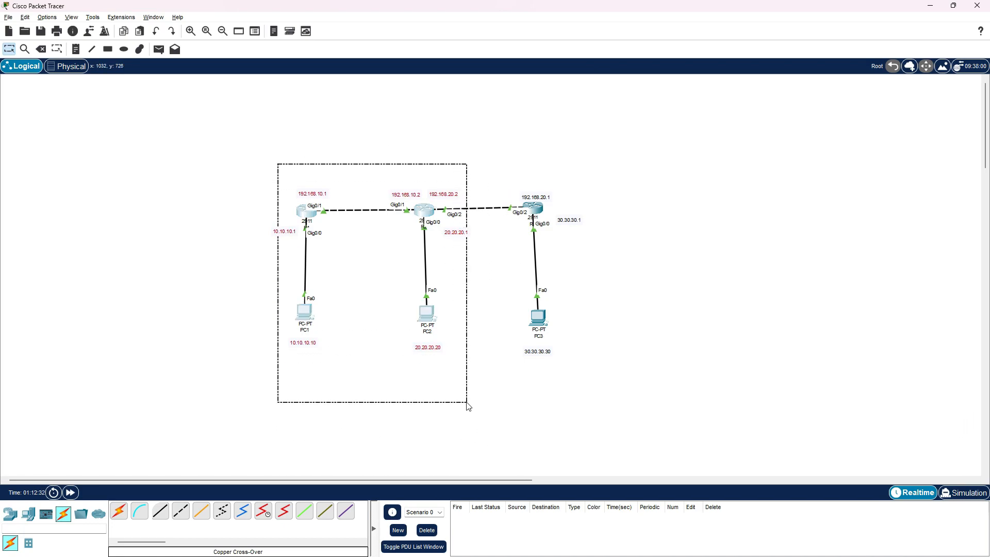
click(468, 407)
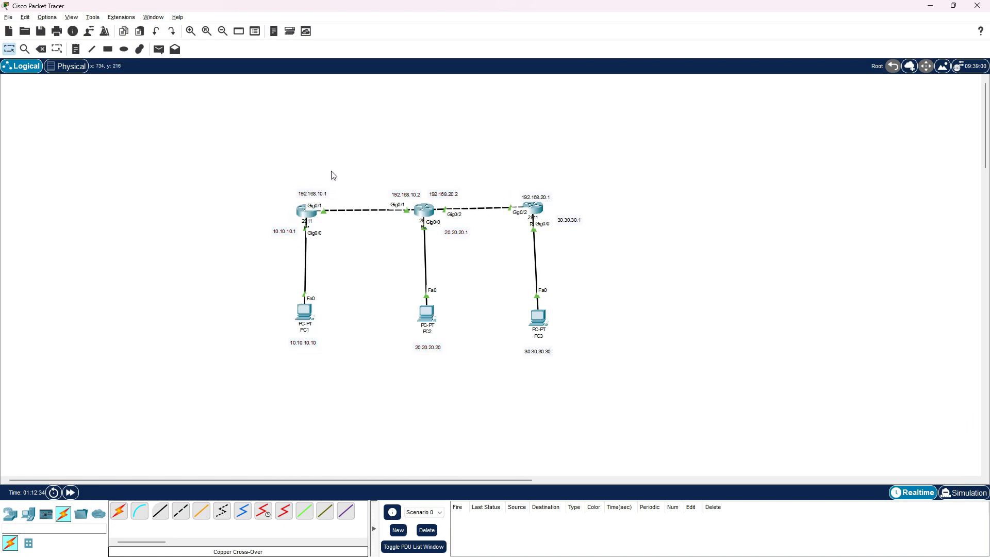
drag(251, 171, 353, 419)
drag(491, 132, 597, 418)
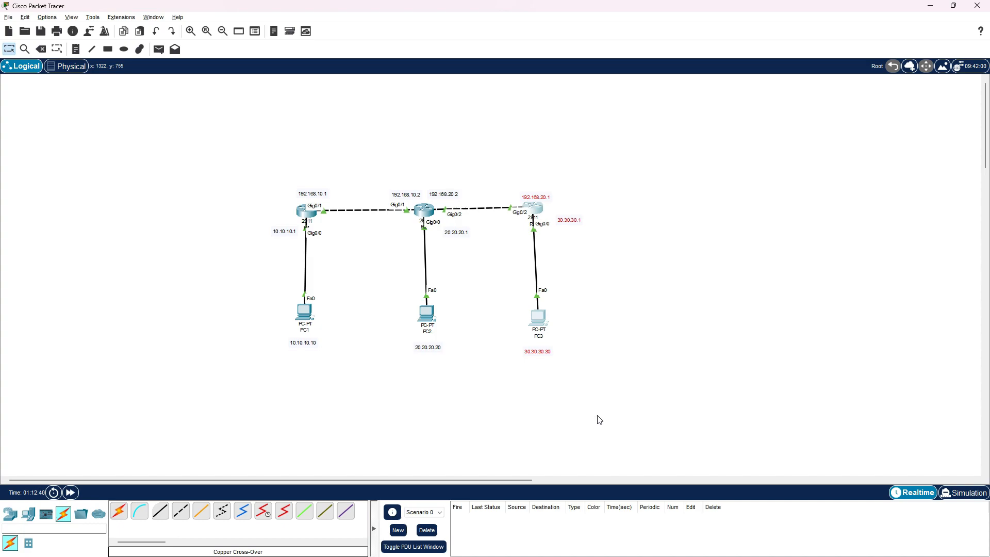
click(597, 418)
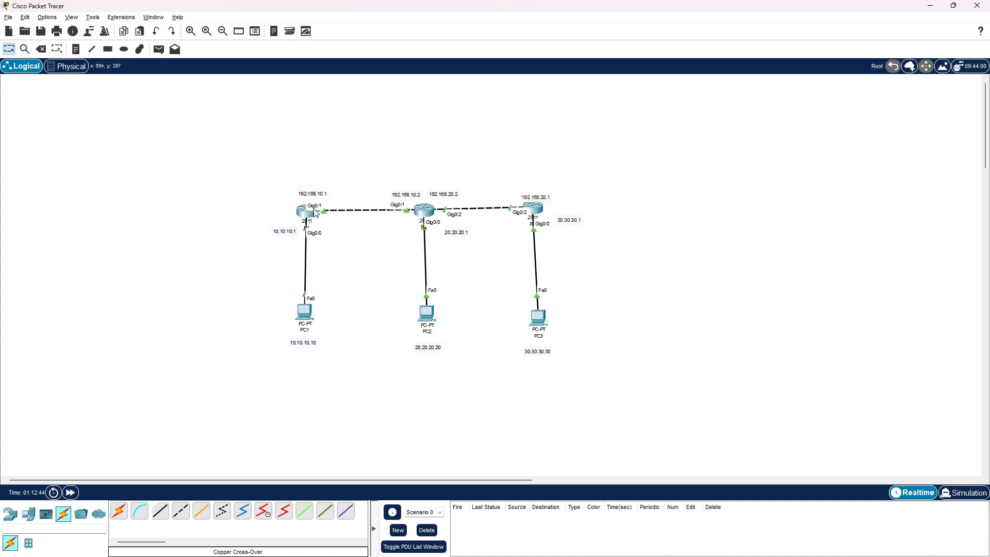
drag(486, 349, 604, 358)
drag(333, 136, 336, 158)
mouse_move(430, 209)
drag(278, 158, 345, 418)
drag(309, 142, 263, 399)
click(582, 279)
drag(501, 138, 588, 392)
click(588, 372)
drag(257, 164, 351, 384)
drag(384, 179, 475, 387)
mouse_move(492, 151)
mouse_down()
mouse_move(593, 257)
mouse_move(593, 401)
mouse_move(593, 393)
mouse_up()
drag(504, 145, 679, 236)
drag(298, 176, 355, 443)
drag(515, 149, 625, 429)
drag(577, 137, 557, 488)
drag(300, 118, 323, 460)
drag(196, 146, 644, 276)
Move the whole three-router topology with its labels up and to the left, leaving free workspace beside R3
drag(212, 129, 722, 485)
drag(421, 212, 305, 193)
click(581, 188)
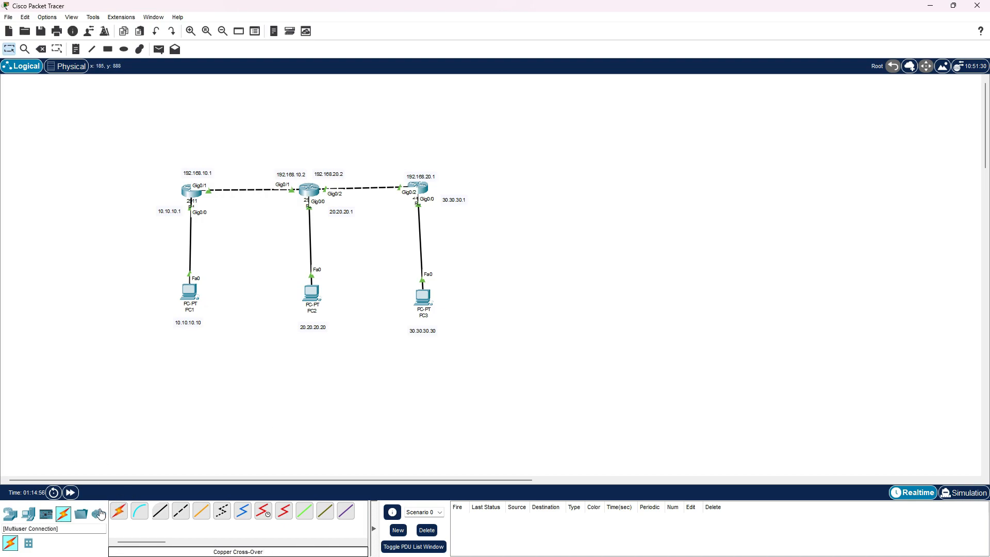
Place a 2950-24 switch in the empty workspace to the right of R3
click(10, 514)
click(28, 543)
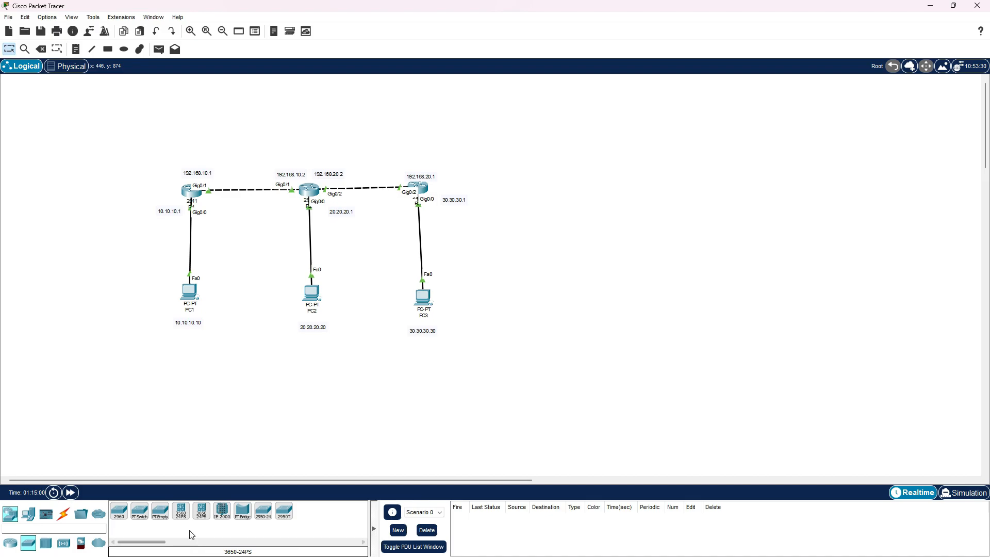
click(263, 511)
click(565, 180)
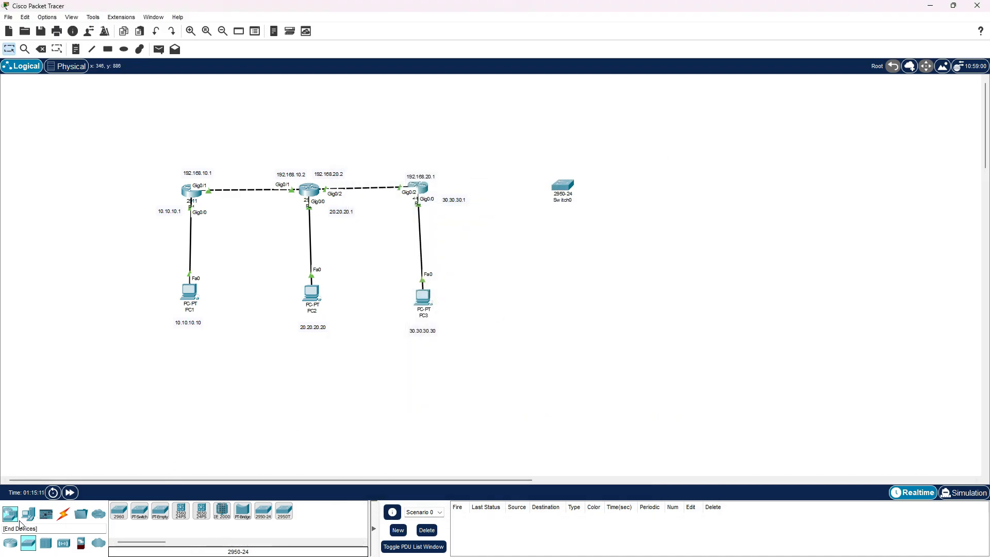
Place four PCs around the switch: two side by side below it and two side by side to its right
click(29, 514)
click(119, 510)
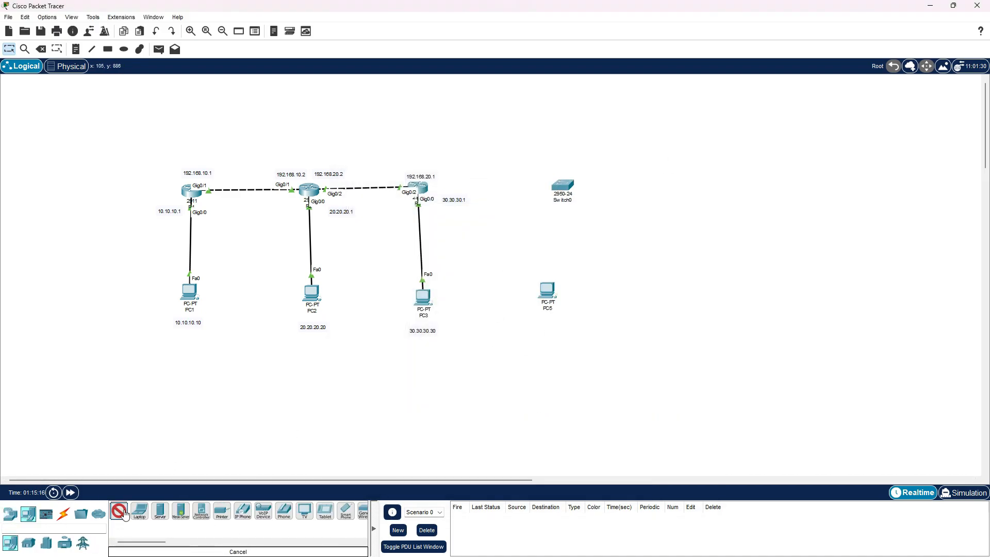
click(590, 299)
click(120, 511)
click(643, 190)
click(119, 511)
click(680, 187)
click(546, 292)
click(701, 128)
drag(543, 293, 552, 301)
Draw a yellow-filled rectangle around the two PCs to the right of the switch
click(107, 49)
click(465, 89)
click(538, 84)
click(471, 250)
click(560, 369)
drag(609, 150, 713, 234)
Draw a red-filled rectangle around the two PCs below the switch and close the drawing palette
drag(526, 270, 620, 345)
click(545, 82)
click(377, 210)
click(566, 367)
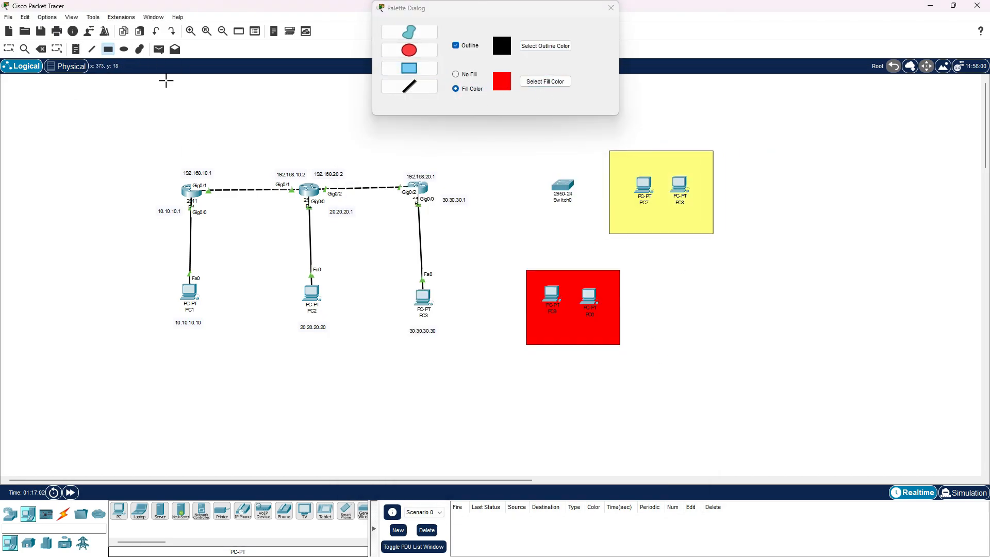
click(611, 8)
Add a note reading "VLAN 20" inside the red rectangle, below its PCs
click(76, 49)
click(551, 335)
text(VLSN)
key(BackSpace)
key(BackSpace)
key(BackSpace)
text(AN 20)
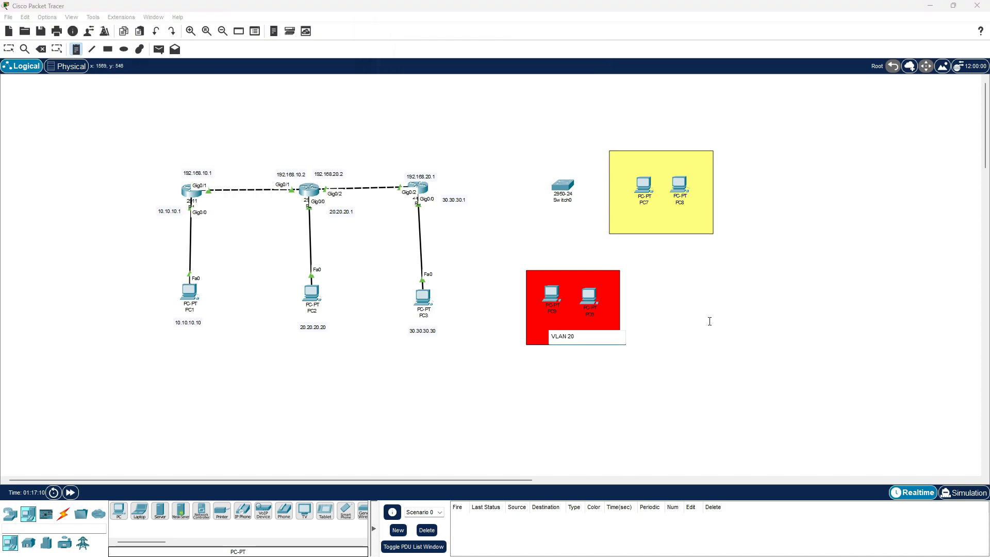
Add a note reading "VLAN 10" inside the yellow rectangle, below its PCs
click(653, 224)
text(V)
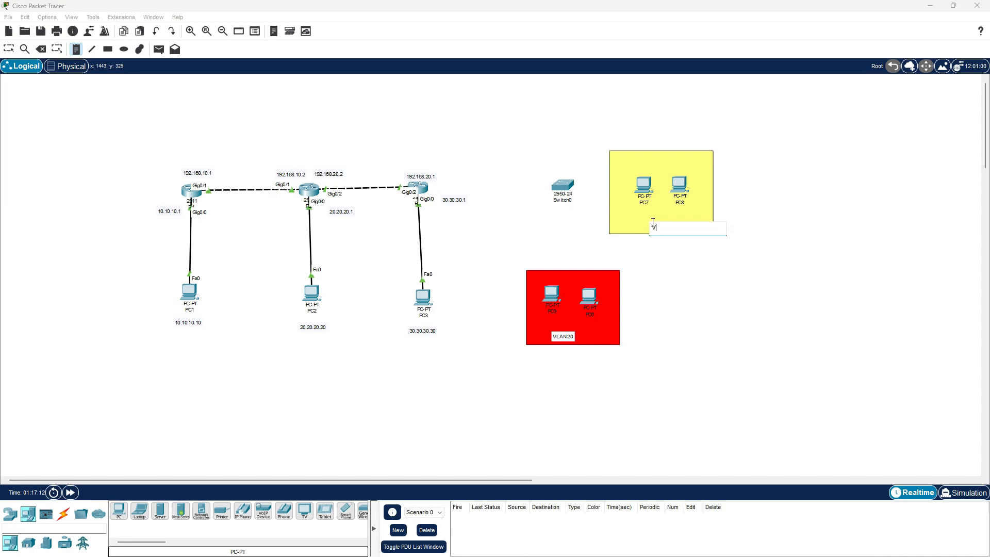
text(LAN 10)
click(9, 48)
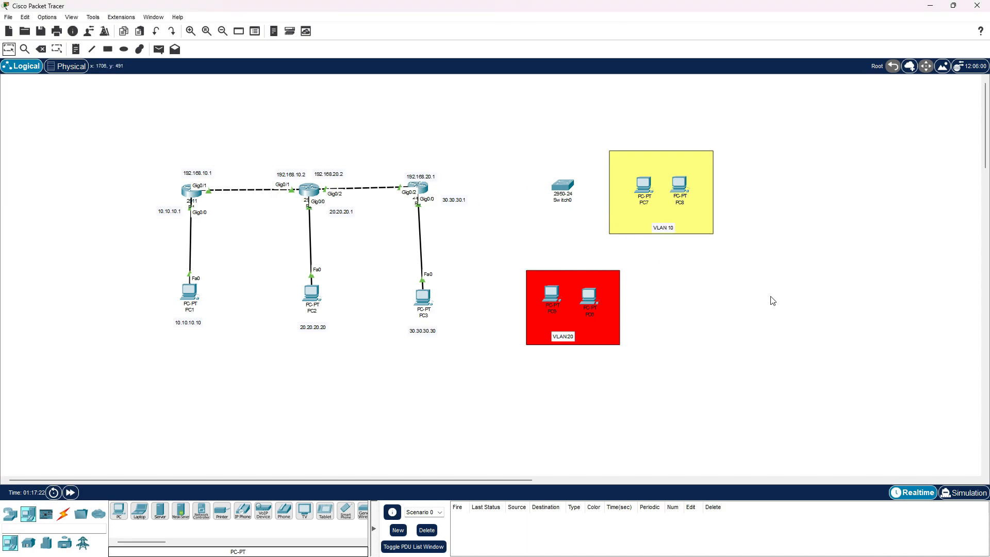
Add the address notes 172.168.2.1 below the red VLAN 20 area and 172.168.1.1 below the yellow VLAN 10 area
click(76, 49)
click(552, 359)
text(172.168.2.1)
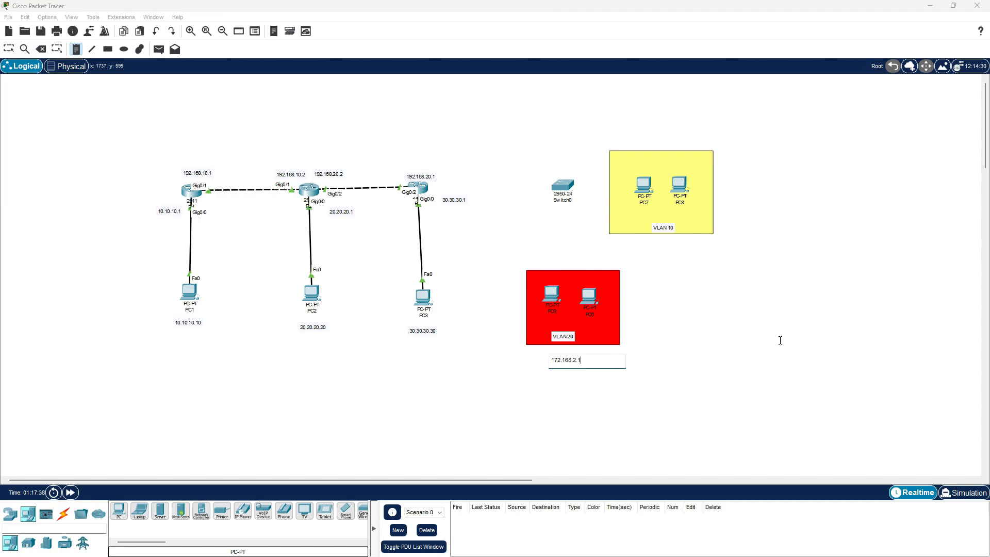
click(682, 246)
text(1)
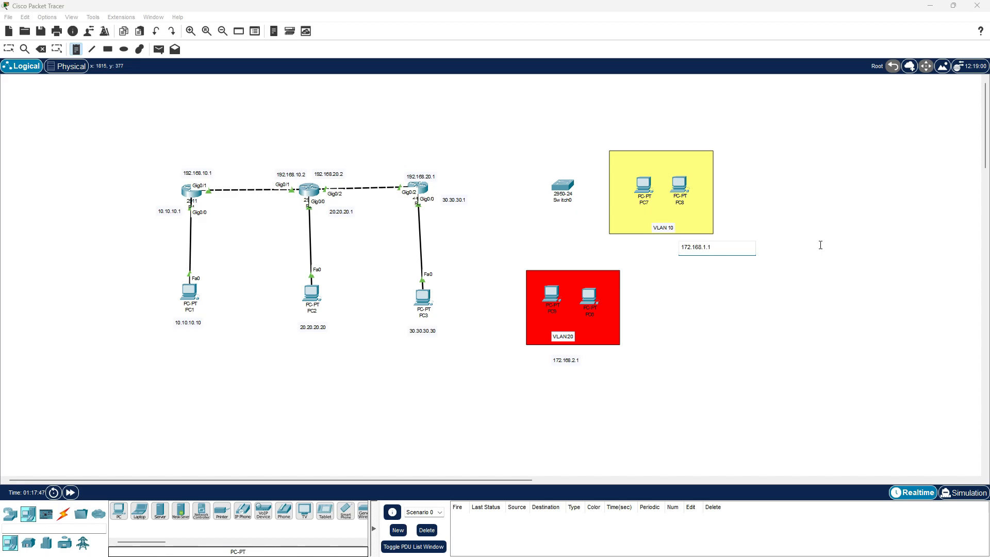
text(72.168.1.1)
key(Escape)
Connect Switch0's Fa0/1 to PC7's Fa0 with a copper straight-through cable
click(63, 513)
click(160, 511)
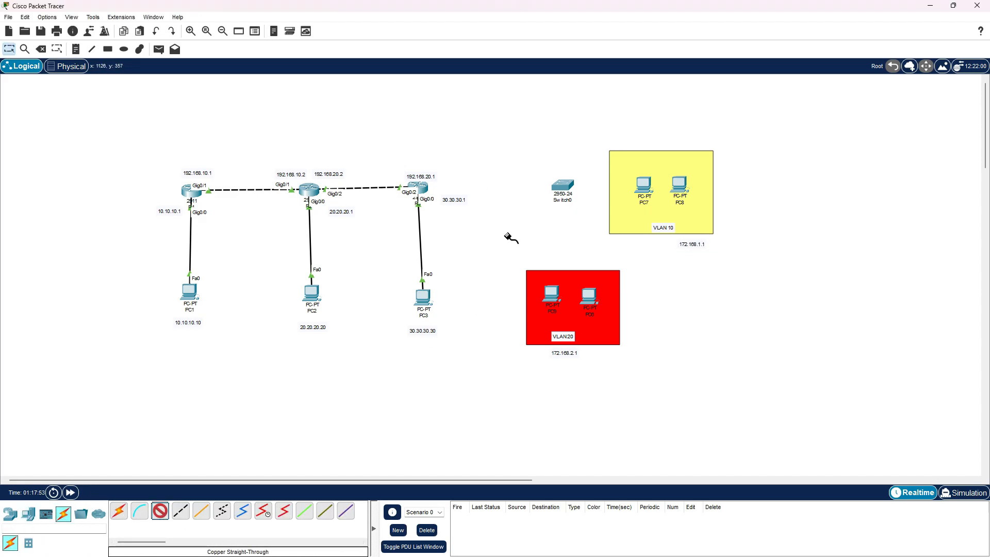
click(566, 182)
click(585, 188)
click(641, 183)
click(657, 200)
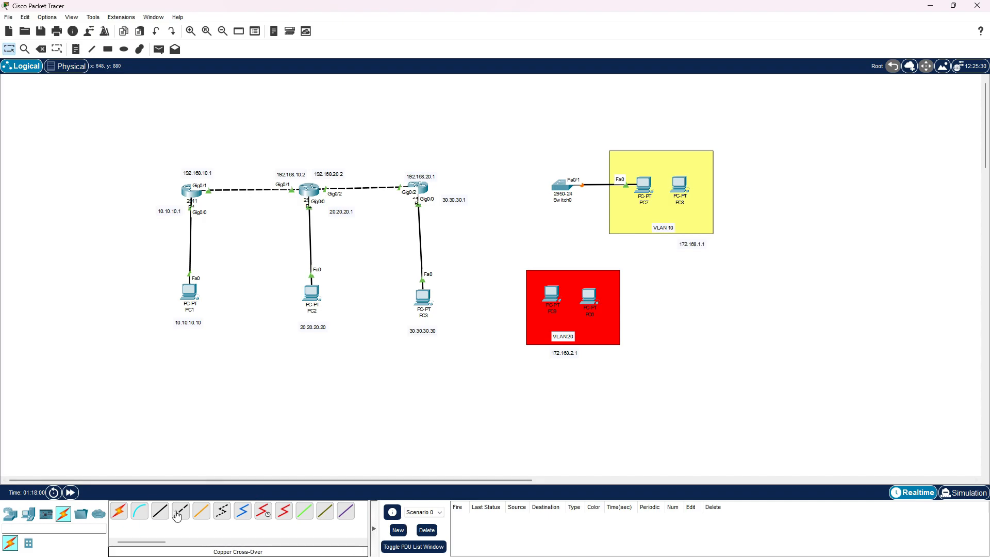
Connect Switch0's Fa0/2 to PC8 and Fa0/3 to PC5 with copper straight-through cables
click(159, 510)
click(562, 186)
click(576, 216)
click(680, 184)
click(727, 193)
click(160, 511)
click(562, 185)
click(552, 294)
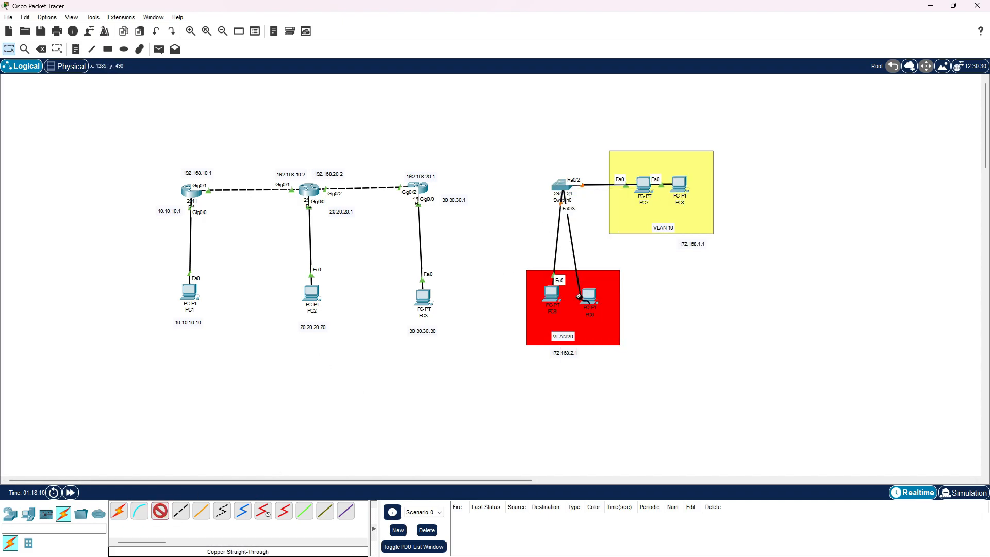
Connect Switch0's Fa0/22 to router R3's Gig0/1 with a copper cross-over cable
click(181, 510)
click(562, 186)
click(598, 350)
click(420, 190)
click(487, 219)
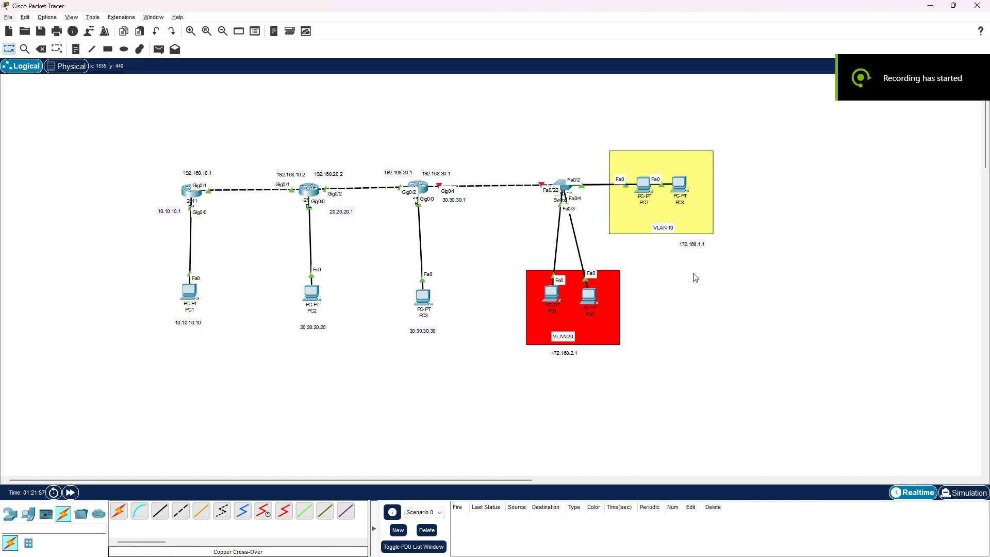
Open Switch0's command line beside the topology and enter global configuration mode
click(564, 195)
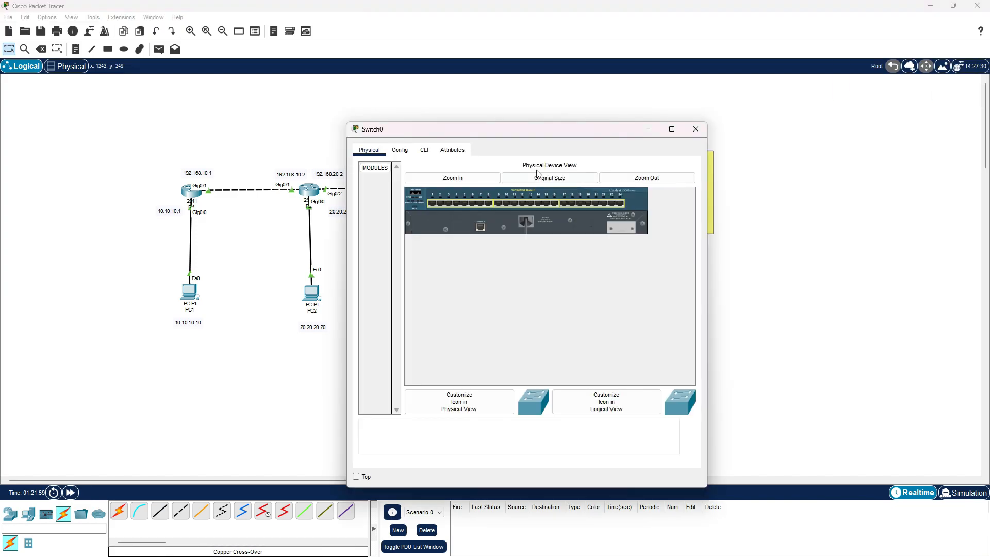
click(424, 150)
drag(490, 134, 319, 53)
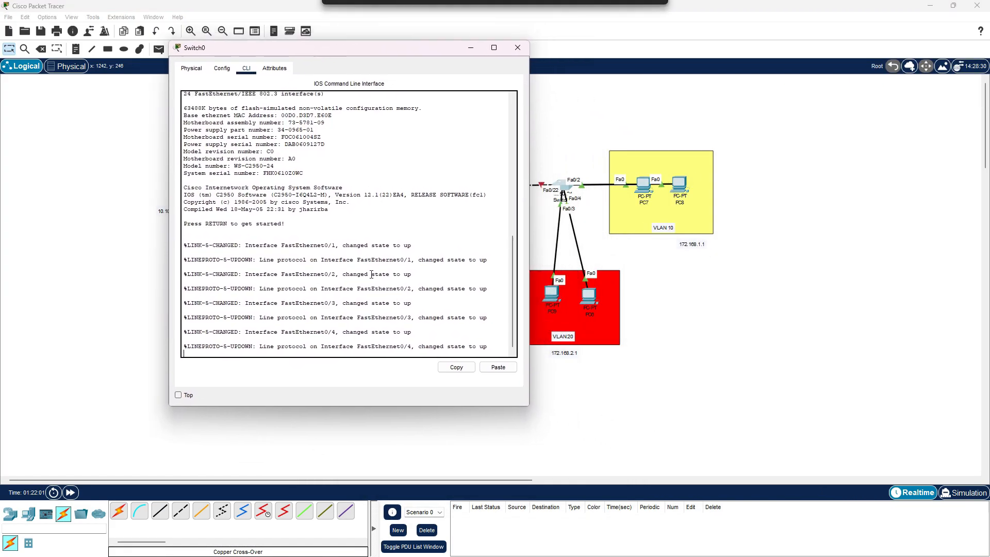
key(Return)
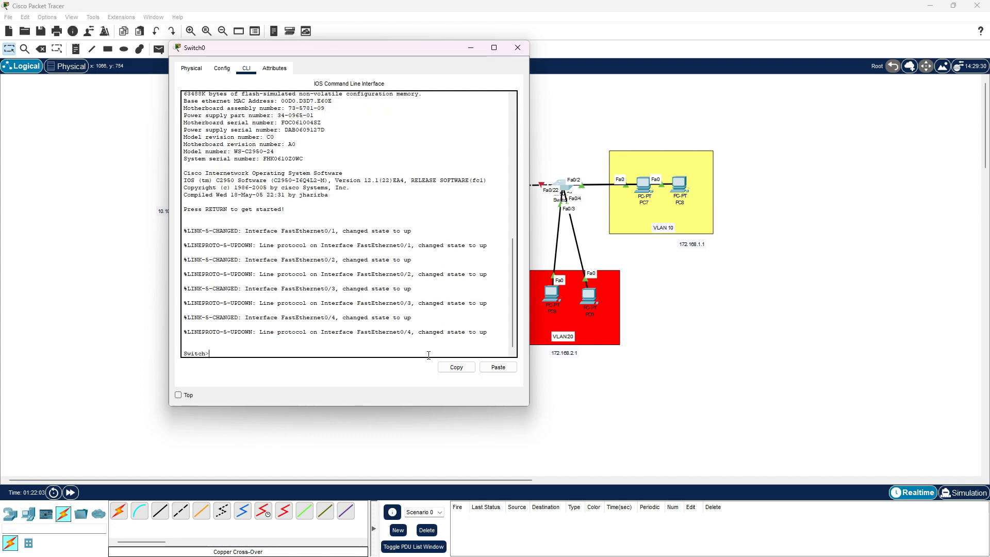
text(EN)
key(Return)
text(conf t)
key(Return)
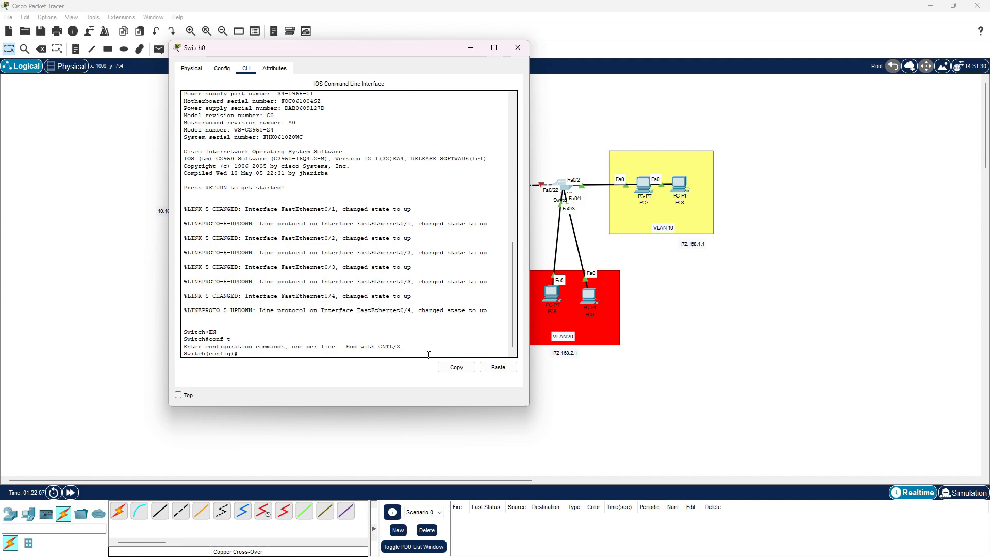
Create VLAN 10 on Switch0 and name it vlan10
text(vlan 10)
key(Return)
text(name vlan10)
key(Return)
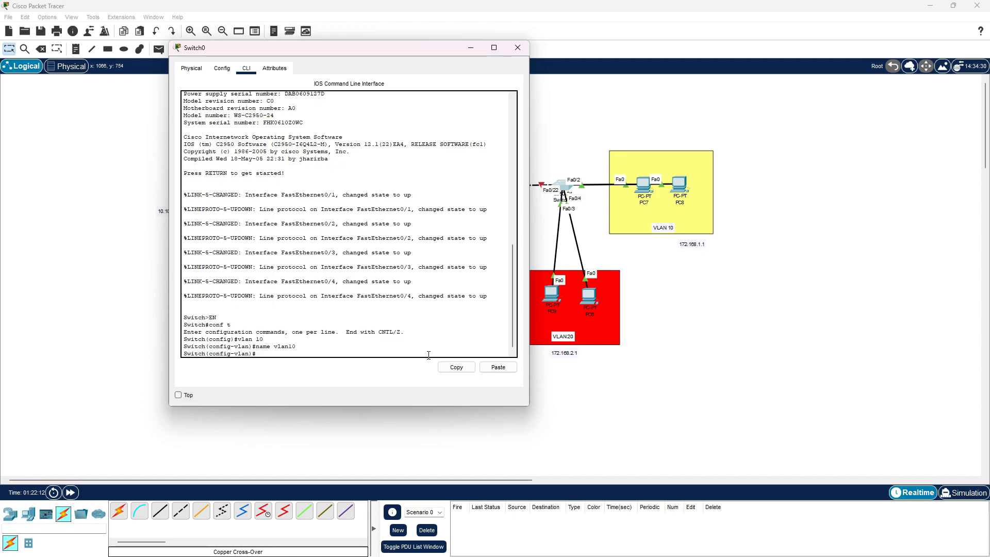
Create VLAN 20 on Switch0 and name it vlan20
text(vlan 20)
key(Return)
text(name vlan20)
key(Return)
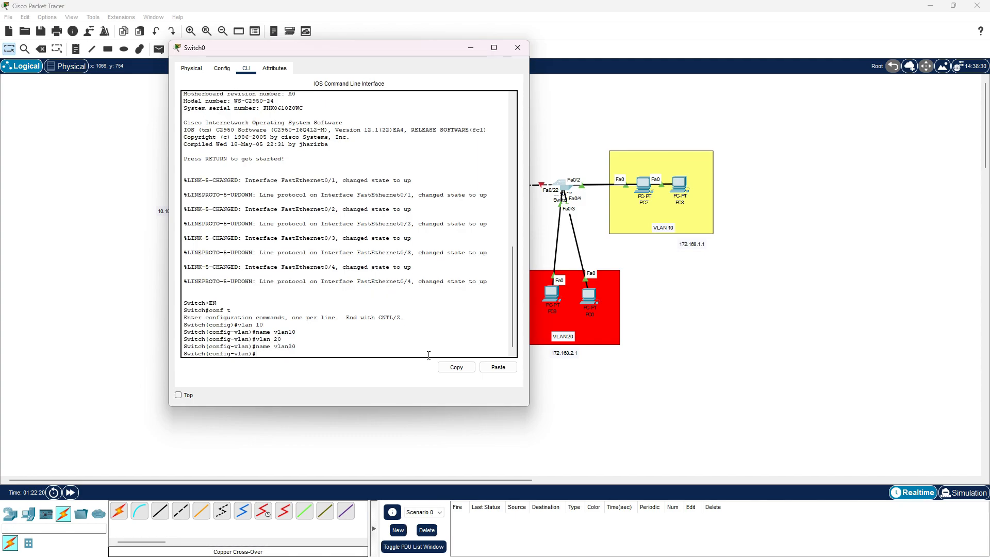
Display Switch0's brief VLAN table with "do sh vl br" and check the vlan10 entry
text(do sh vl br)
key(Return)
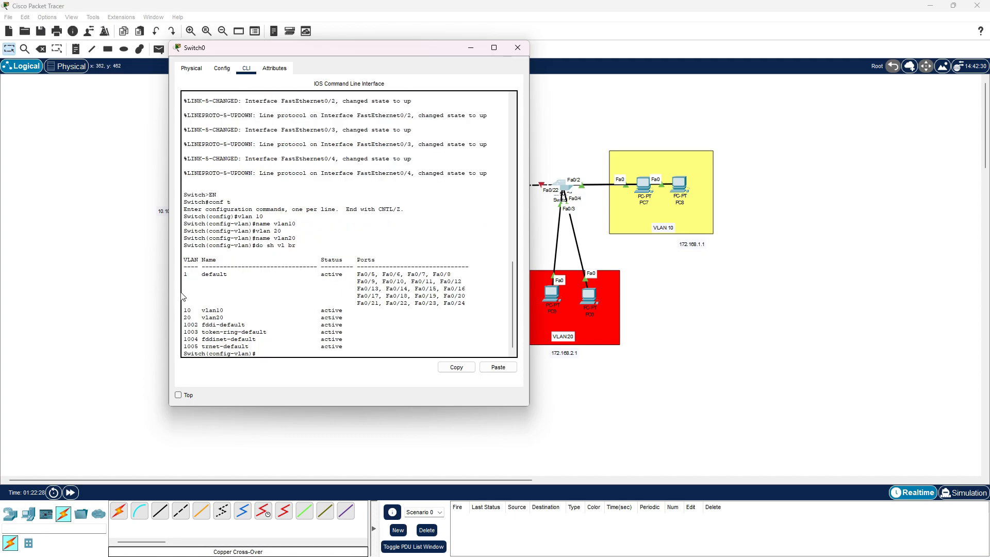
drag(185, 309, 336, 311)
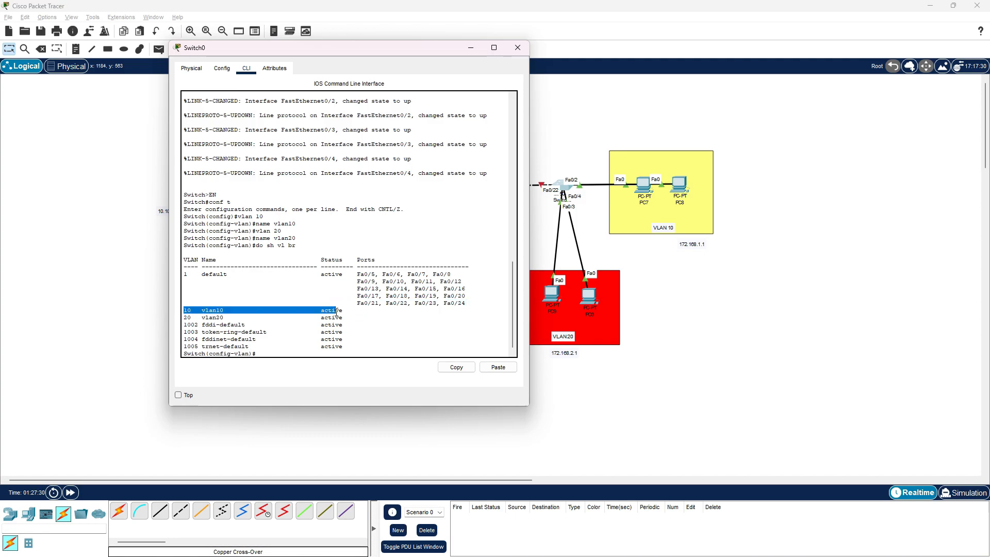
click(312, 353)
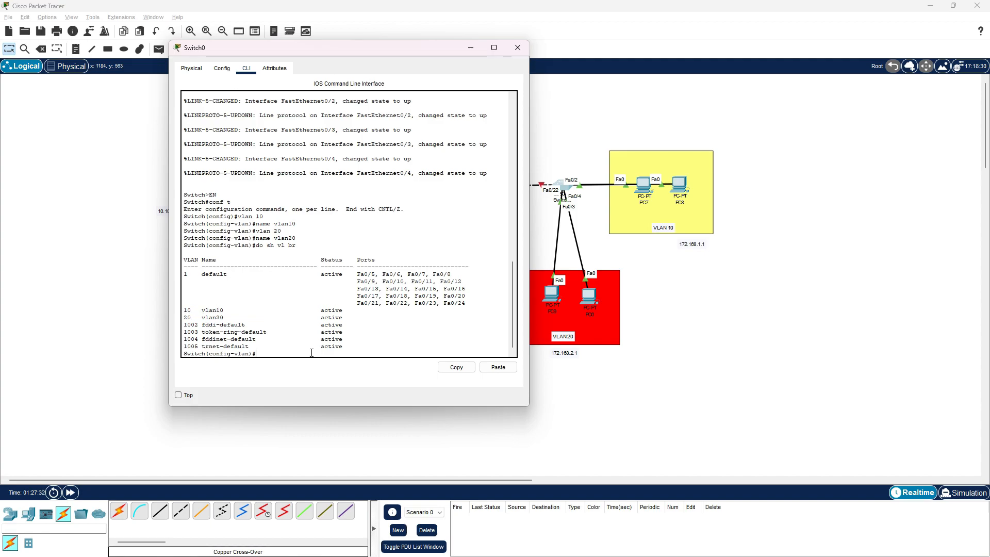
Leave VLAN configuration, select Switch0's interface range fa0/1-2 and set those ports to access mode
text(ex)
key(Return)
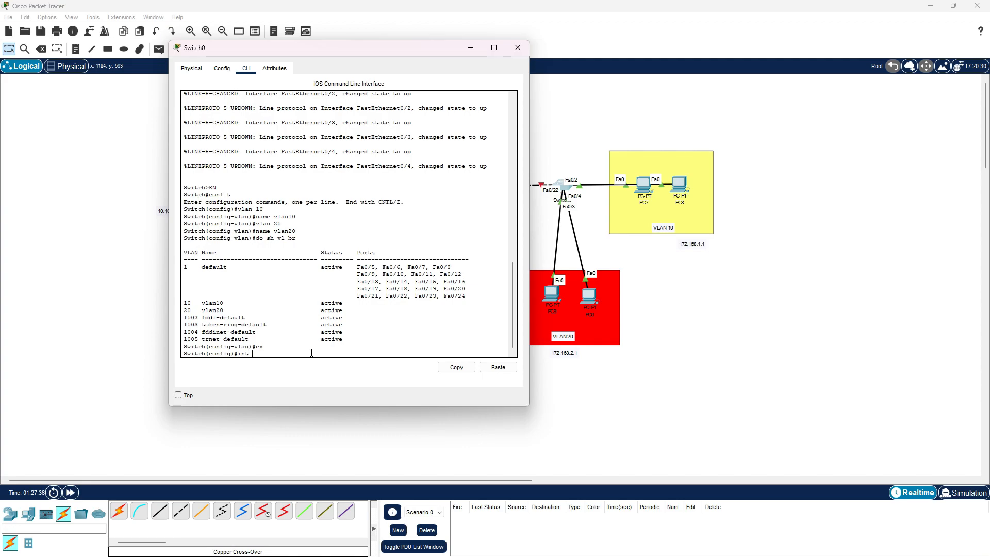
text(int era)
key(BackSpace)
text(ra fa0/1-2)
key(Return)
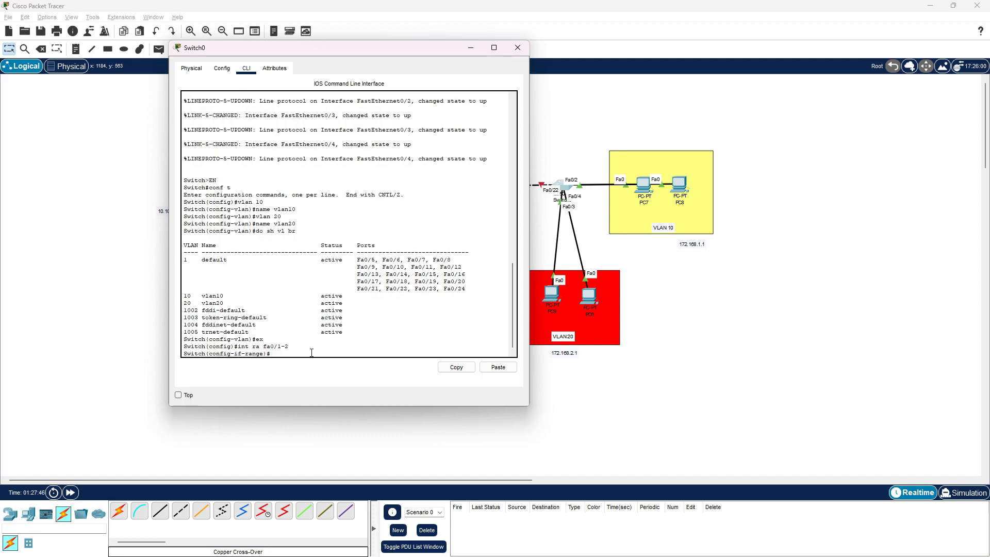
text(sw mo acc)
key(Return)
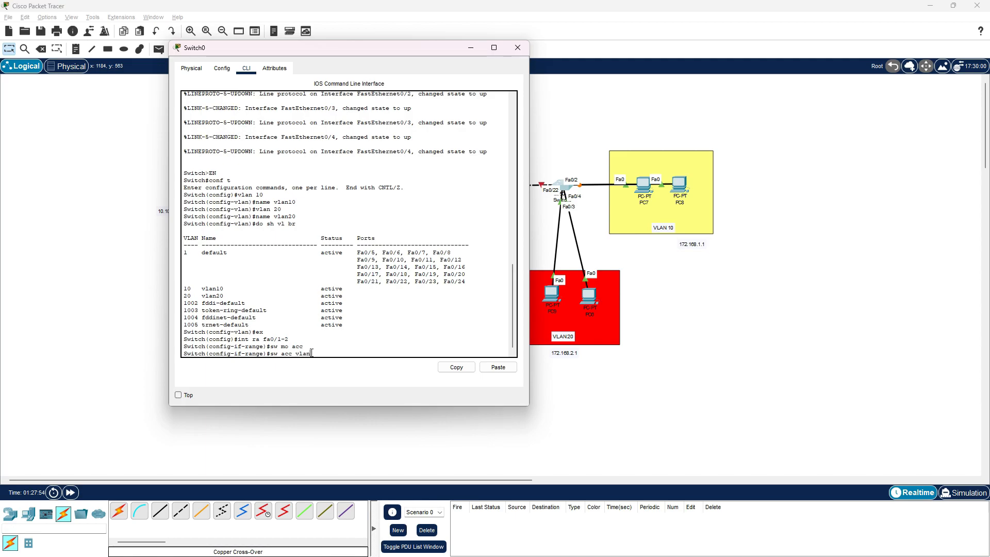
Assign the fa0/1-2 port range to access VLAN 10 and exit the range configuration
text(sw acc vlan10)
key(Return)
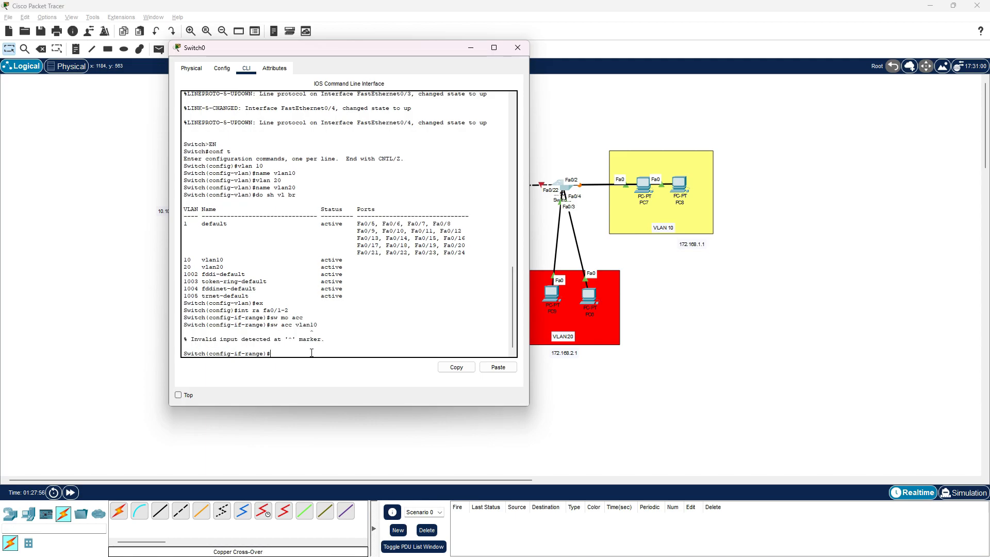
key(Up)
key(Return)
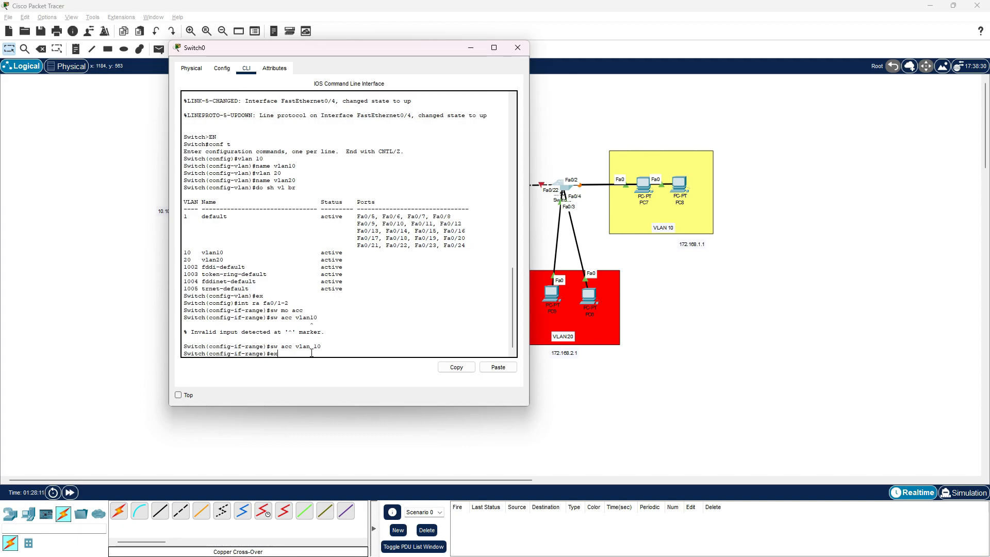
key(Return)
Set Switch0's interface range fa0/3-4 to access mode and assign it to VLAN 20
text(sw acc vlan10)
key(Up)
key(Up)
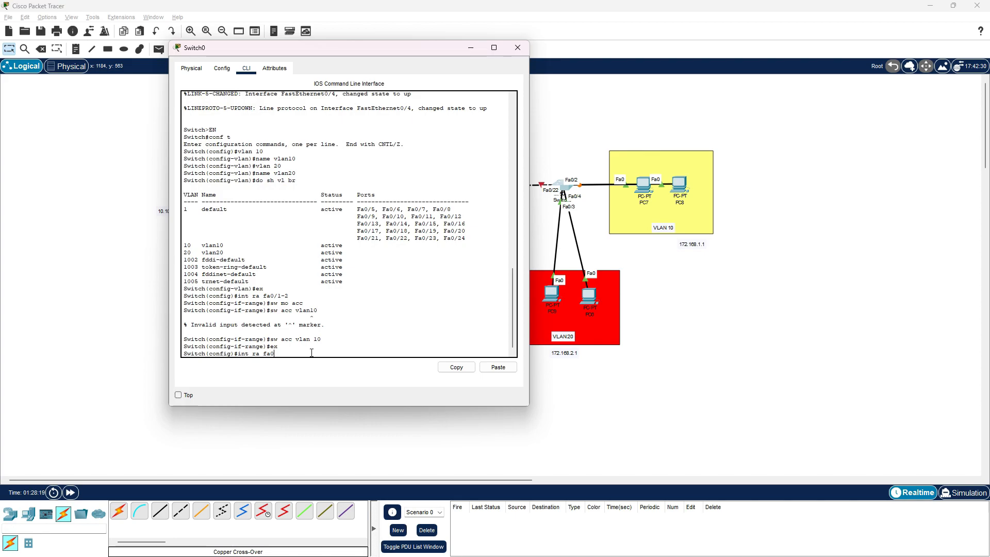
key(Return)
text(sw mo acc)
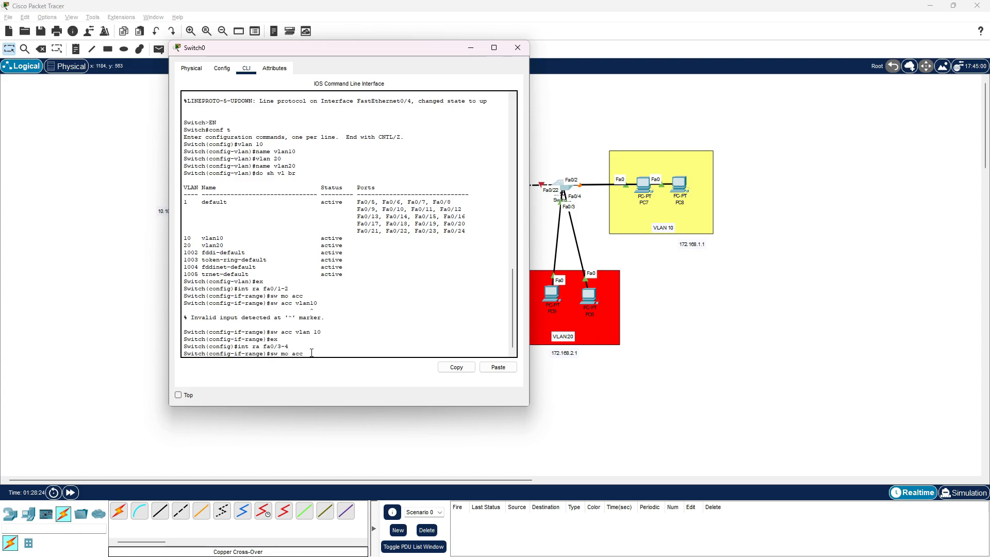
key(Return)
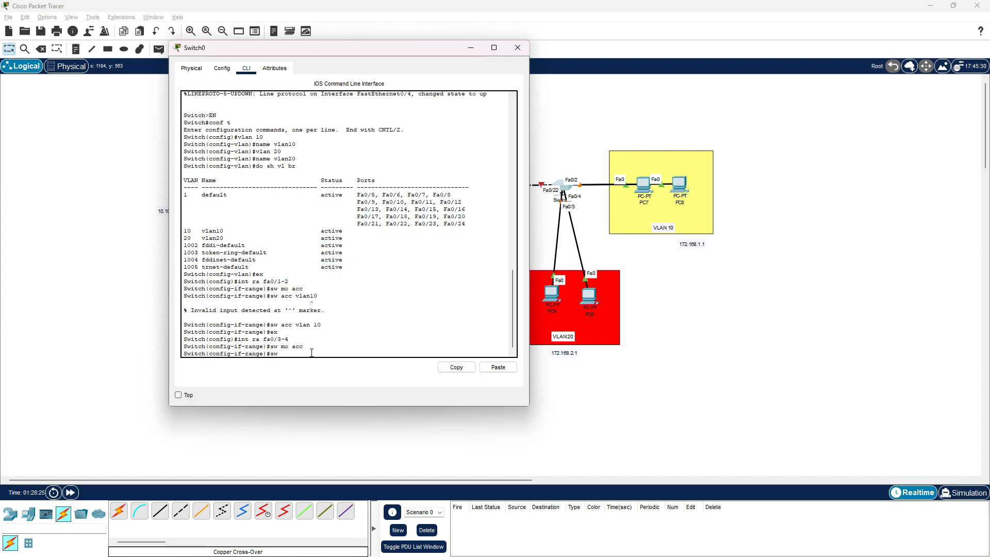
text(sw acc vlan 20)
key(Return)
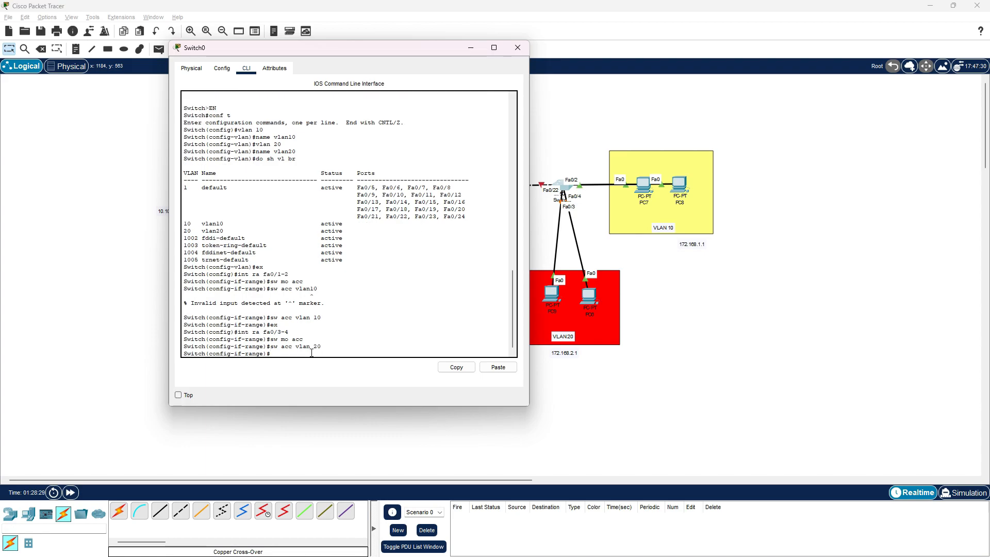
Redisplay Switch0's brief VLAN table and check the port assignments of vlan10 and vlan20
text(do sh vr br)
key(Return)
key(Up)
key(BackSpace)
text(l)
key(Return)
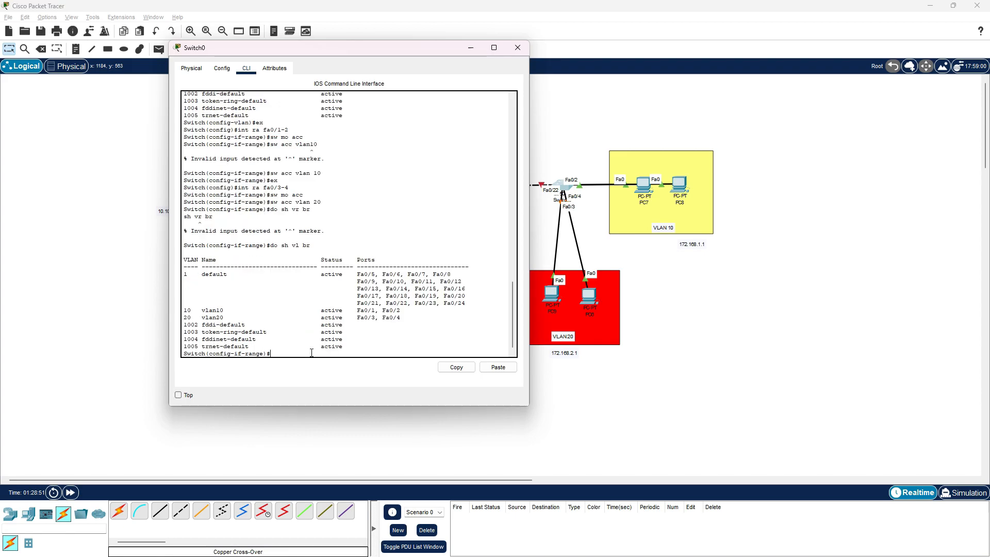
drag(366, 51, 254, 82)
drag(73, 341, 290, 344)
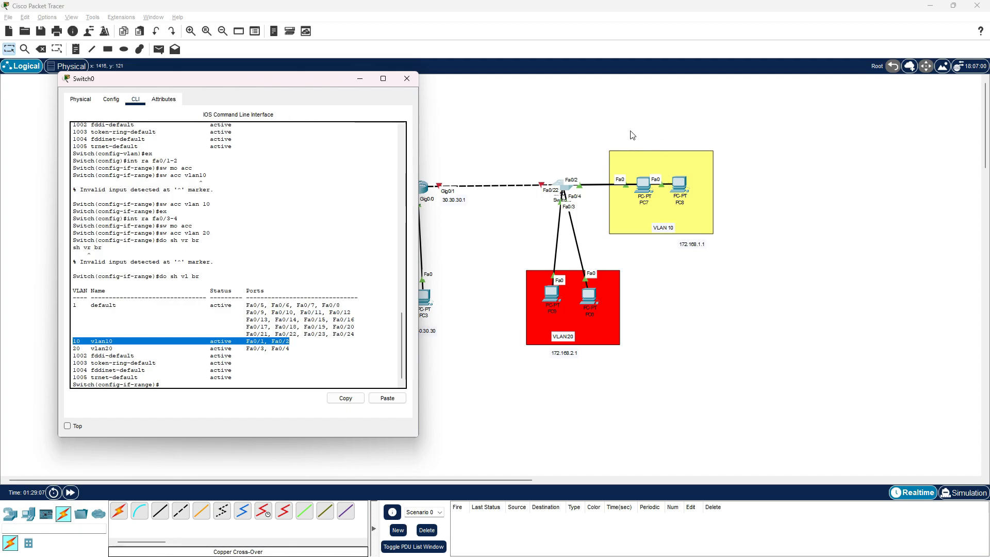
drag(75, 350, 267, 350)
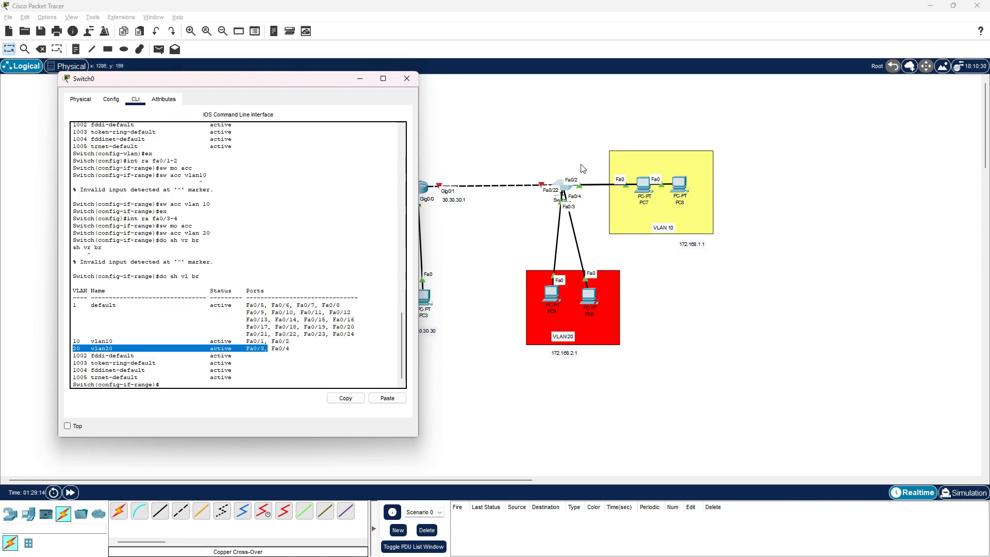
Exit the interface-range configuration mode on Switch0
click(187, 383)
text(ex)
key(Return)
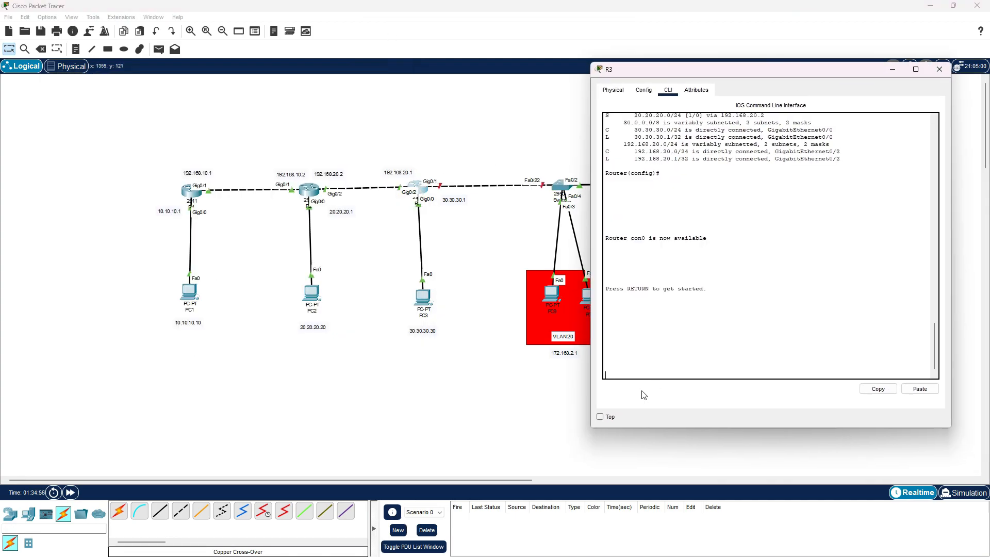
Start a session in router R3's command line and enter global configuration mode
click(654, 373)
key(Return)
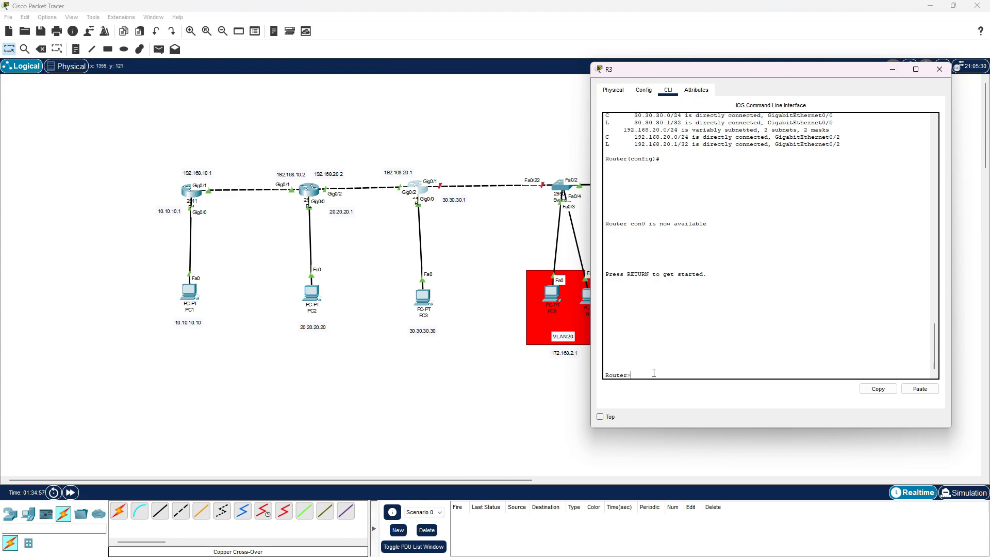
text(en)
key(Return)
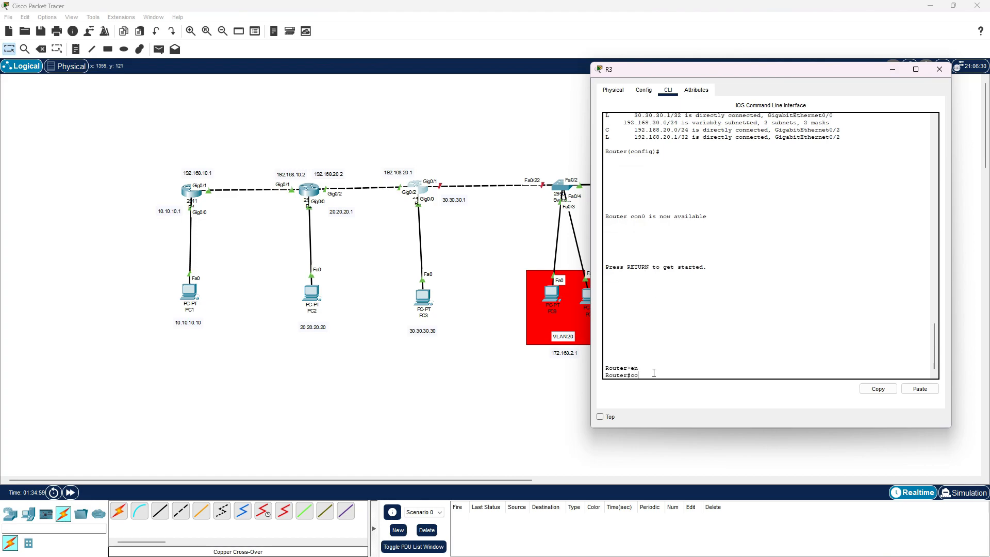
text(conf t)
key(Return)
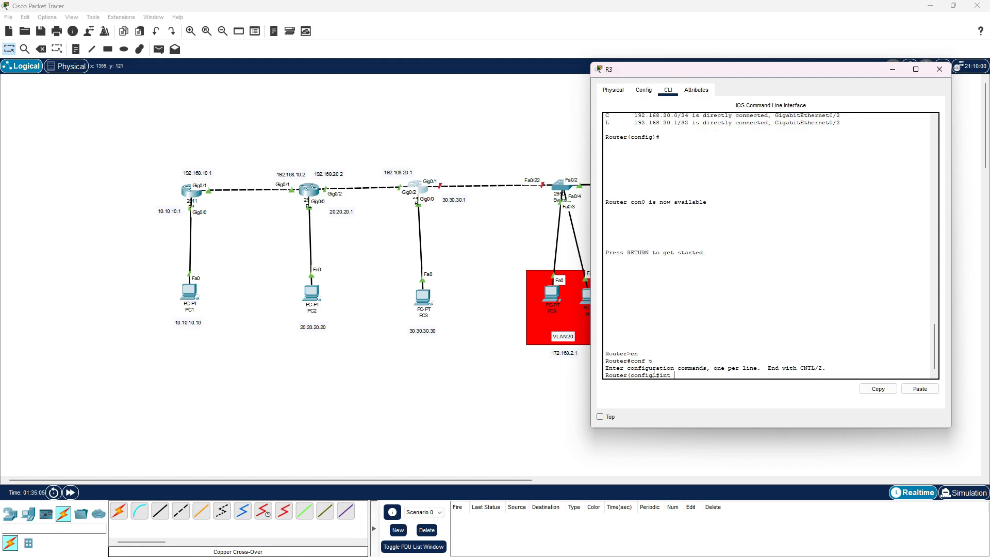
Enable R3's gig0/1 interface with no shutdown and return to global configuration mode
text(int gig0/1)
key(Return)
text(no sh)
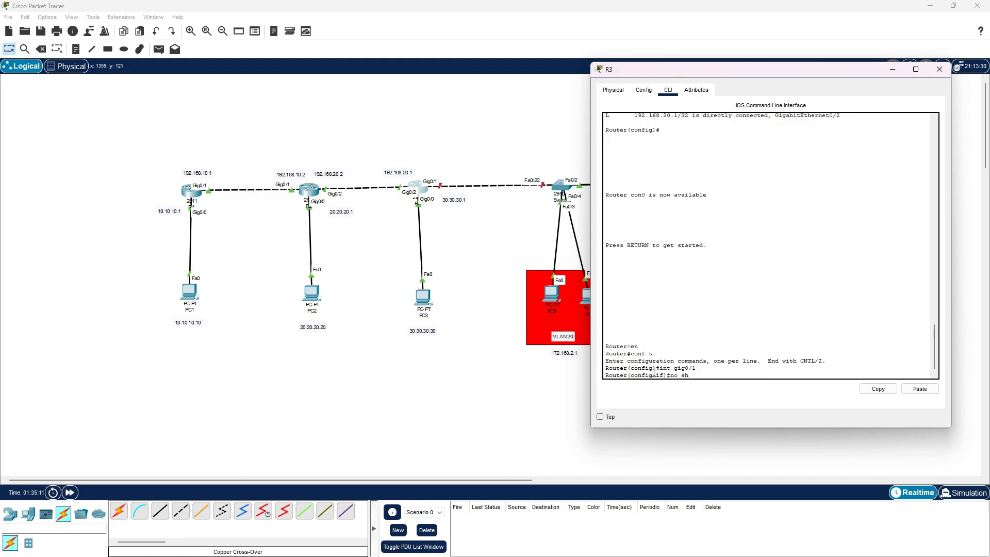
key(Return)
key(Return)
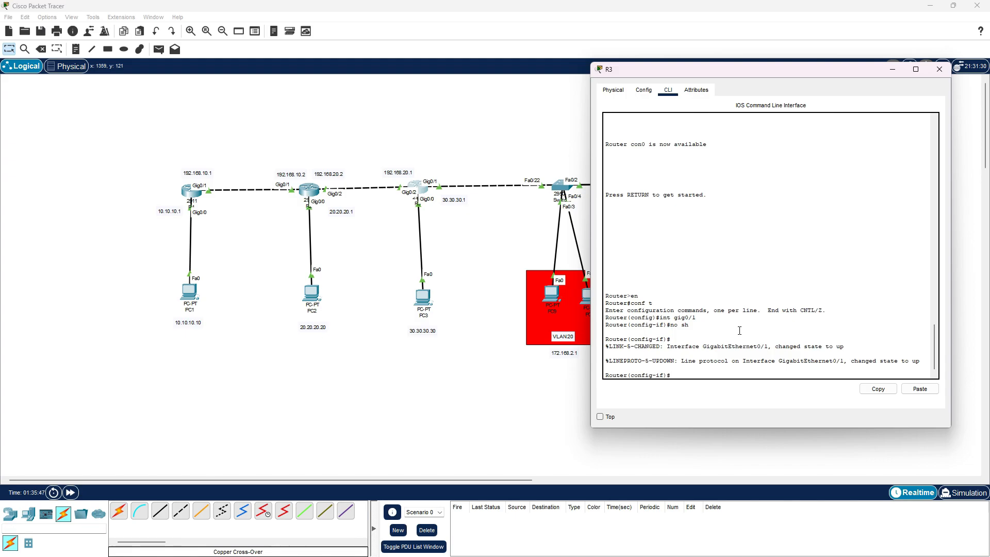
text(ex)
key(Return)
Create subinterface gig0/1.10 on R3 and enter its configuration mode
text(ig)#i)
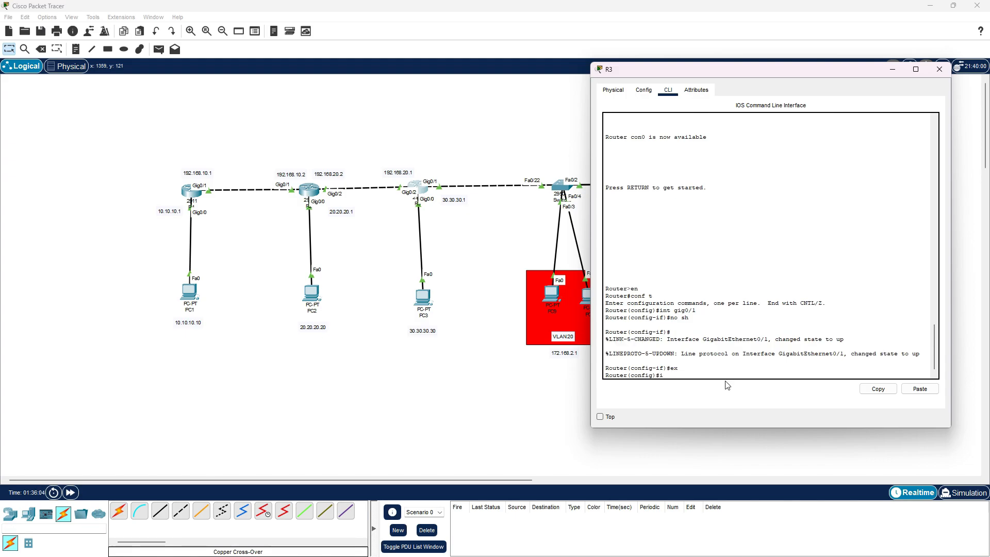
text(nt gig0/1.10)
drag(736, 70, 214, 79)
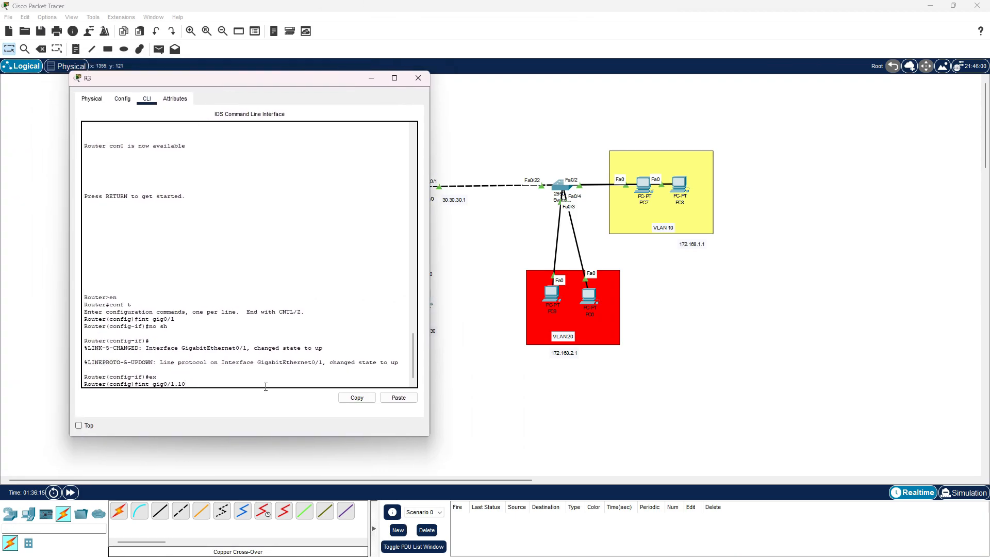
key(Return)
key(Return)
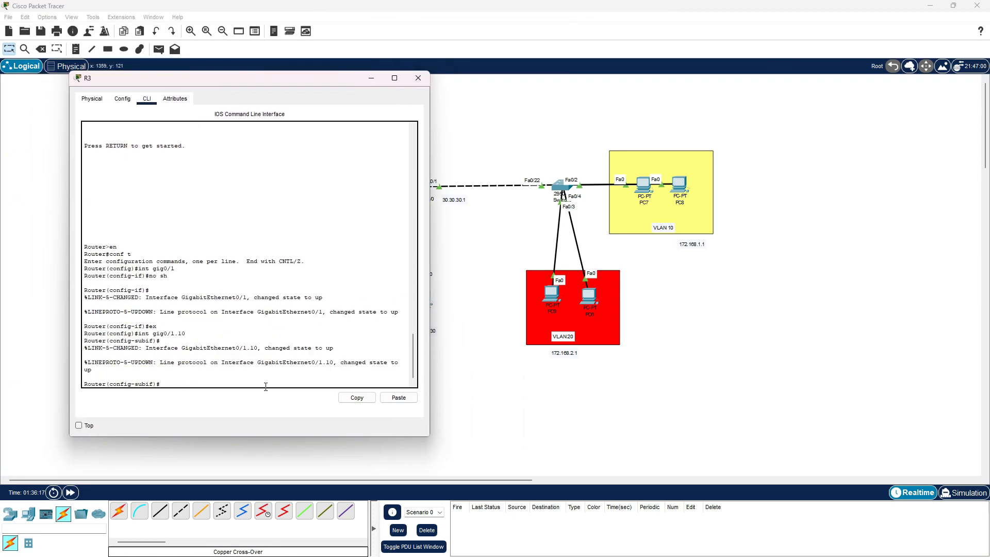
Set the encapsulation of R3's gig0/1.10 subinterface to dot1Q with VLAN 10
drag(308, 80, 281, 81)
text(encap)
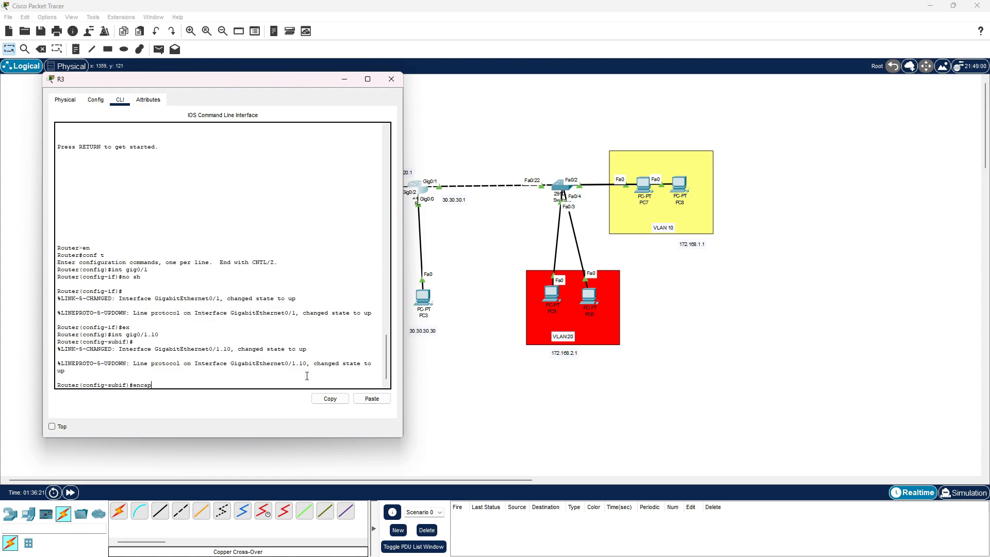
text(sulation dot1Q 10)
key(Return)
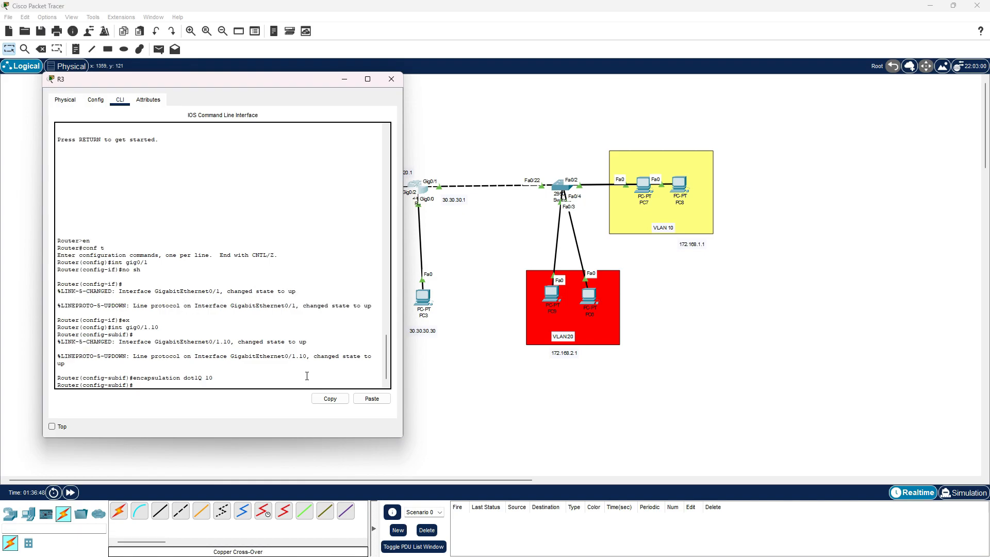
Assign IP address 172.168.1.1 with mask 255.255.255.0 to R3's gig0/1.10 subinterface
text(ip add 172.168.1.1 255.255.255.0)
mouse_move(199, 386)
mouse_down()
mouse_move(160, 393)
mouse_move(200, 383)
mouse_up()
click(159, 386)
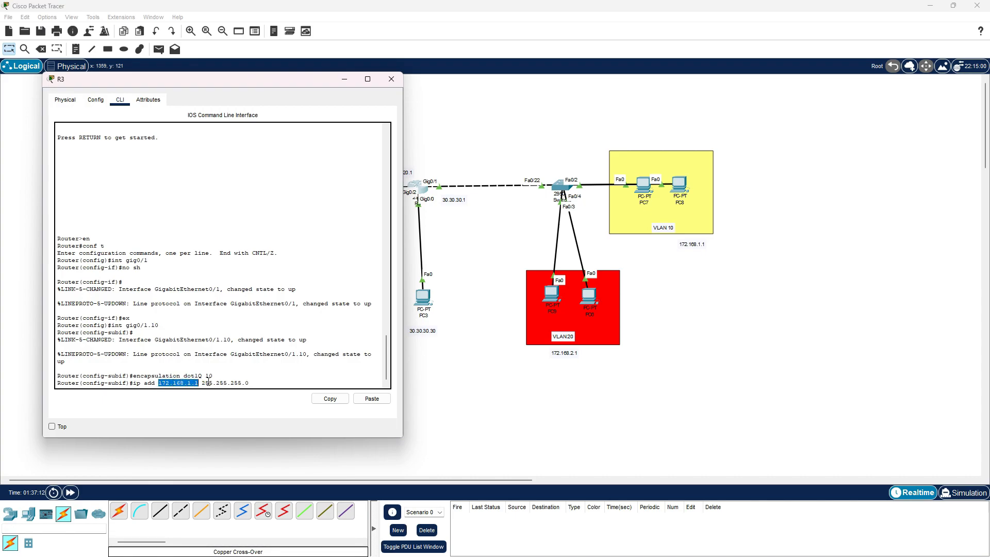
click(261, 383)
key(Return)
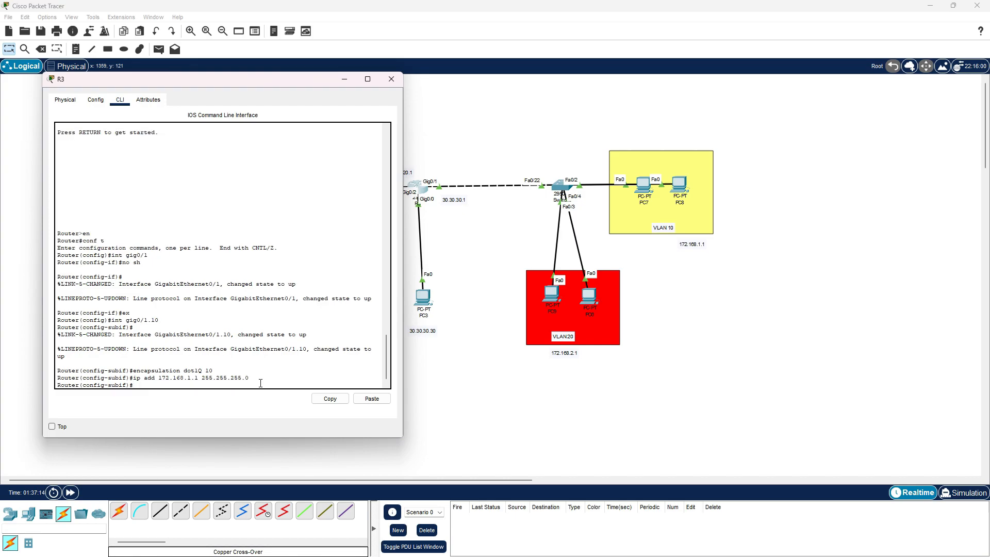
Leave the gig0/1.10 subinterface and create subinterface gig0/1.20 on R3
text(ex)
key(Return)
key(Up)
key(Up)
key(Up)
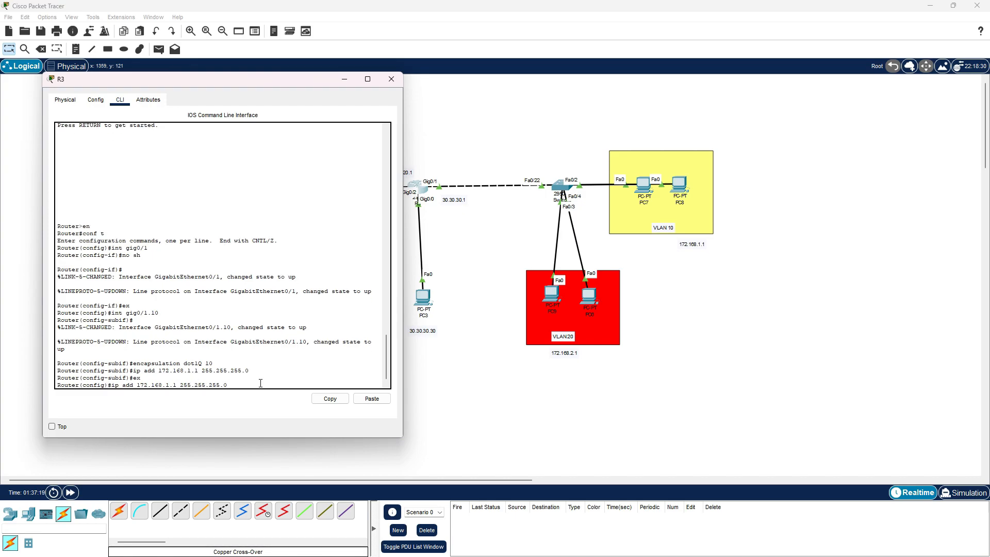
key(Up)
key(BackSpace)
key(BackSpace)
text(20)
key(Return)
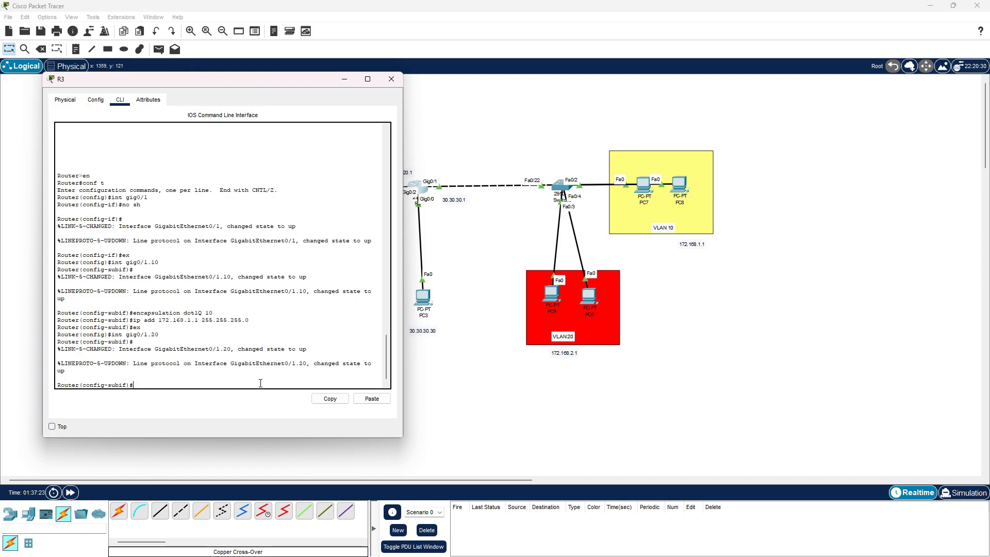
Set the encapsulation of R3's gig0/1.20 subinterface to dot1Q with VLAN 20
key(Up)
key(Up)
key(Up)
key(Up)
key(Up)
key(Down)
key(BackSpace)
key(BackSpace)
text(2)
key(Return)
Assign IP address 172.168.2.1 with mask 255.255.255.0 to R3's gig0/1.20 subinterface, then exit and close the router
text(ip add)
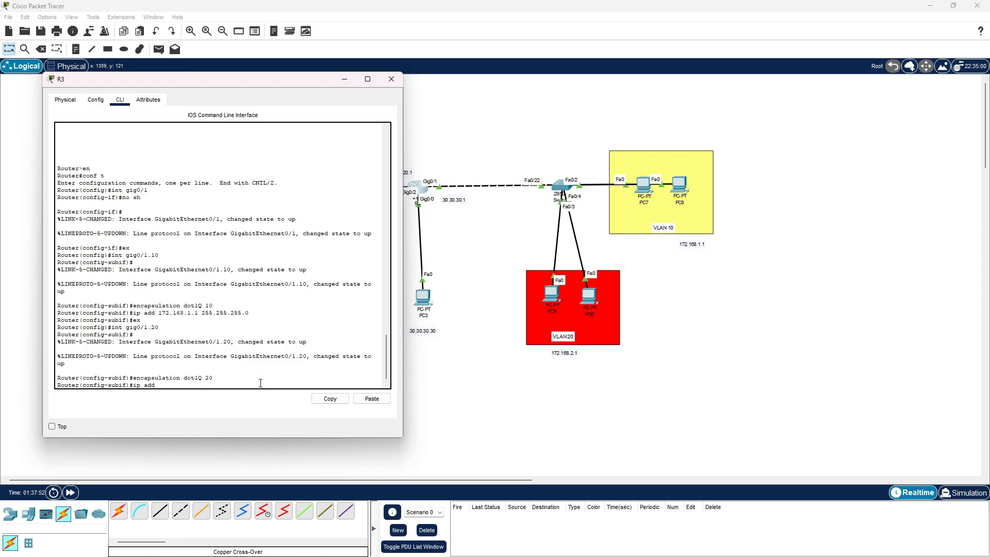
text( 172.168.2.1 255/.255.255.0)
drag(158, 387, 198, 386)
click(344, 377)
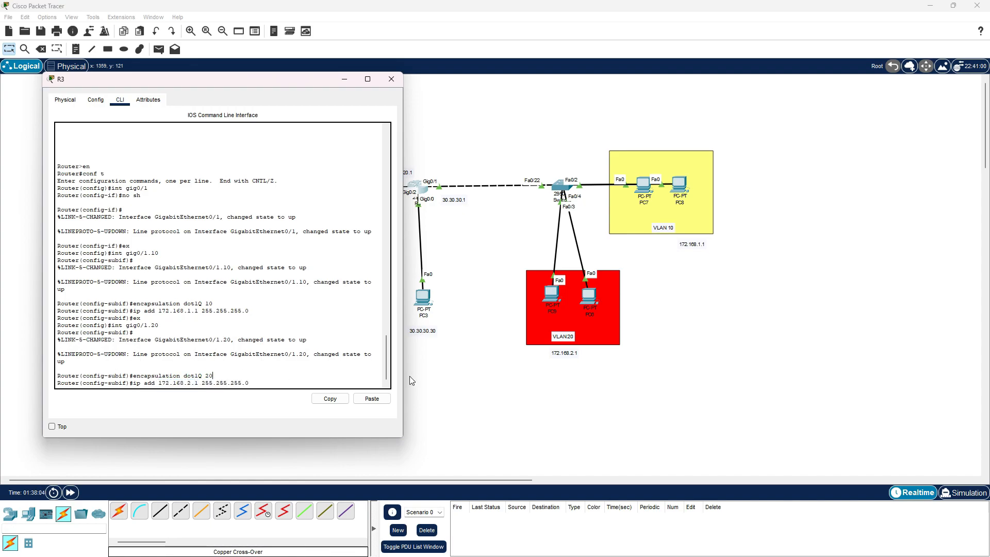
key(Return)
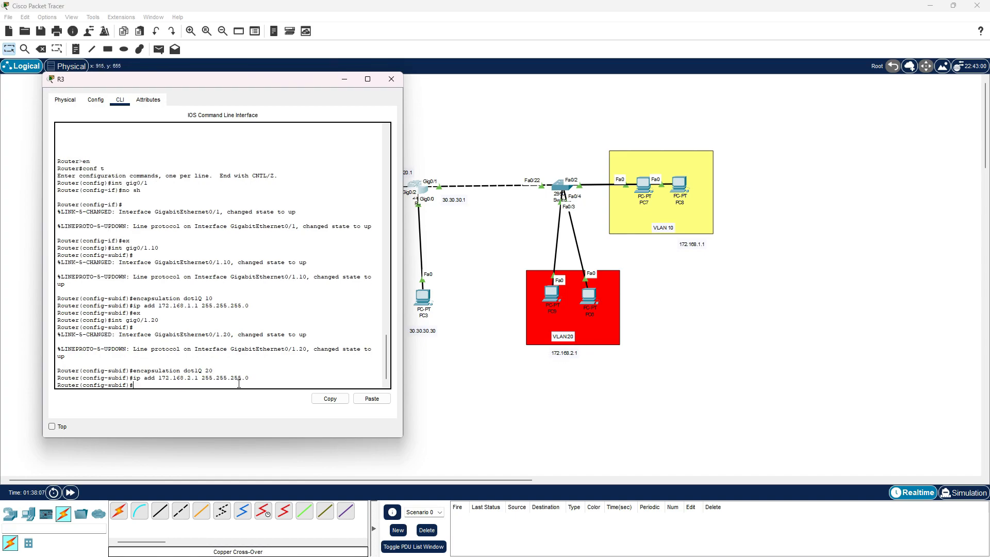
text(ex)
key(Return)
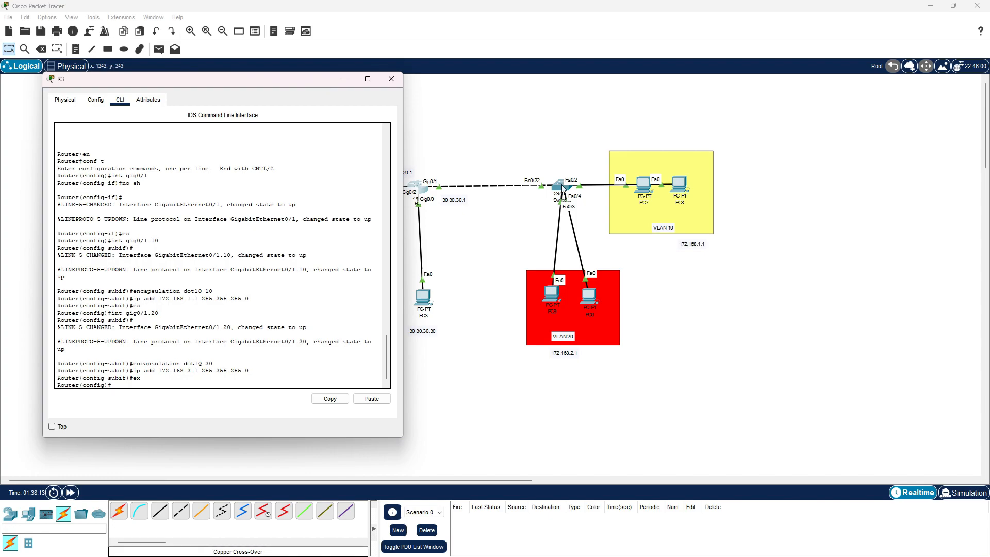
click(392, 79)
Open Switch0's command line and exit from interface configuration to global configuration mode
click(561, 187)
drag(491, 134, 226, 66)
key(Return)
key(Return)
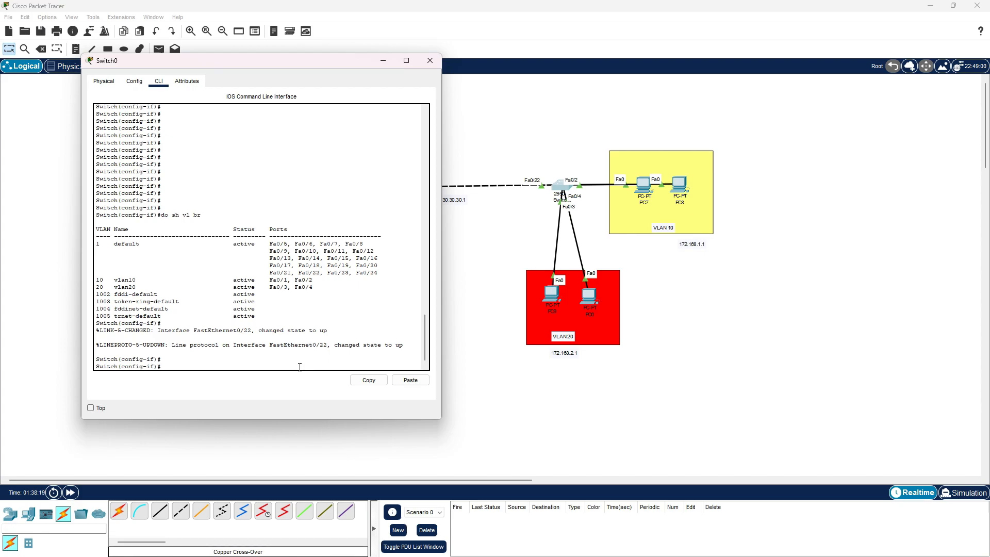
text(ex)
key(Return)
Set Switch0's uplink interface fa0/22 to trunk mode
text(int fa0/22)
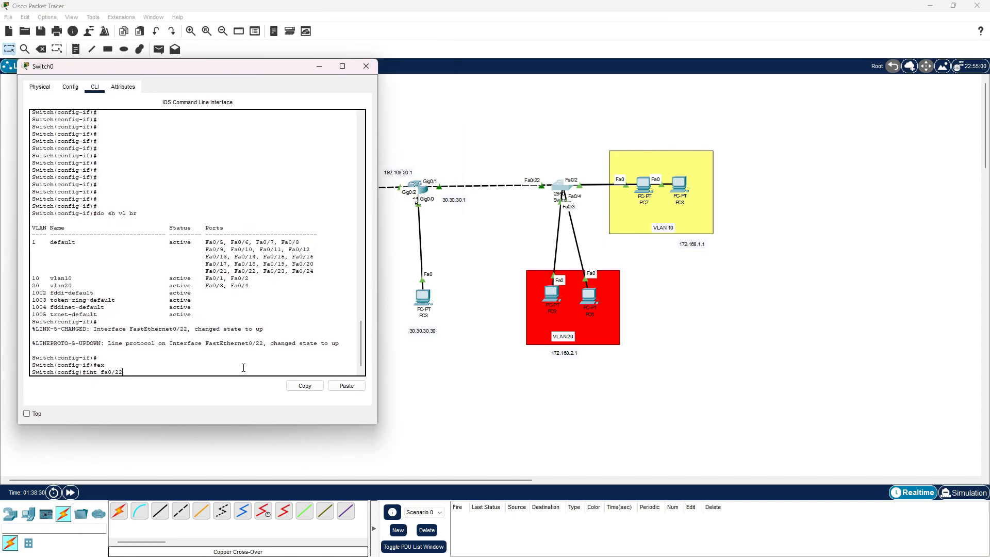
key(Return)
text(sw)
text(mo)
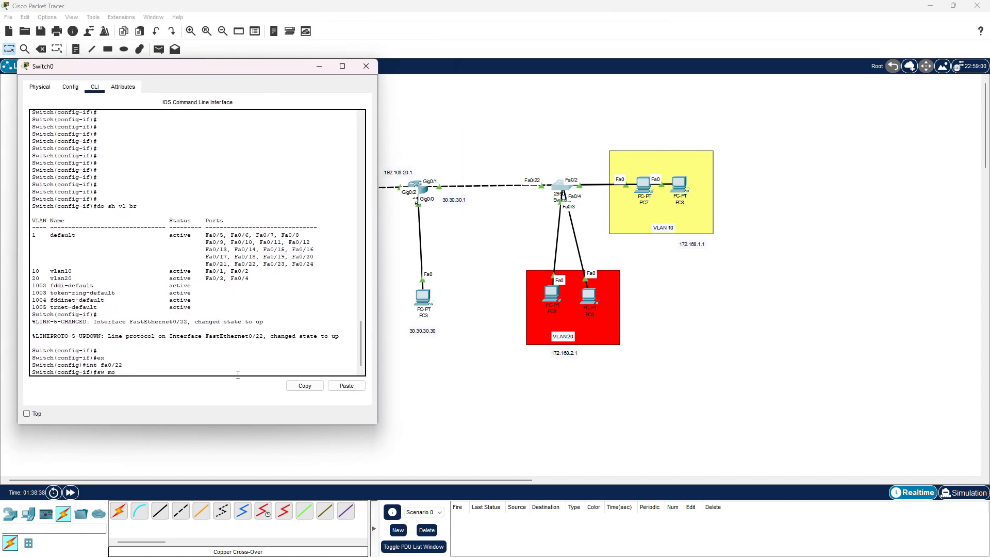
text( tr)
key(Return)
Allow VLANs 10-20 on Switch0's fa0/22 trunk, then exit the interface and close the switch
text(sw)
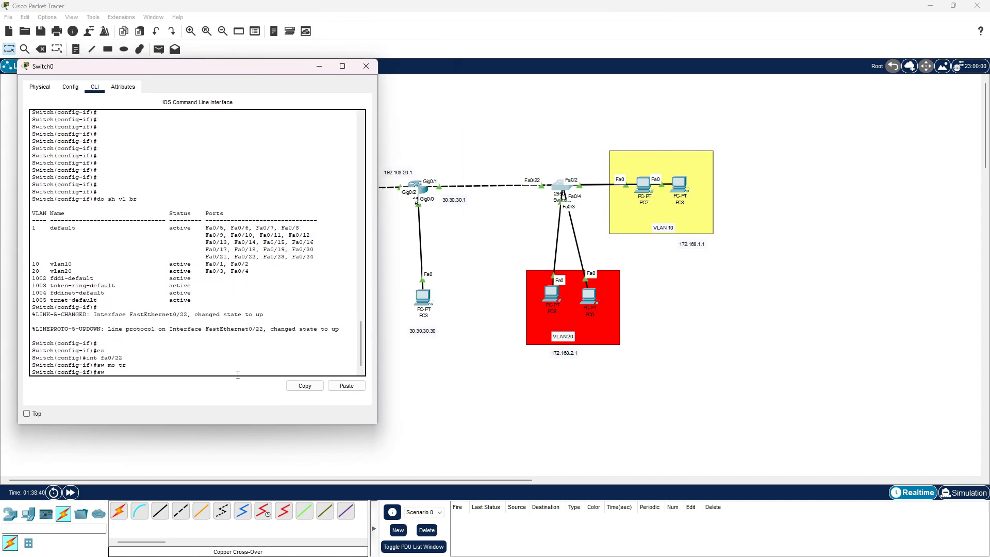
text( tr allowed vlan 10-20)
key(Left)
key(Return)
text(ex)
key(Return)
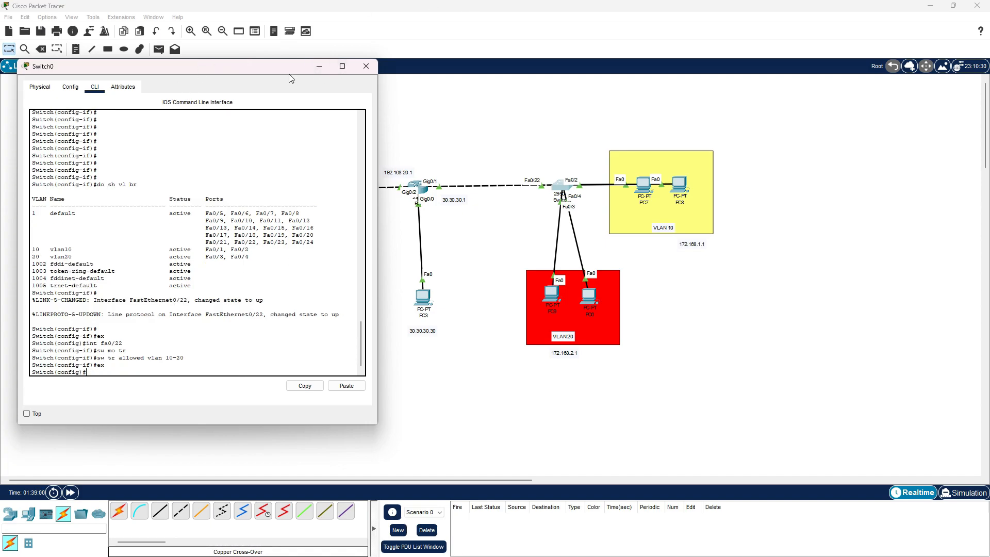
click(366, 66)
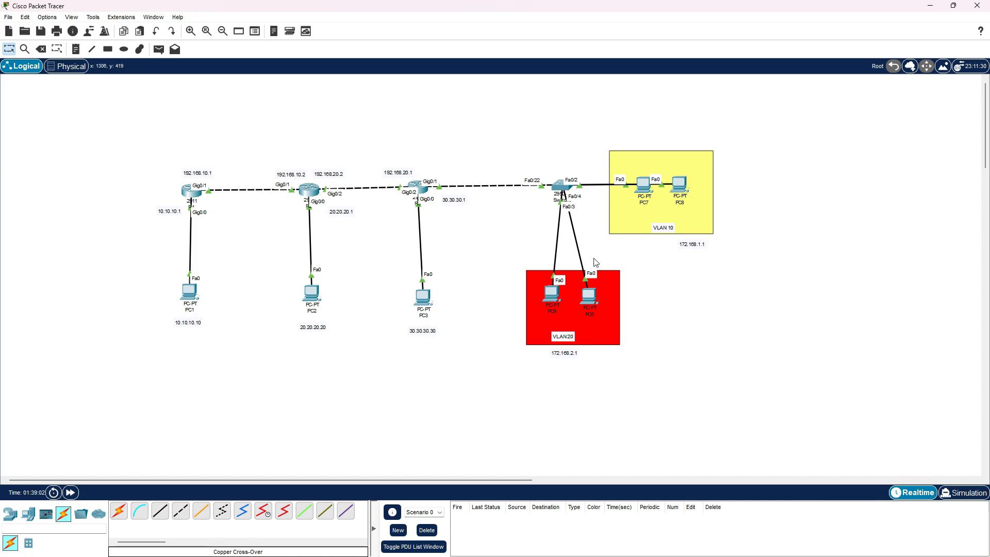
Open PC7's IP configuration and set its static IPv4 address to 172.168.1.2
click(644, 185)
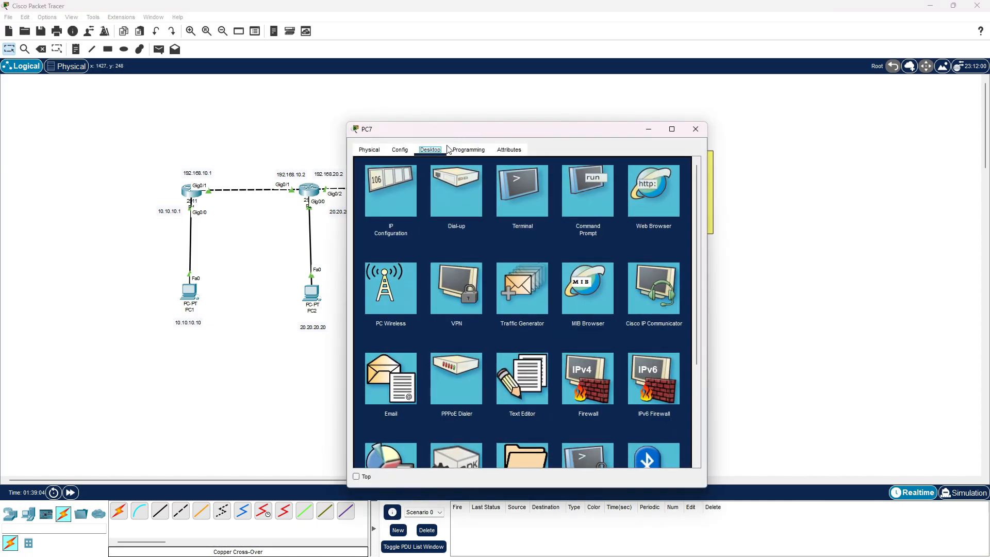
click(400, 177)
drag(534, 129, 289, 66)
click(309, 159)
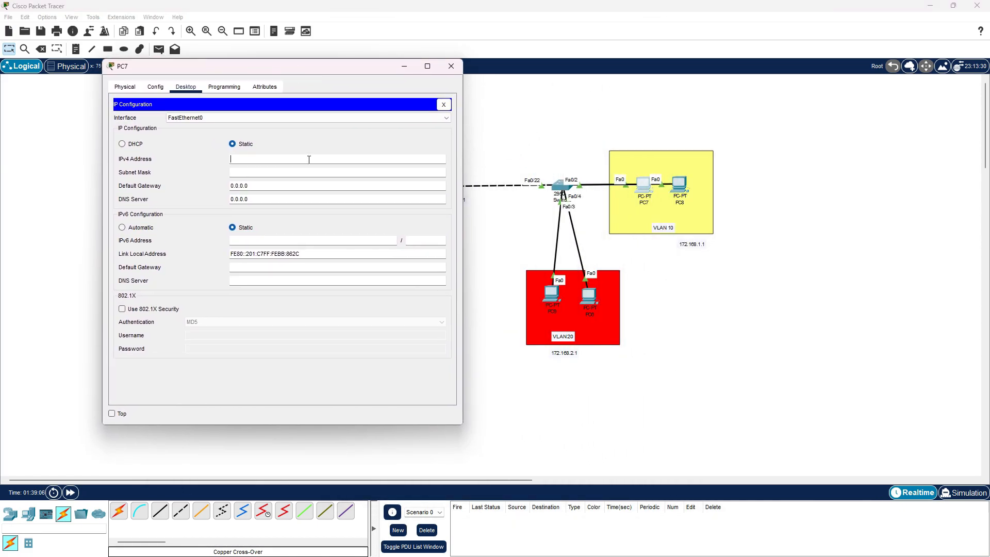
text(172.168.1.2)
Set PC7's subnet mask to 255.255.255.0 and its default gateway to 172.168.1.1
key(Tab)
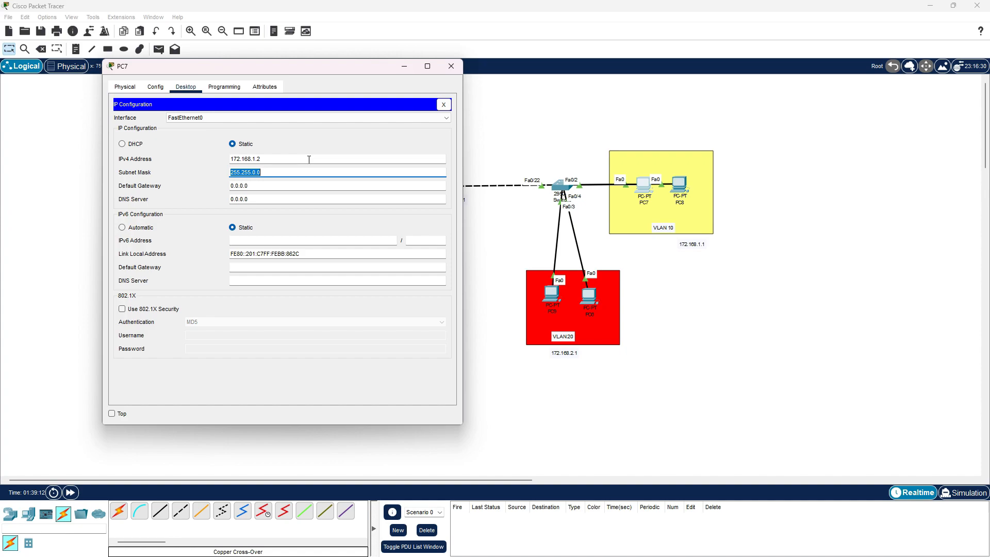
click(302, 171)
text(255.255)
key(BackSpace)
key(BackSpace)
key(BackSpace)
key(Tab)
text(172.168)
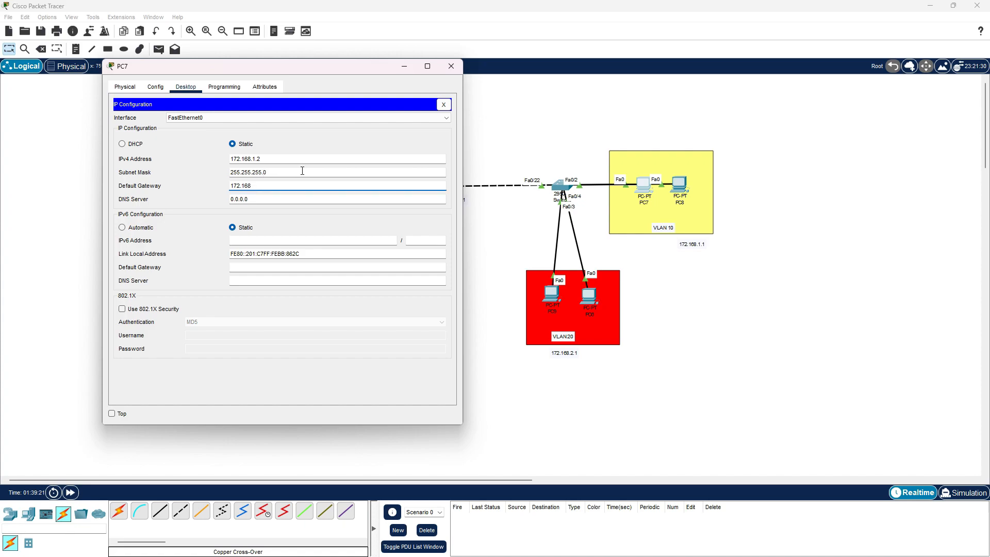
text(.1.1)
click(329, 146)
Open PC8's IP configuration and set its static IPv4 address to 172.168.1.3
click(678, 186)
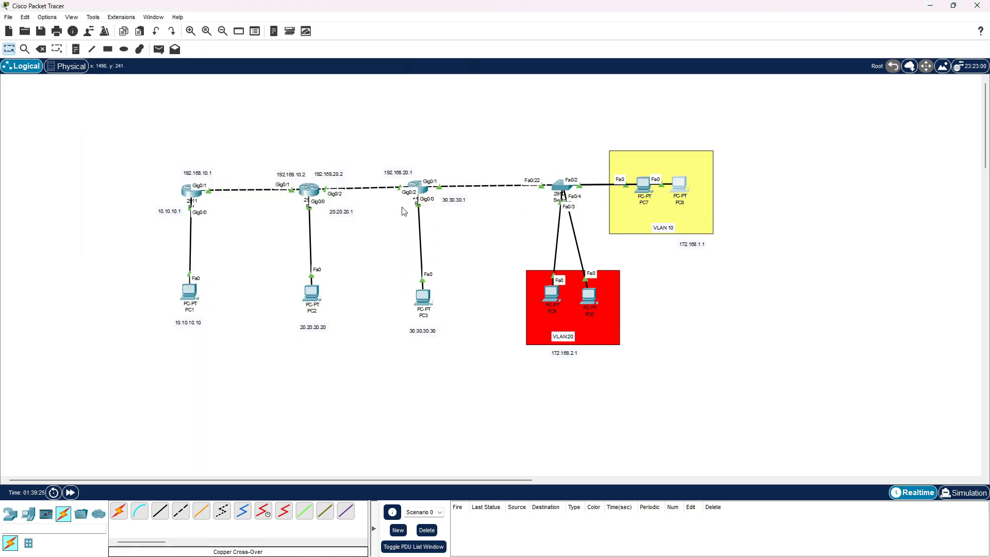
click(430, 150)
click(404, 199)
drag(503, 130, 274, 85)
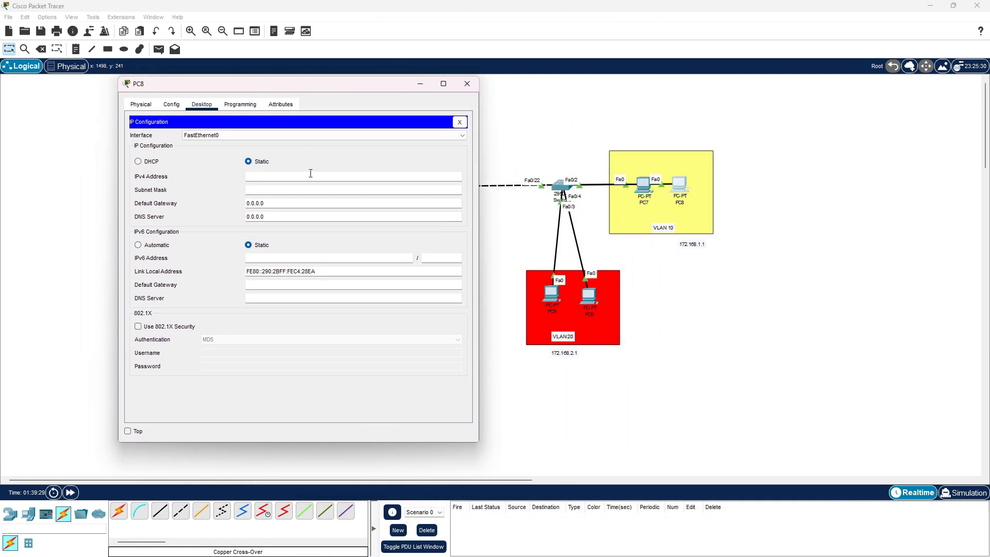
click(310, 173)
text(172.1)
text(1.3)
Set PC8's subnet mask to 255.255.255.0 and its default gateway to 172.168.1.1, then close PC8
key(Tab)
key(BackSpace)
key(BackSpace)
text(255.255.255.0)
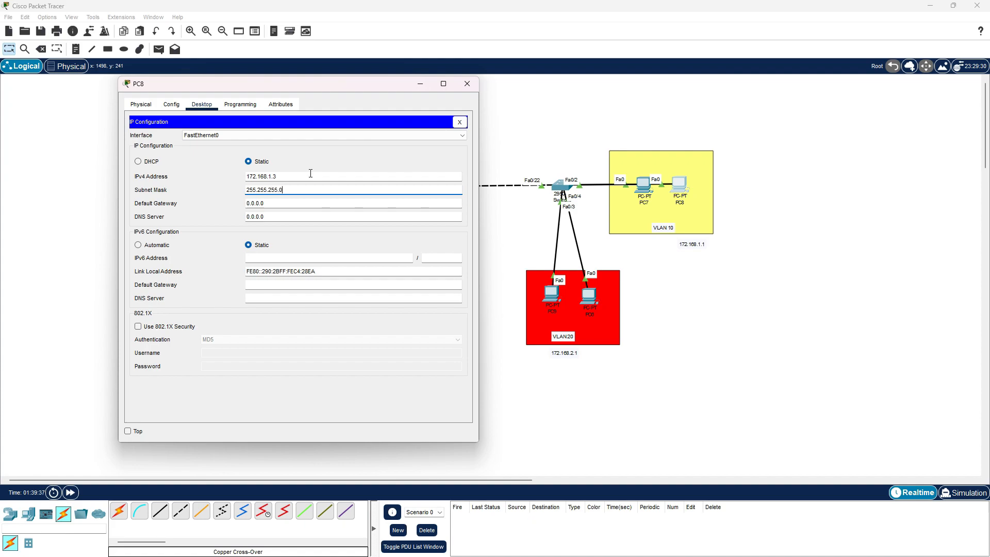
key(Tab)
text(172)
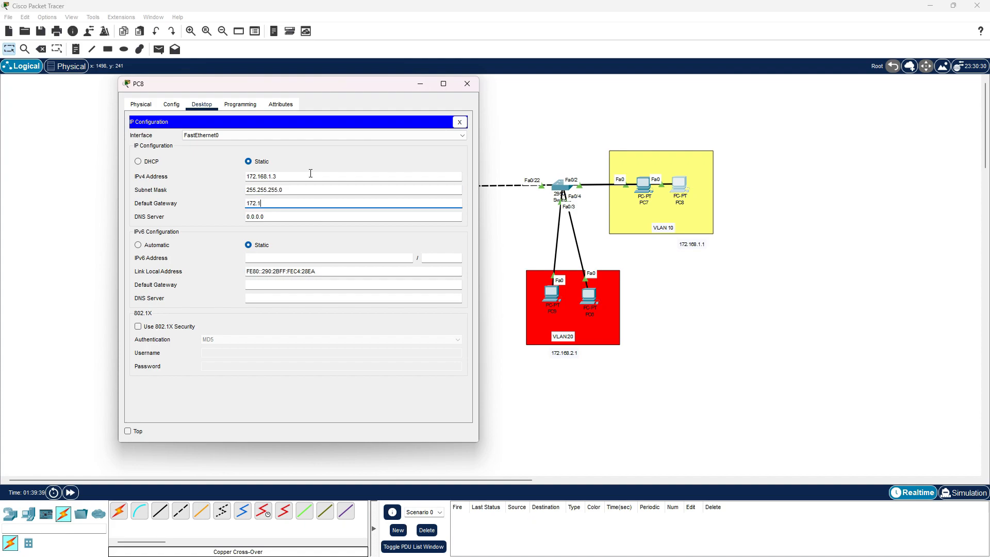
text(.168.1.1)
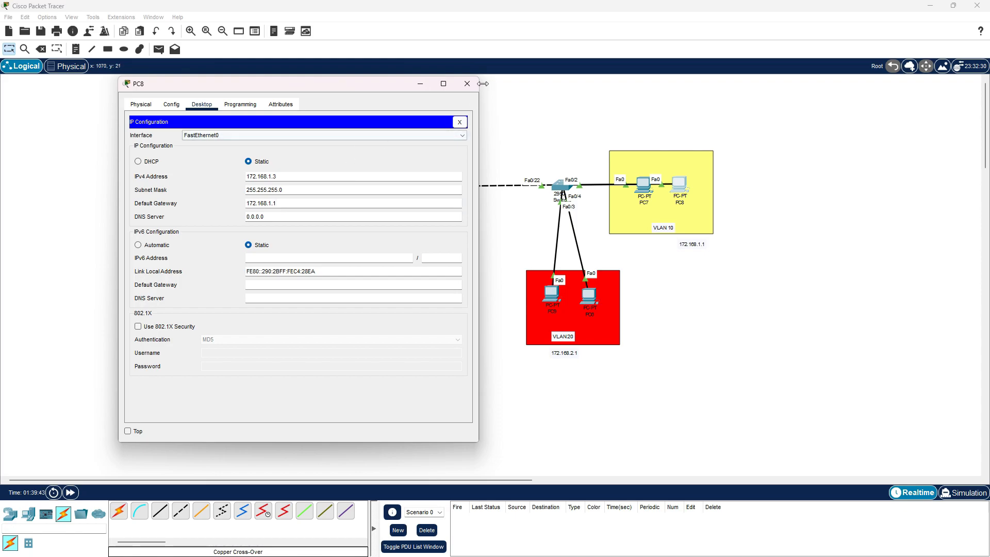
click(468, 83)
Open PC9's IP configuration and set its static IPv4 address to 172.168.2.2
click(548, 295)
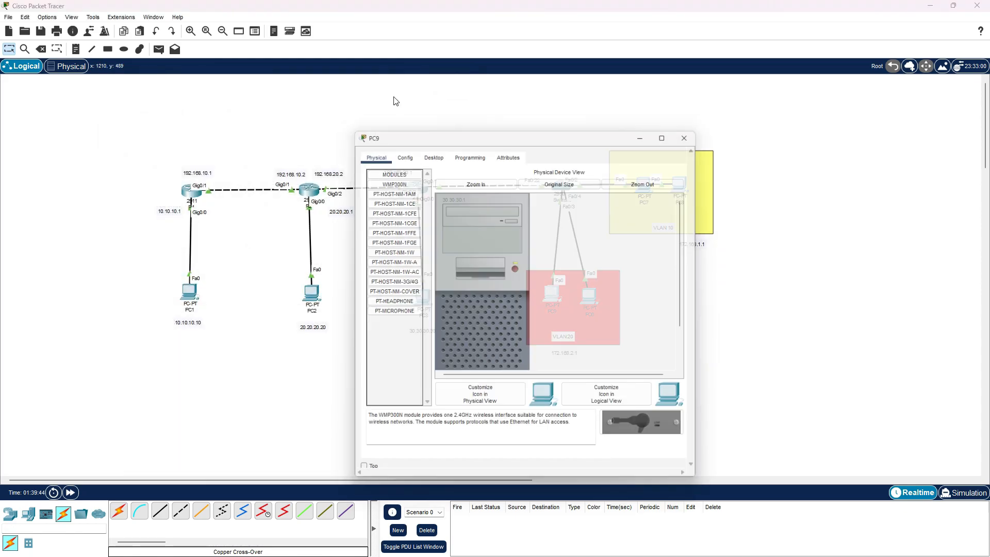
drag(470, 125, 212, 86)
click(169, 106)
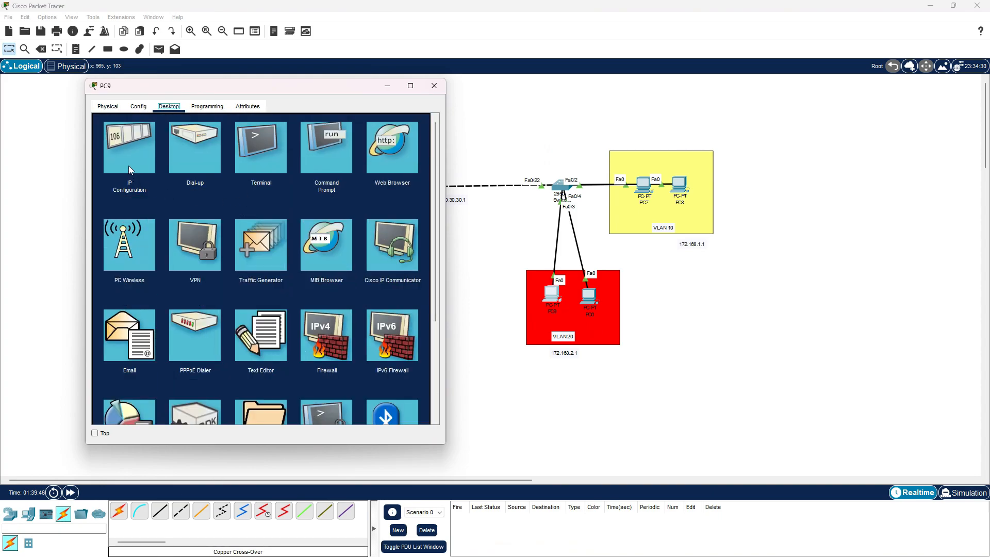
click(130, 155)
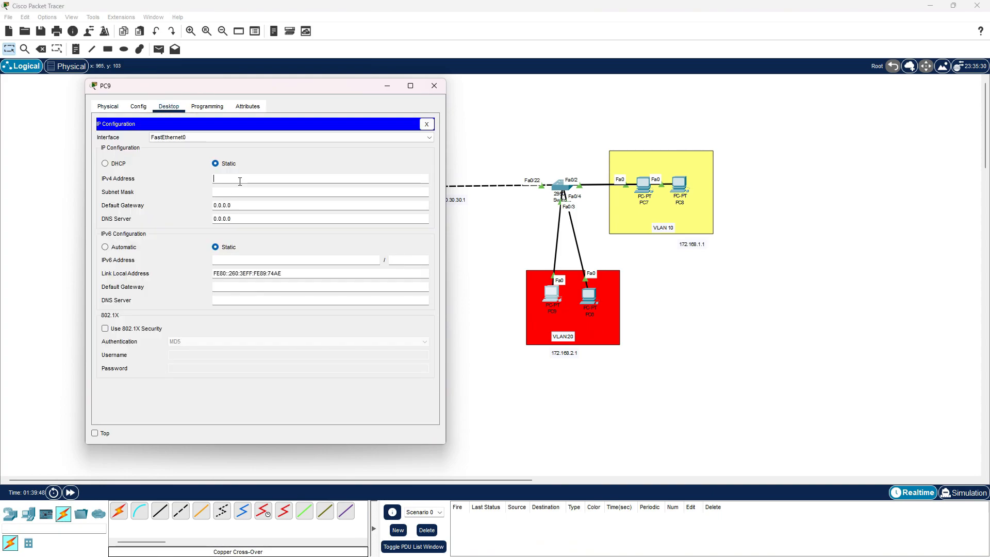
text(172.168.2.2)
Set PC9's subnet mask to 255.255.255.0 and its default gateway to 172.168.2.1
key(Tab)
text(255.255.255.0)
key(Tab)
text(172.16)
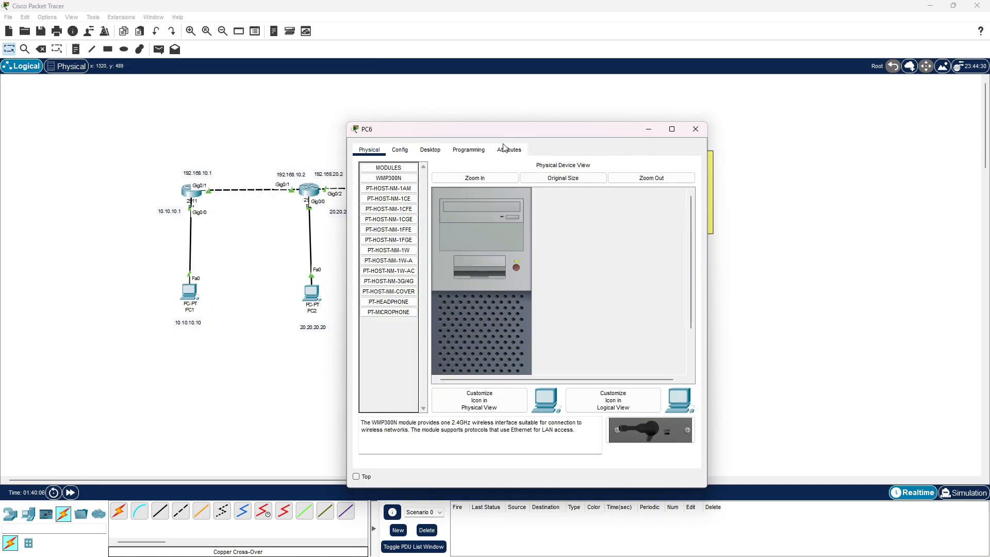
Open PC6's IP configuration and set its static IPv4 address to 172.168.2.3
click(432, 151)
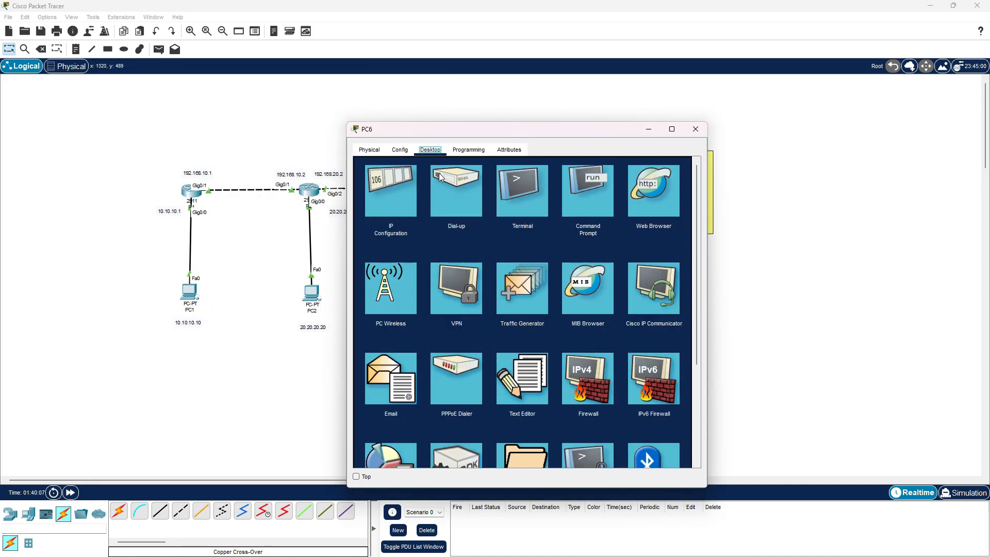
click(387, 183)
click(512, 224)
drag(542, 128, 268, 81)
text(172.168.2.)
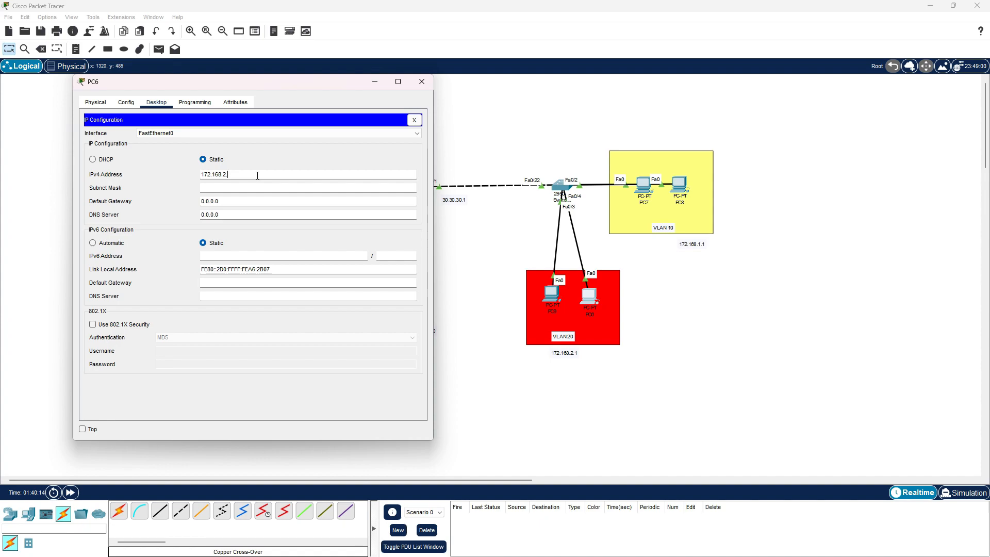
text(3)
Set PC6's subnet mask to 255.255.255.0 and its default gateway to 172.168.2.1, then close PC6
key(Tab)
text(255.255.255.0)
key(Tab)
text(1)
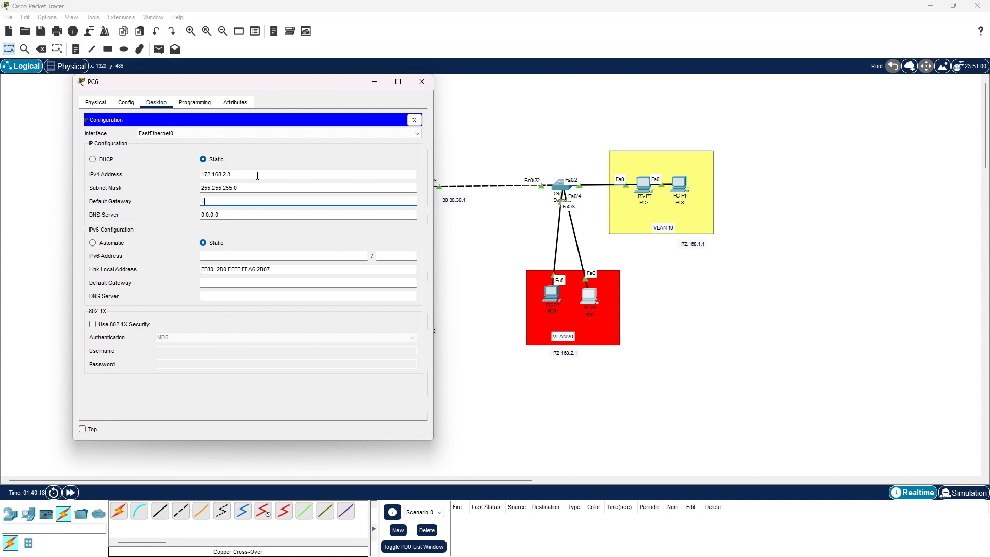
text(72.168.2.1)
click(422, 81)
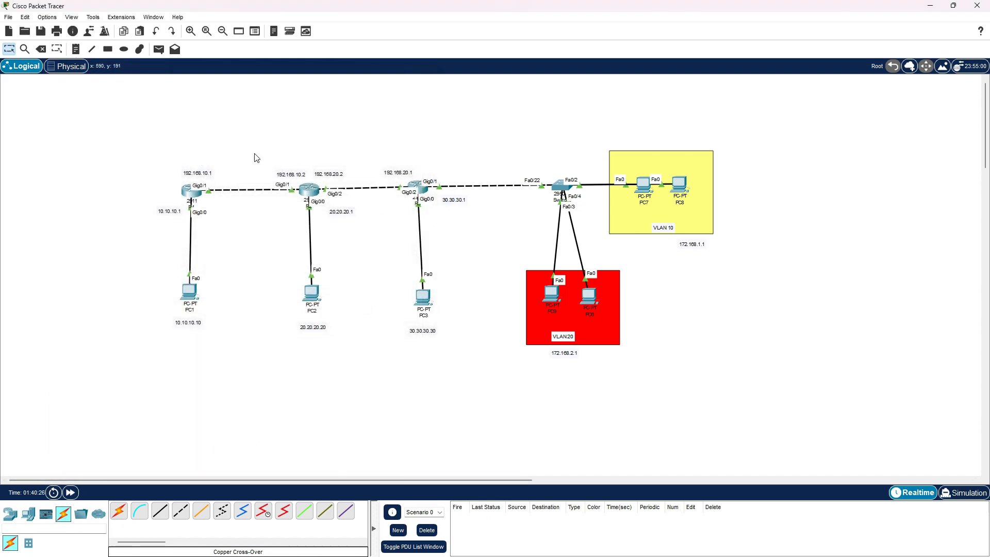
Test inter-VLAN connectivity by sending simple PDUs from PC6 to PC8 and from PC7 to PC9
click(159, 49)
click(590, 296)
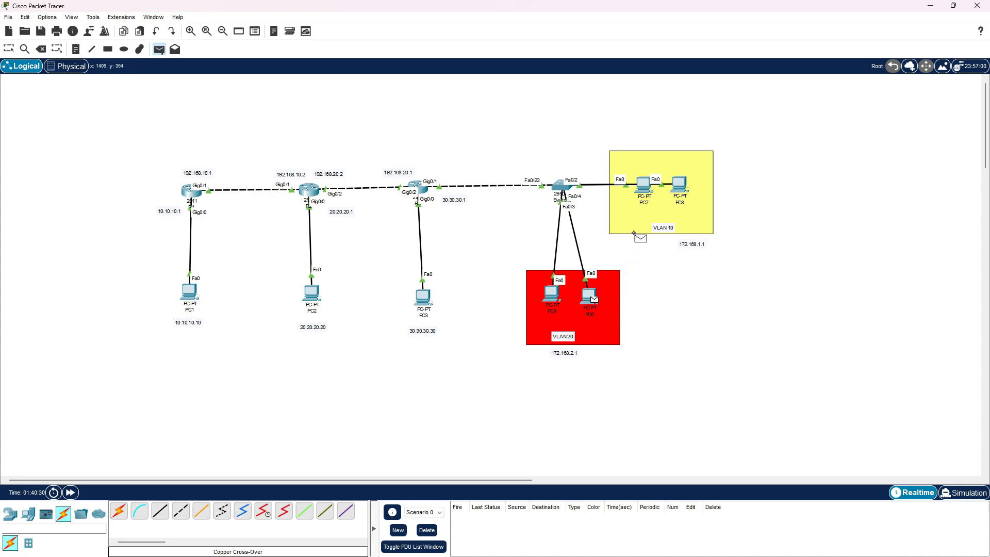
click(684, 189)
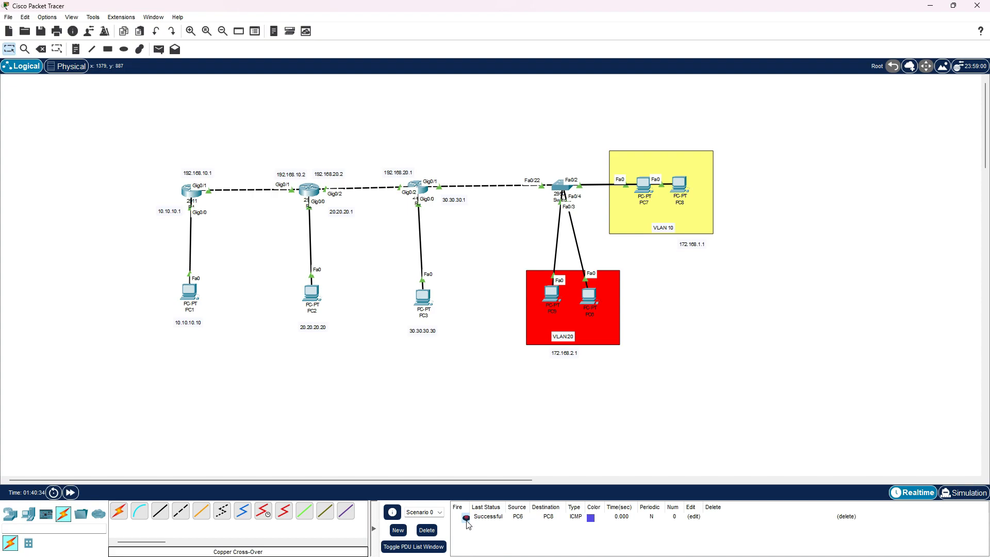
click(158, 49)
click(643, 186)
click(556, 297)
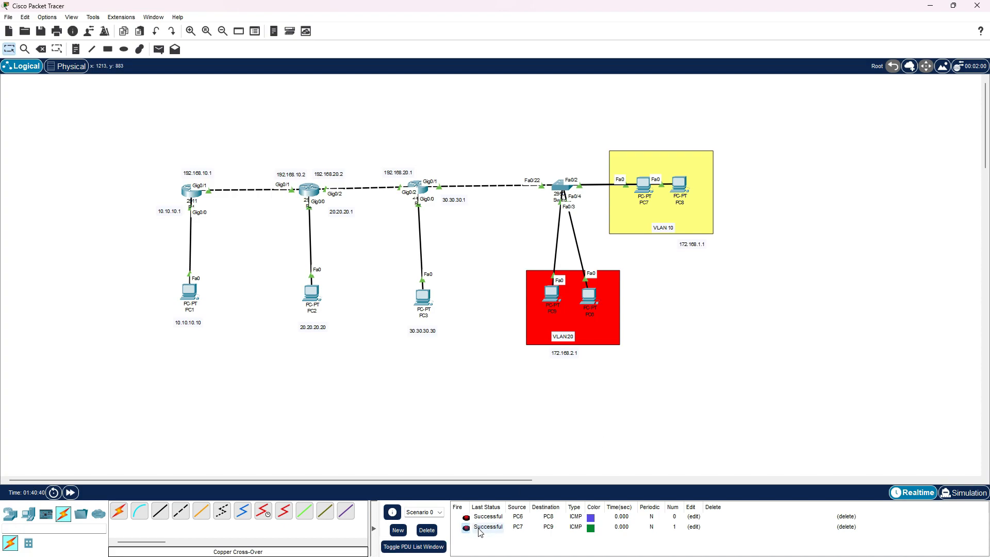
Send simple PDUs from PC9 to PC3 and from PC7 to PC3, then clear the PDU list
click(159, 49)
click(555, 295)
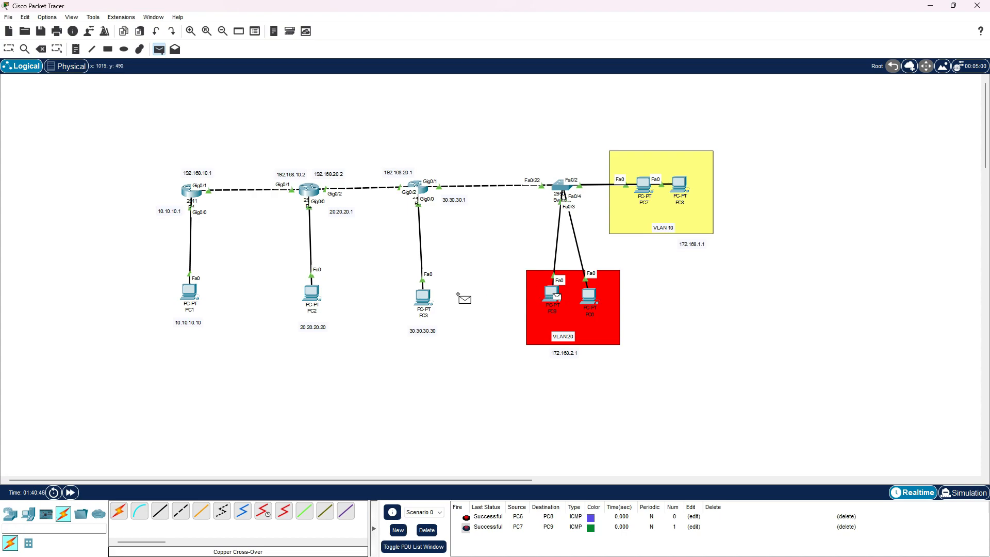
click(424, 298)
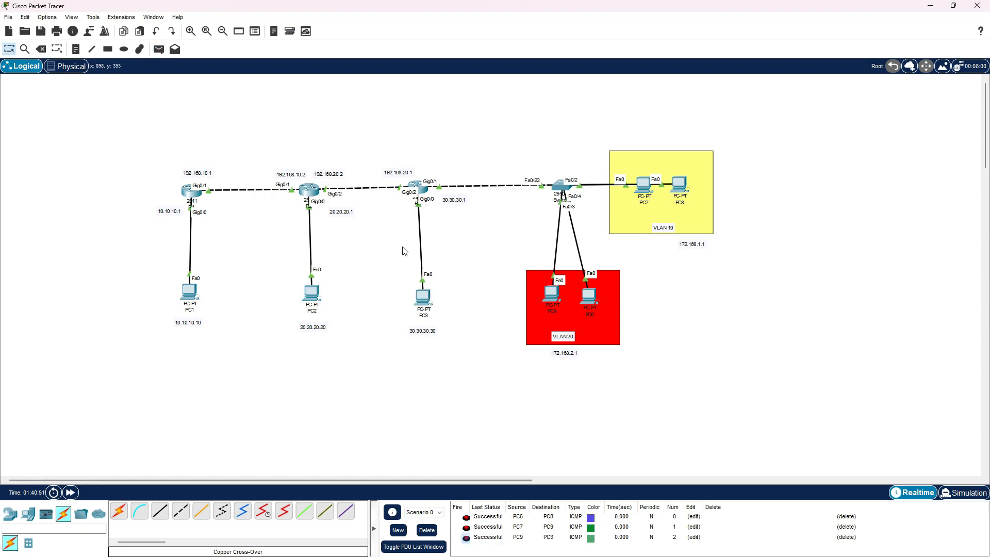
click(159, 49)
click(644, 186)
click(423, 297)
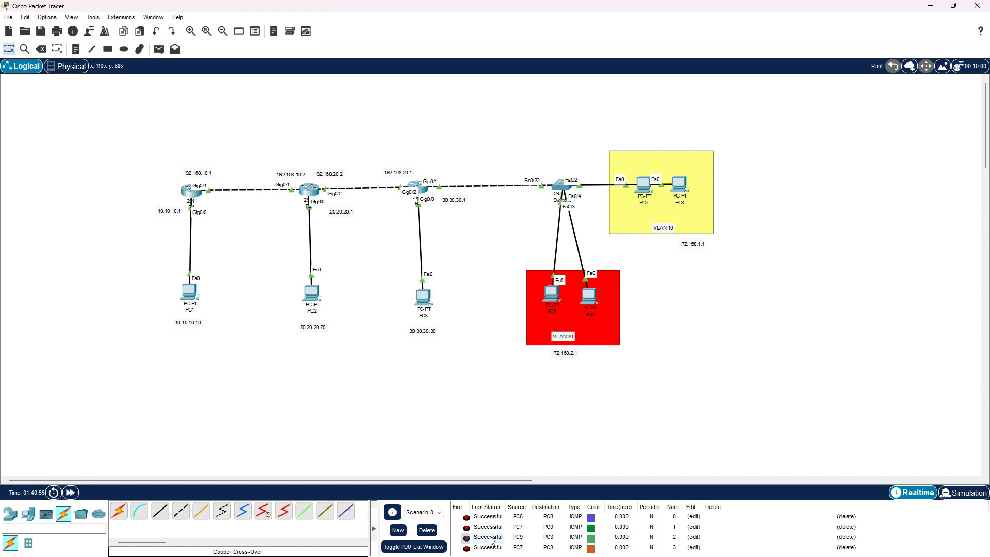
click(427, 530)
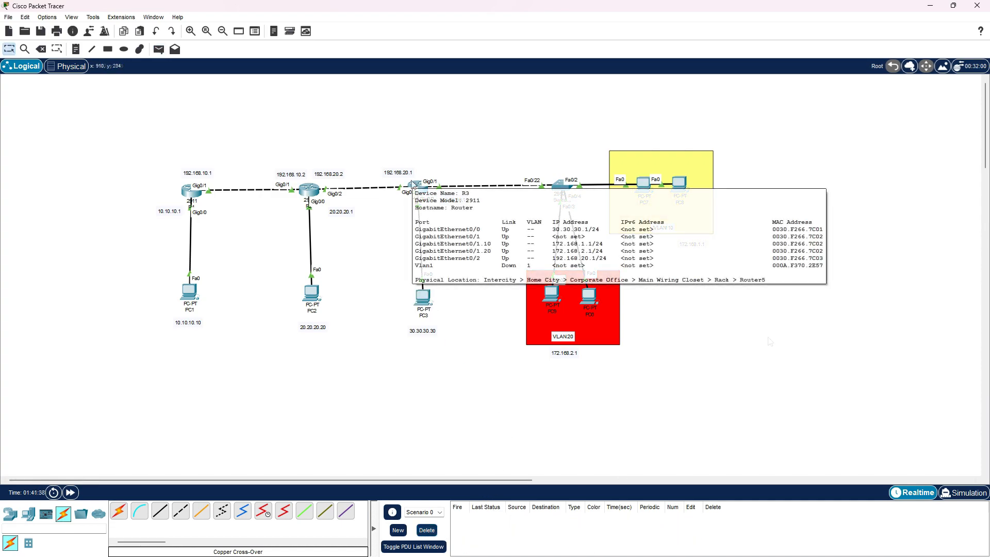
drag(150, 139, 363, 360)
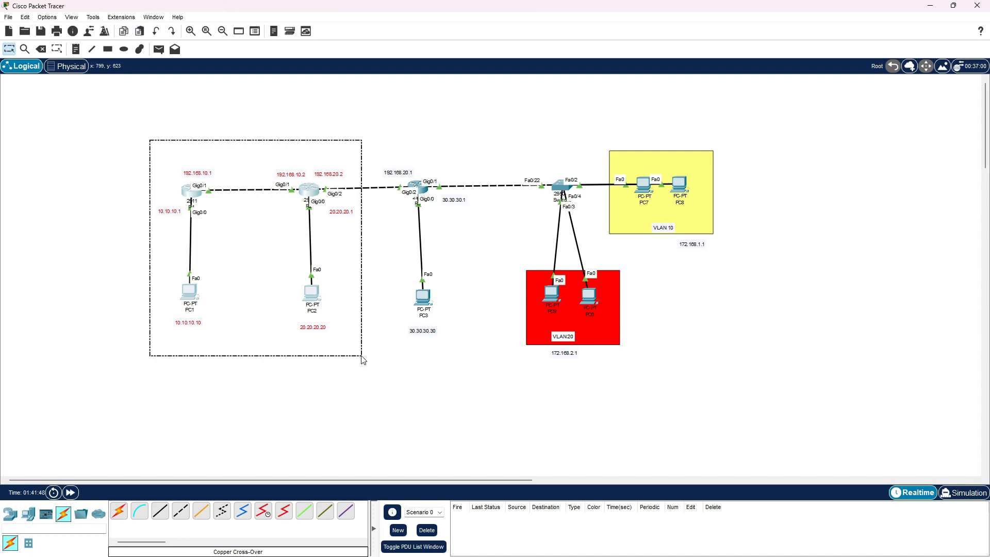
click(364, 360)
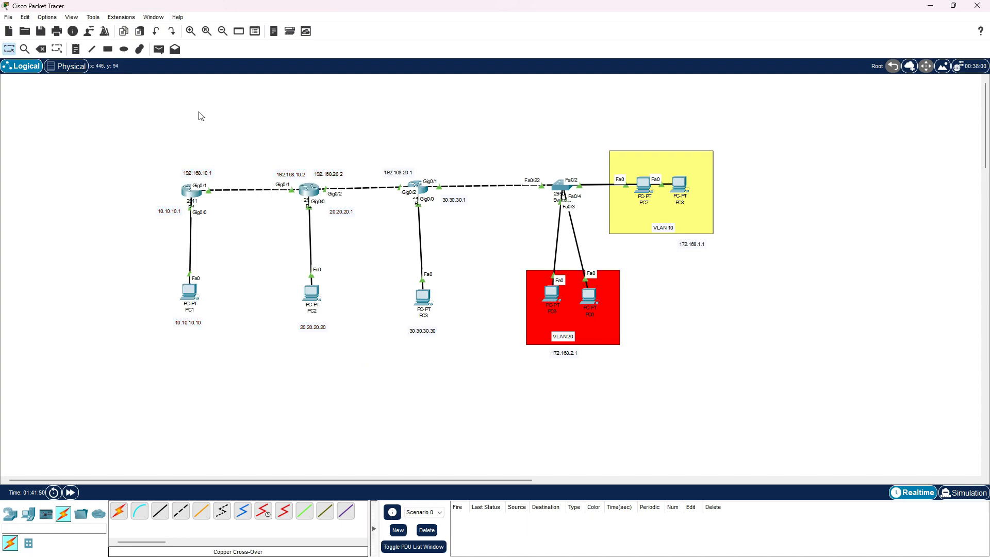
Send simple PDUs from PC9 to PC2 and from PC6 to PC1, then clear the PDU list
click(159, 49)
click(552, 294)
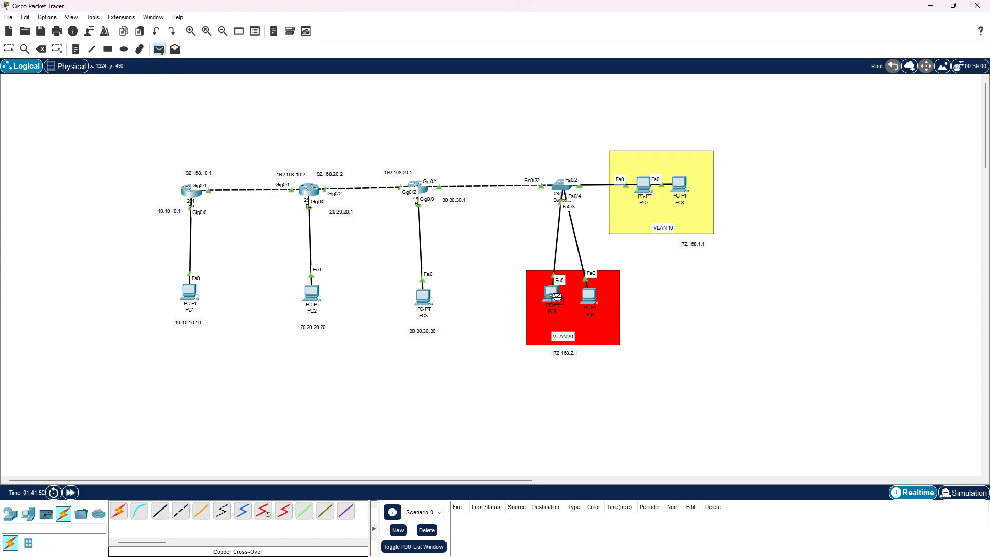
click(312, 294)
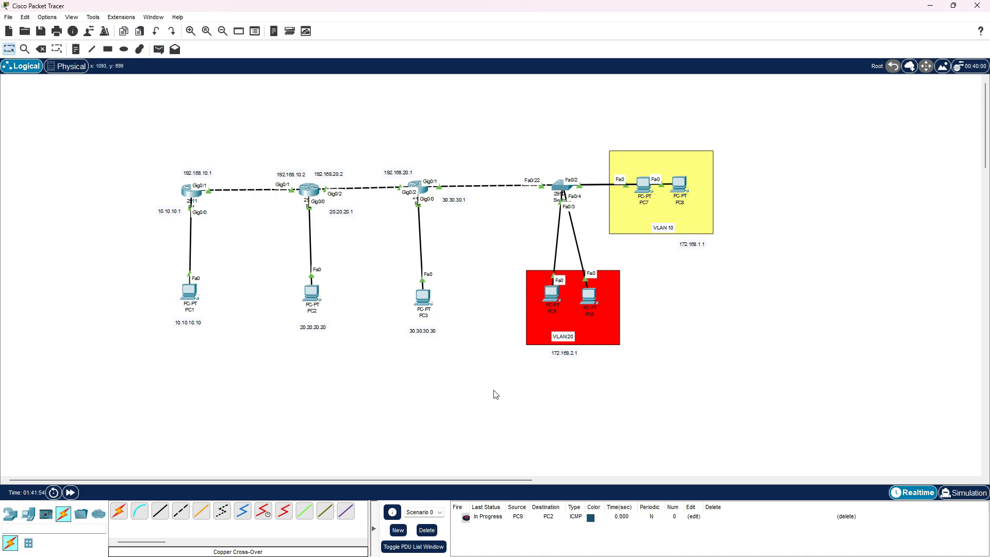
click(159, 49)
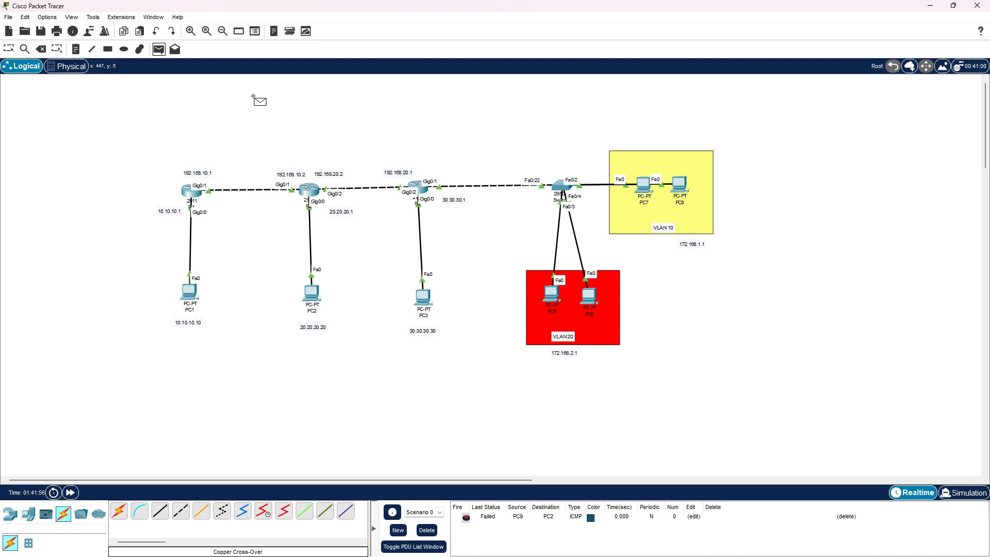
click(591, 297)
click(189, 292)
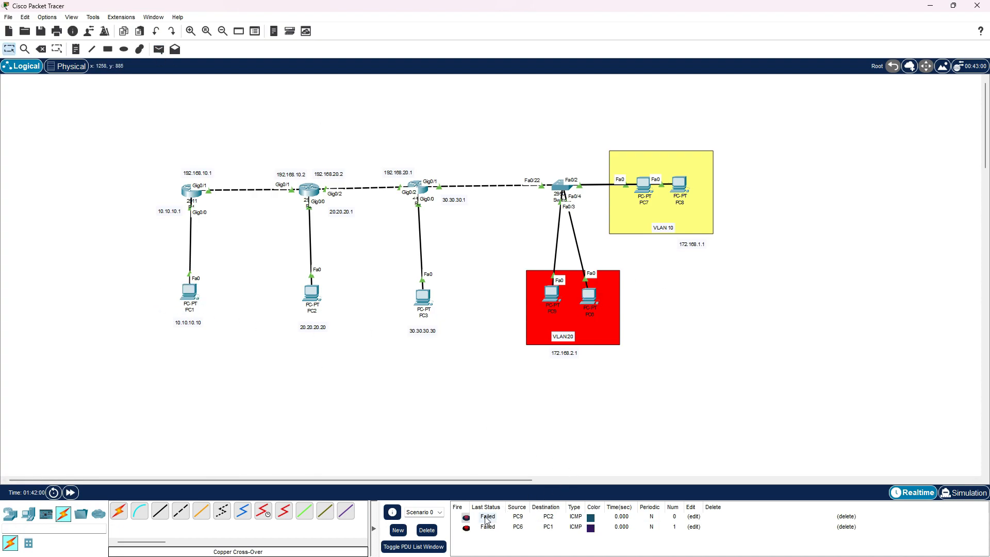
click(435, 531)
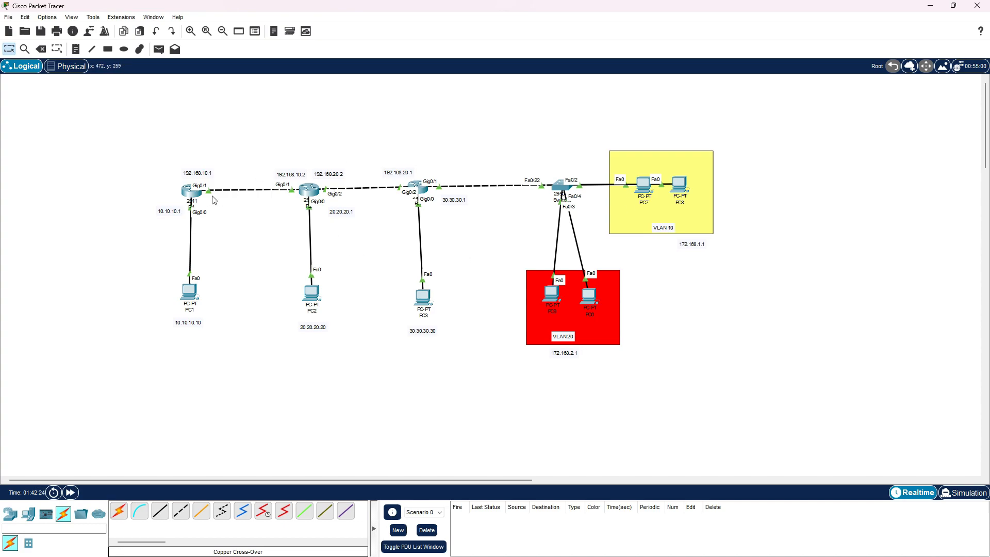
drag(167, 147, 336, 344)
click(336, 344)
drag(469, 131, 732, 397)
click(632, 354)
drag(76, 116, 351, 398)
click(348, 394)
Open the command line of router R1 and enter global configuration mode
click(192, 192)
key(Return)
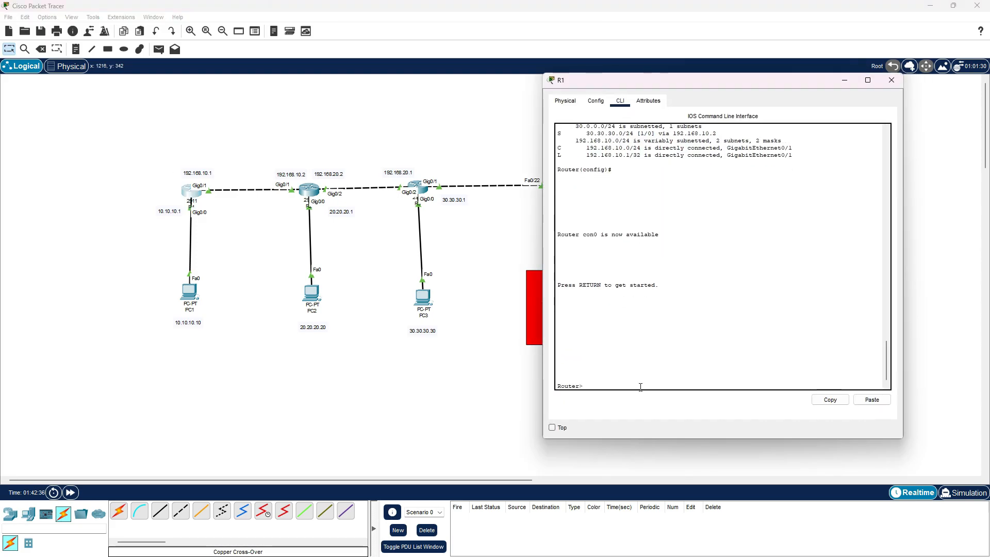
text(en)
key(Return)
text(conf t)
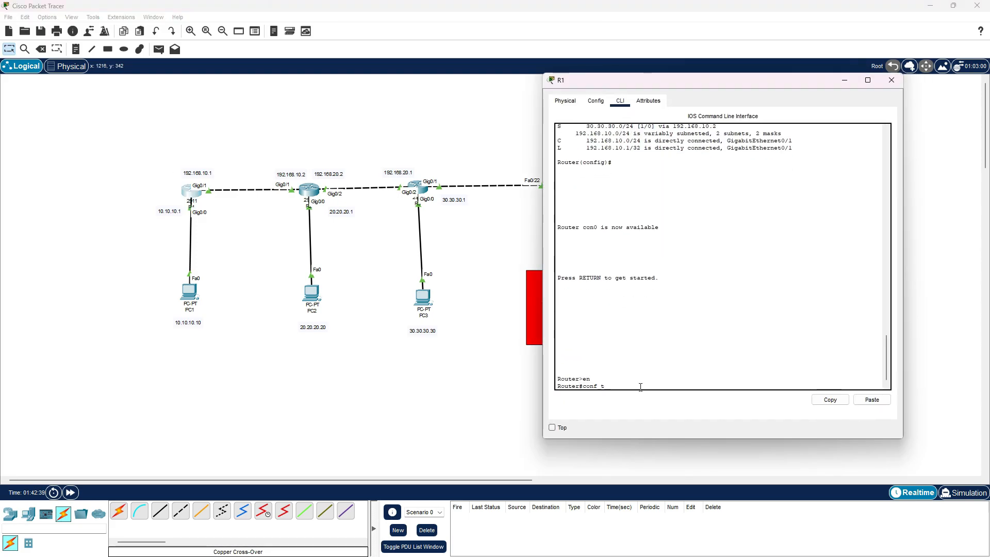
key(Return)
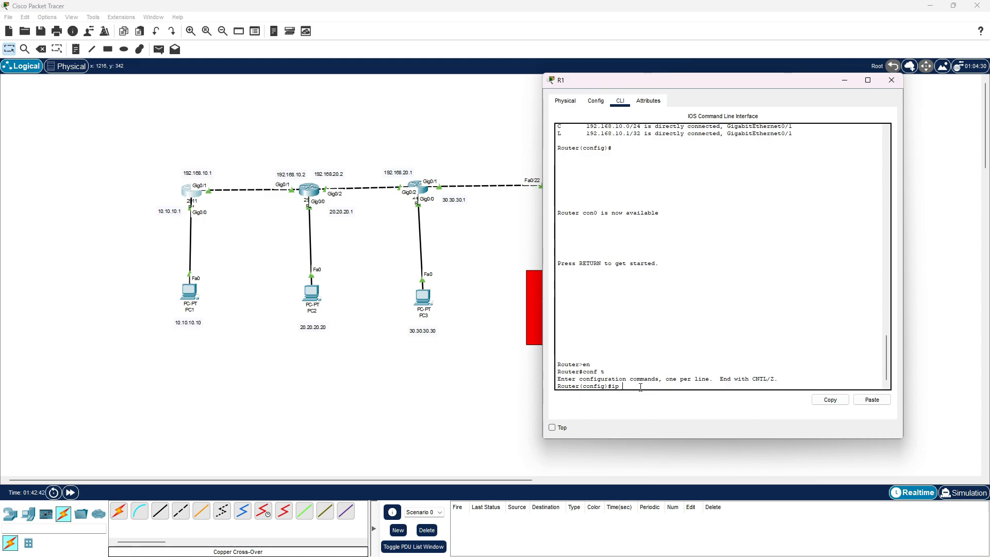
Add a static route on R1 to 172.168.1.0 with mask 255.255.255.0 via next hop 192.168.10.2
drag(788, 80, 966, 98)
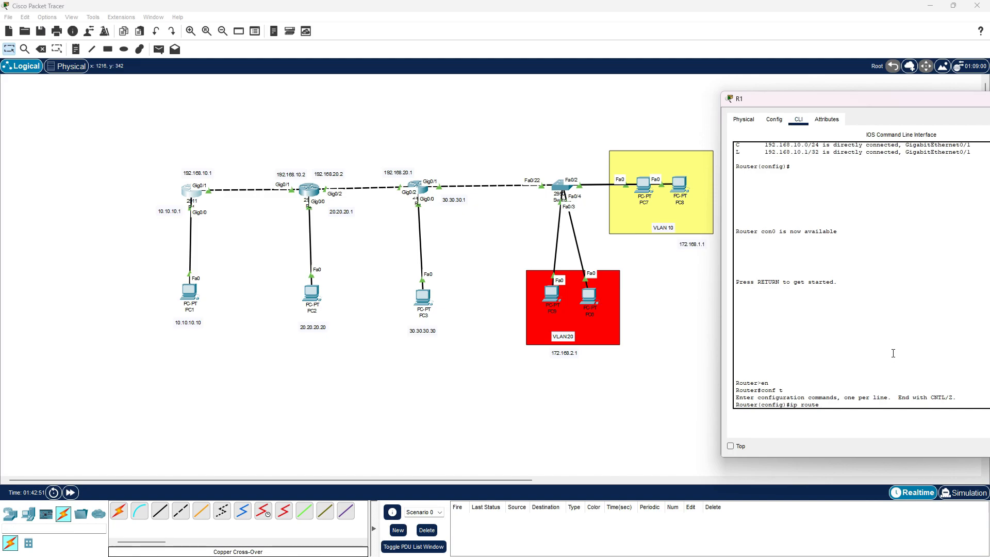
text(ip route 172.168.1.0 255.255.255.09)
key(BackSpace)
text(192.168)
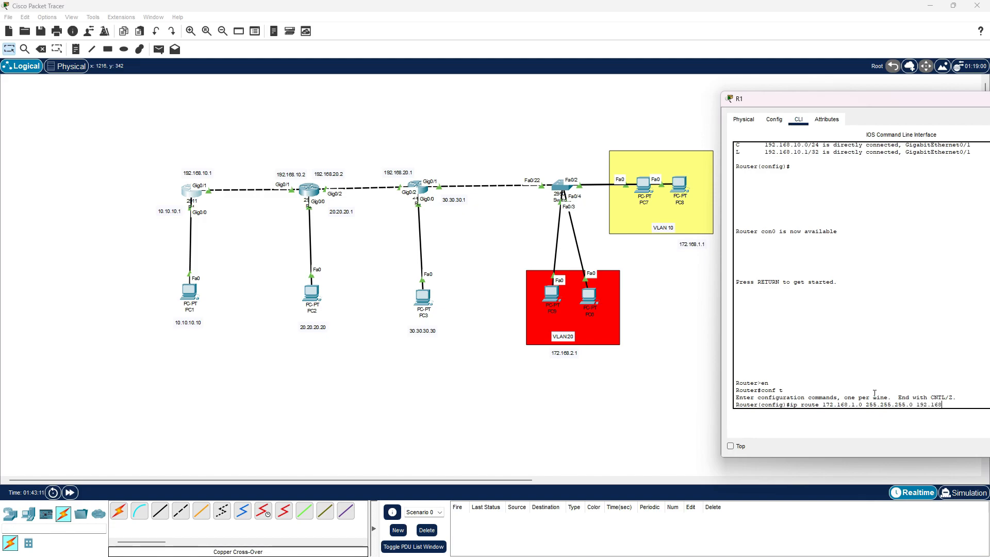
text(.1)
drag(789, 403, 864, 402)
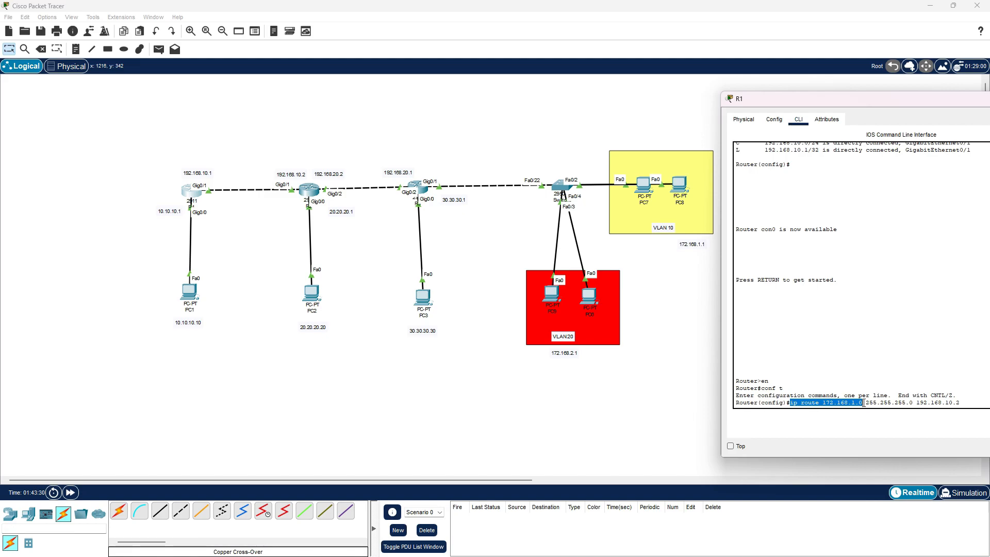
click(966, 402)
key(Return)
Reuse the route command on R1 to add 172.168.2.0 with mask 255.255.255.0 via 192.168.10.2
text(\)
key(Up)
key(Left)
key(Left)
key(Left)
key(Left)
key(Left)
key(Left)
key(Left)
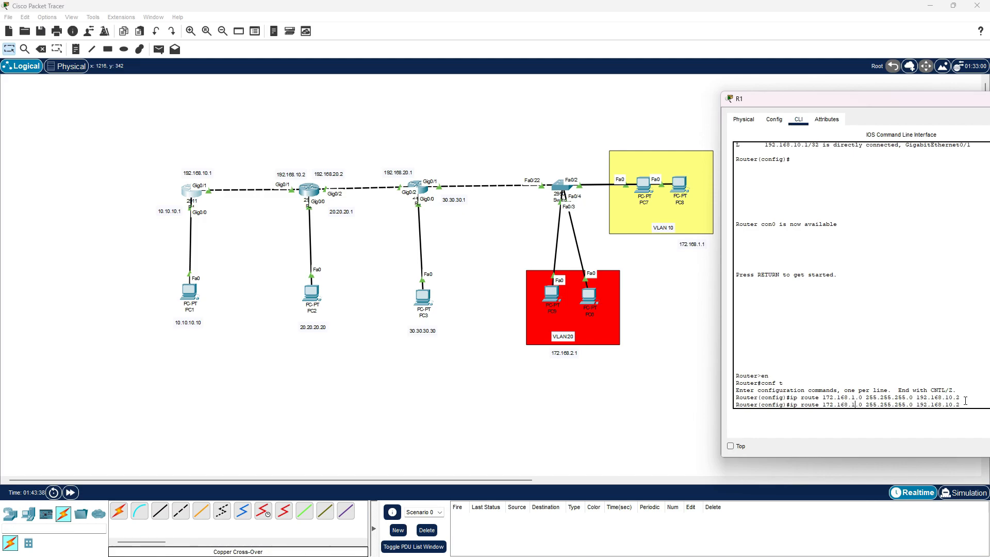
key(BackSpace)
text(2)
key(Return)
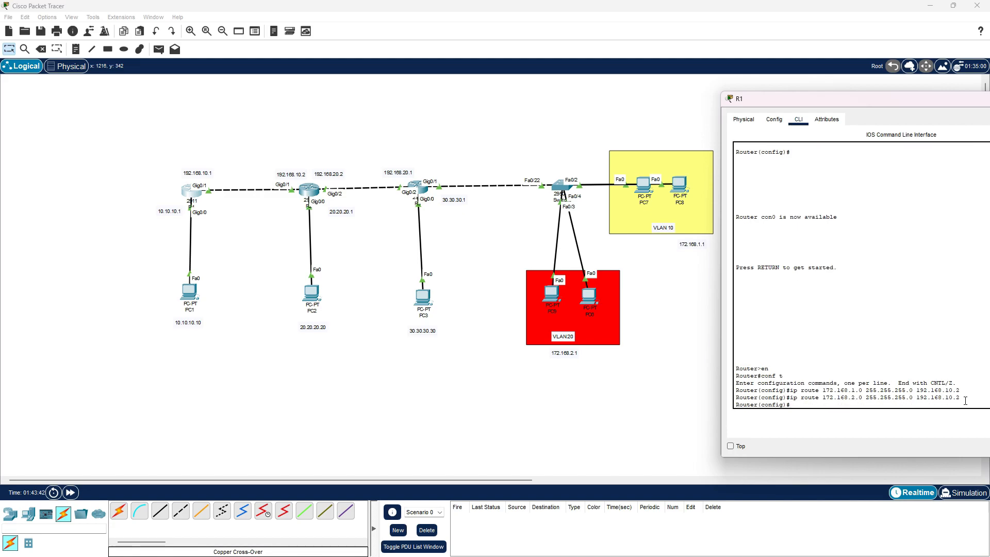
Display R1's IP routing table, examine the static routes to 172.168.1.0 and 172.168.2.0, and close R1
text(do sh ip route)
key(Return)
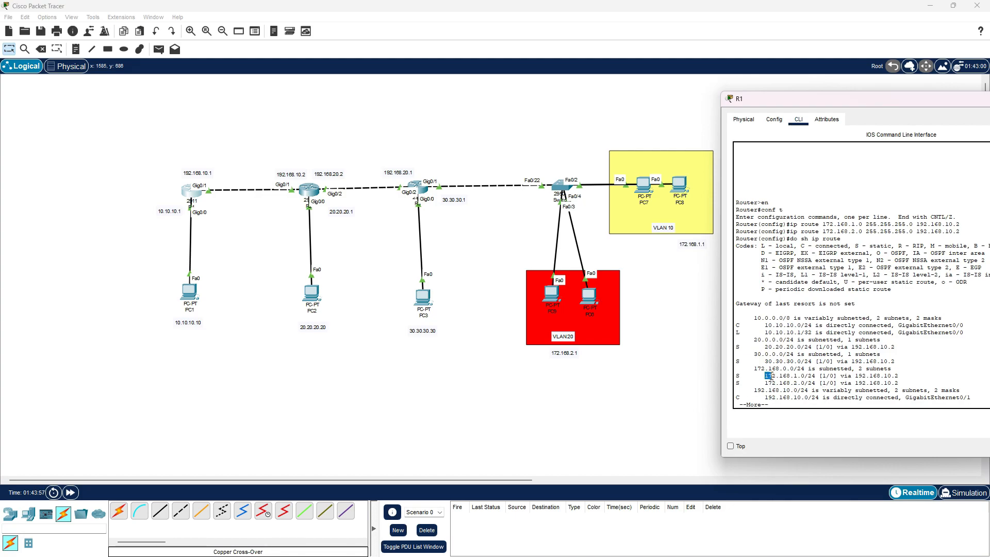
drag(738, 376, 904, 383)
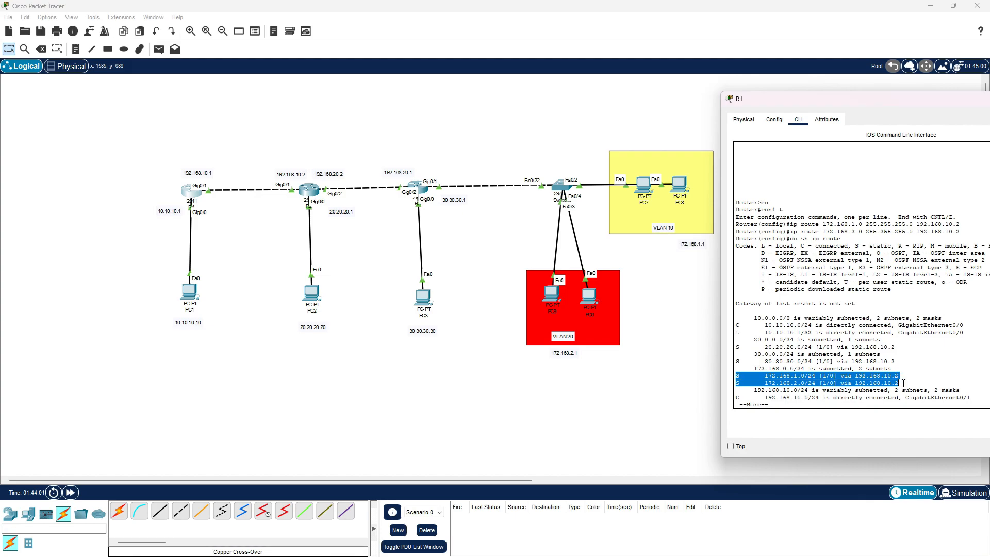
click(772, 384)
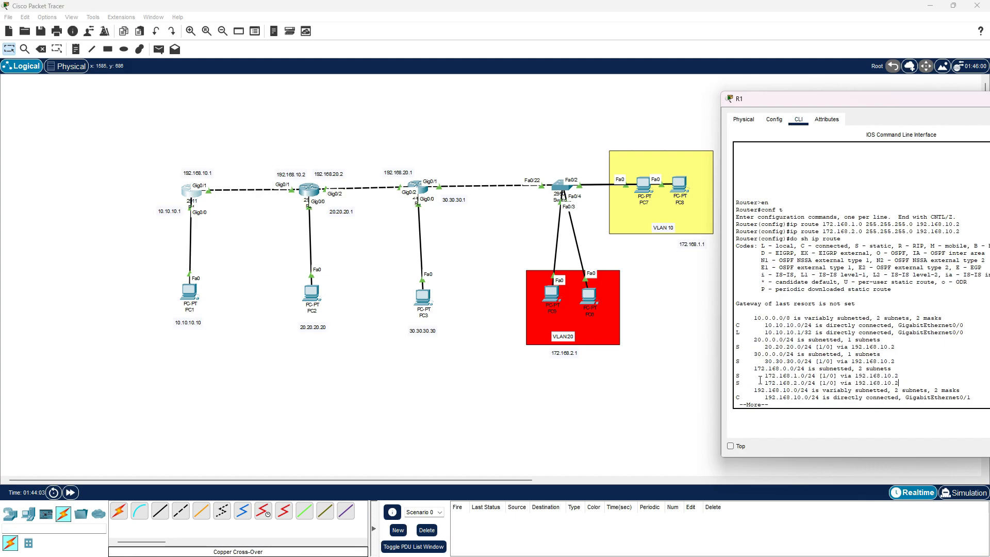
drag(736, 376, 910, 374)
drag(741, 384, 906, 384)
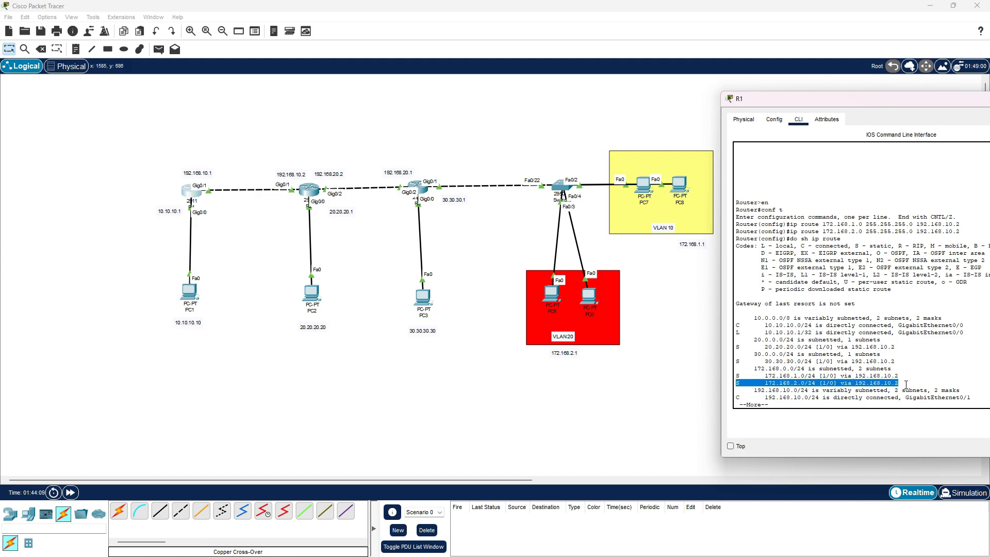
drag(899, 99, 601, 70)
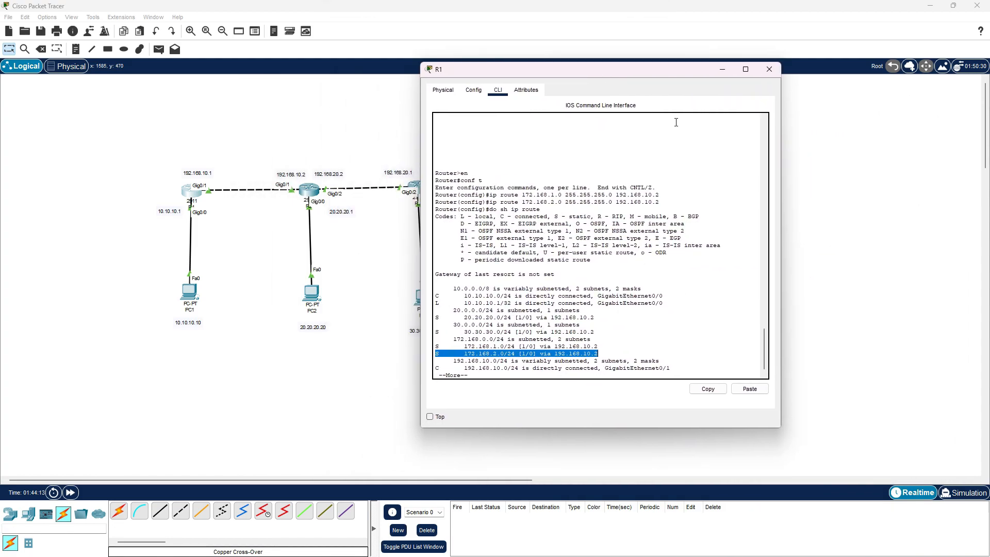
click(769, 69)
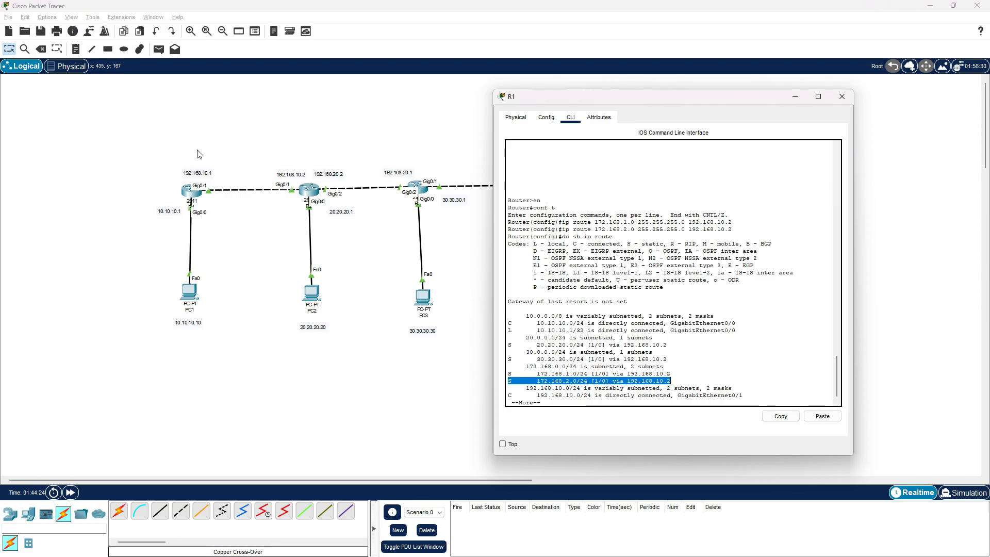
click(805, 97)
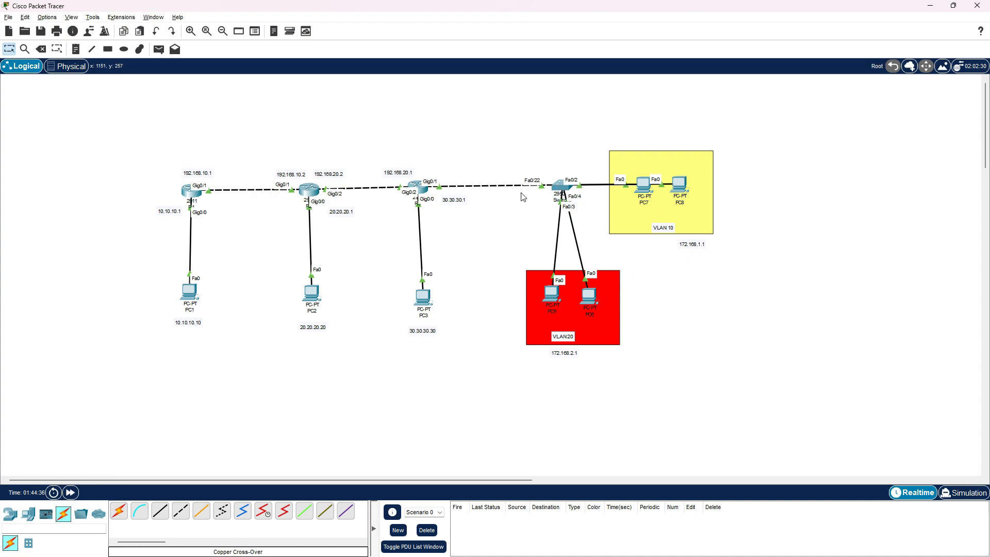
Send a simple PDU from PC1 to PC6 and fire it again to test the new routes
click(159, 49)
click(195, 293)
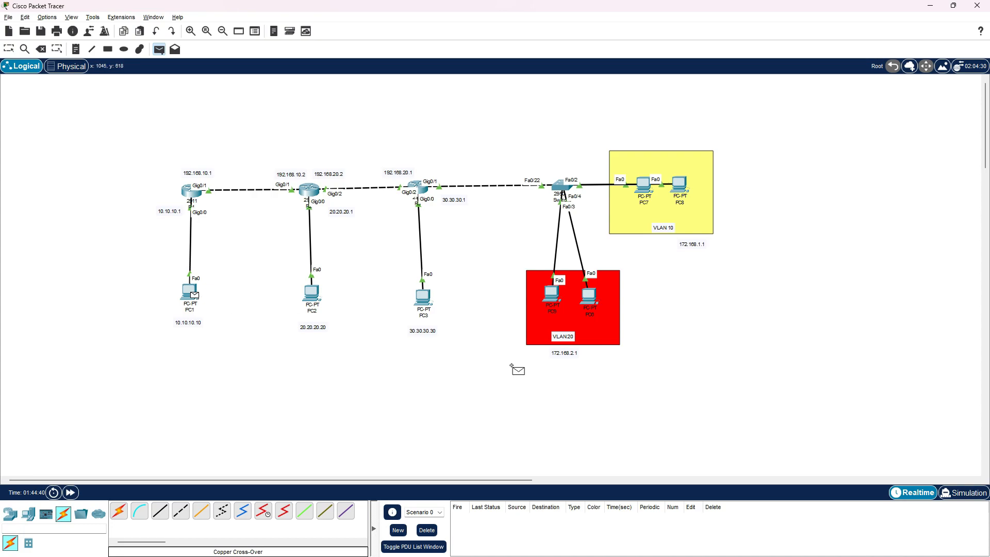
click(591, 298)
double_click(466, 517)
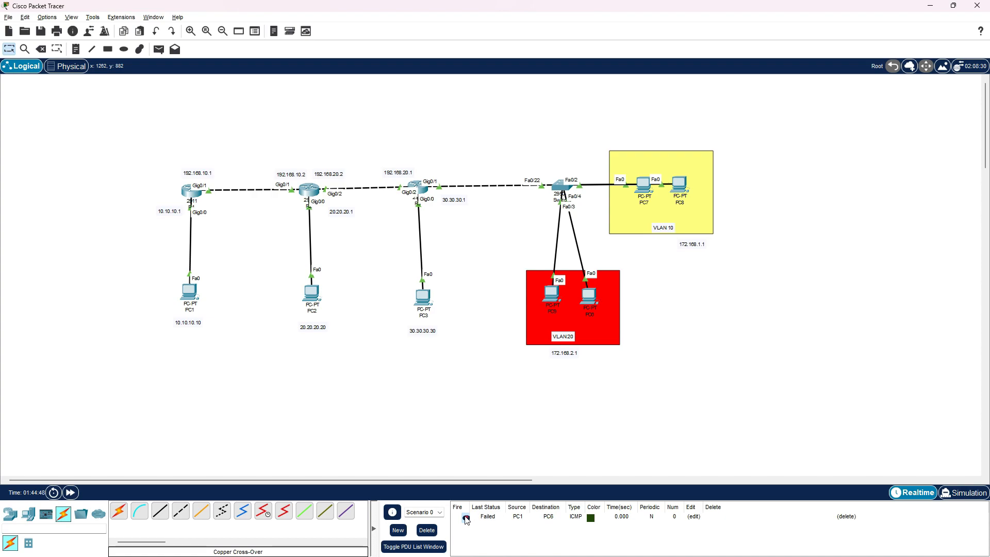
Send a simple PDU from PC1 to PC8, then clear the scenario's PDU list
click(159, 49)
click(189, 292)
click(680, 183)
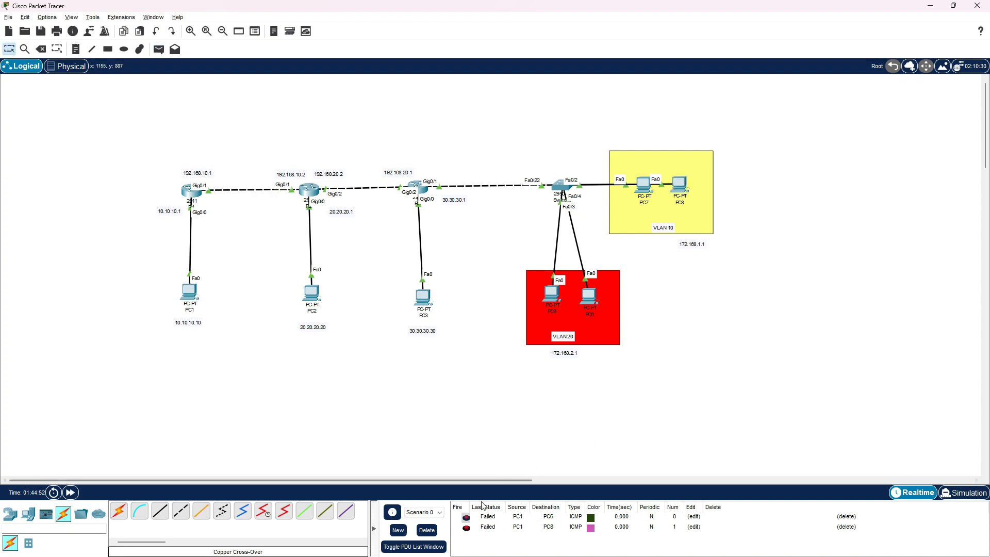
click(427, 530)
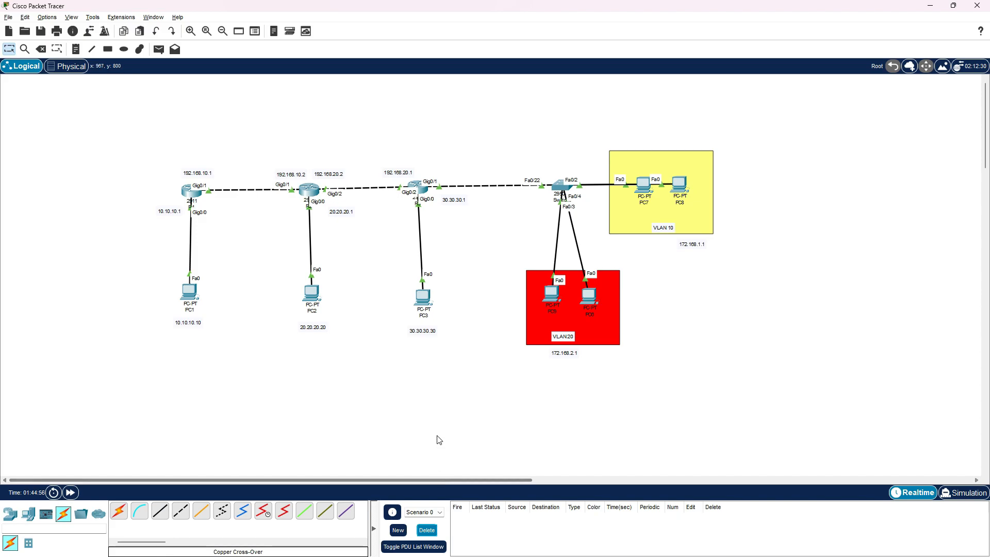
Open R2's command line and enter global configuration mode
click(309, 192)
drag(267, 108, 877, 84)
click(754, 405)
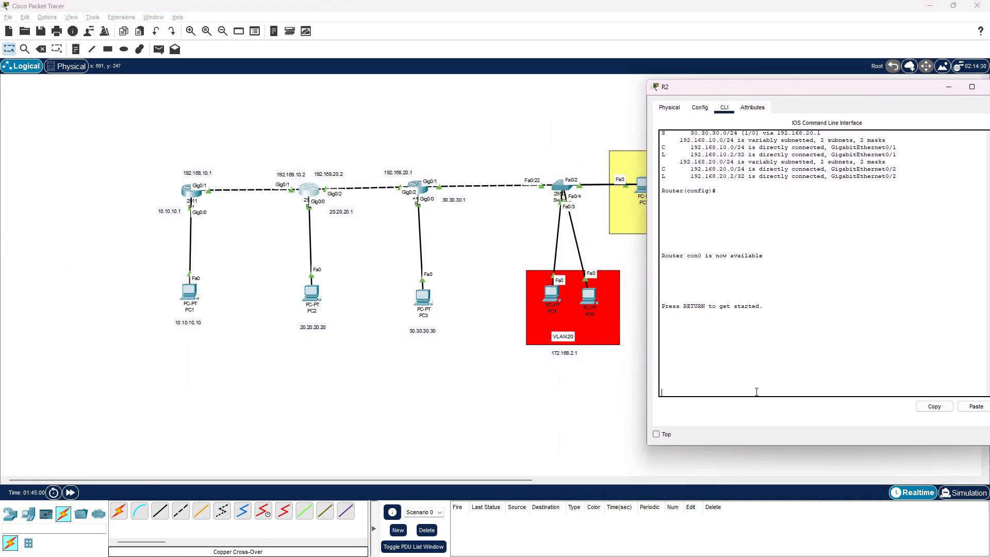
key(Return)
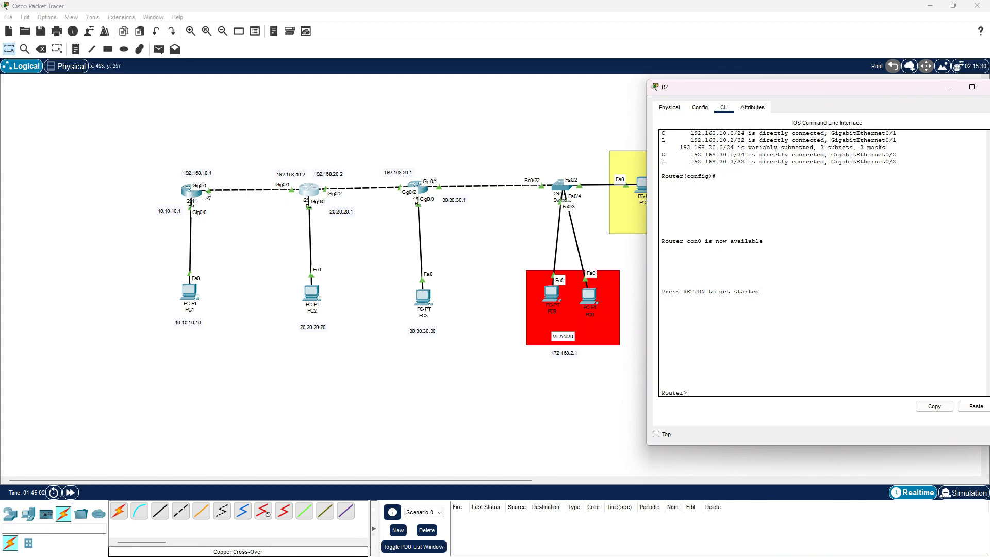
click(163, 161)
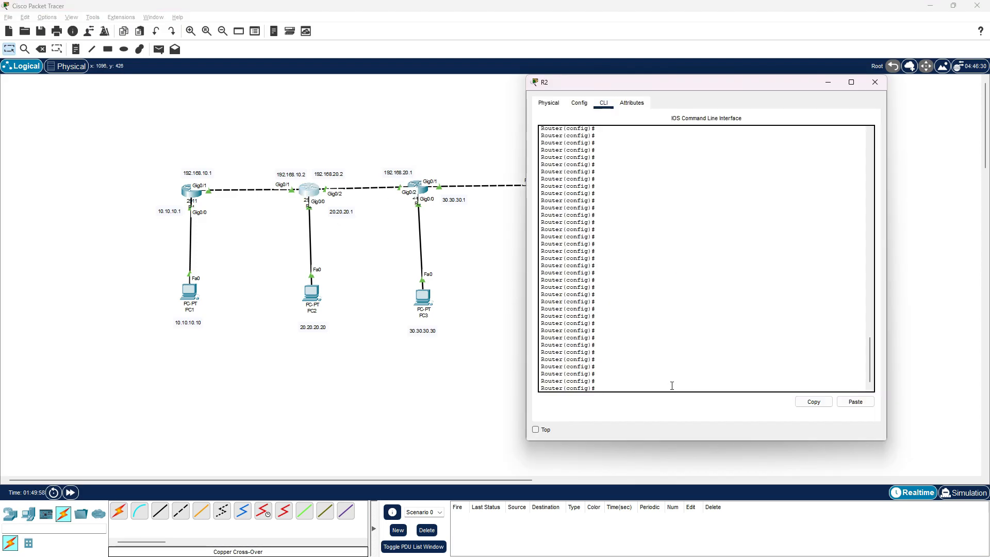
Add a static route on R2 to 172.168.1.0 with mask 255.255.255.0 via next hop 192.168.20.1
key(BackSpace)
text(ip route 172.1)
drag(737, 89, 367, 122)
text(68.1.0 25)
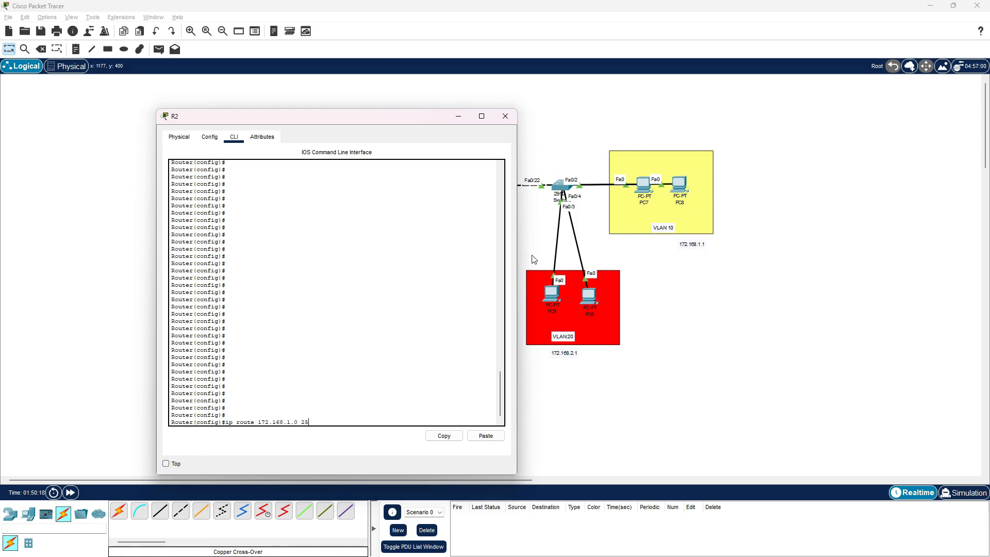
text(5.255.255.0)
drag(435, 114, 877, 109)
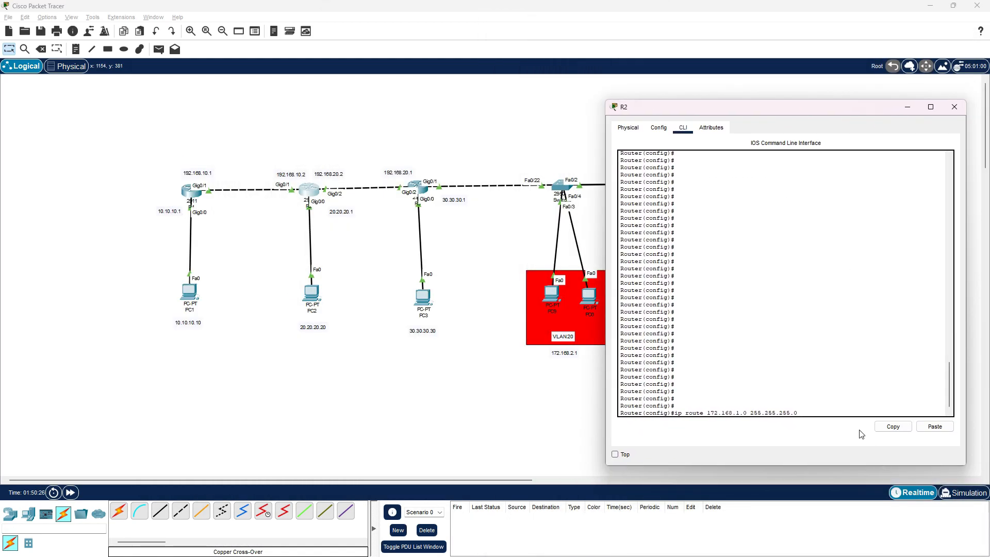
text(192.168.20.1)
key(Return)
Reuse the route command on R2 to add 172.168.2.0 with mask 255.255.255.0 via 192.168.20.1
key(Up)
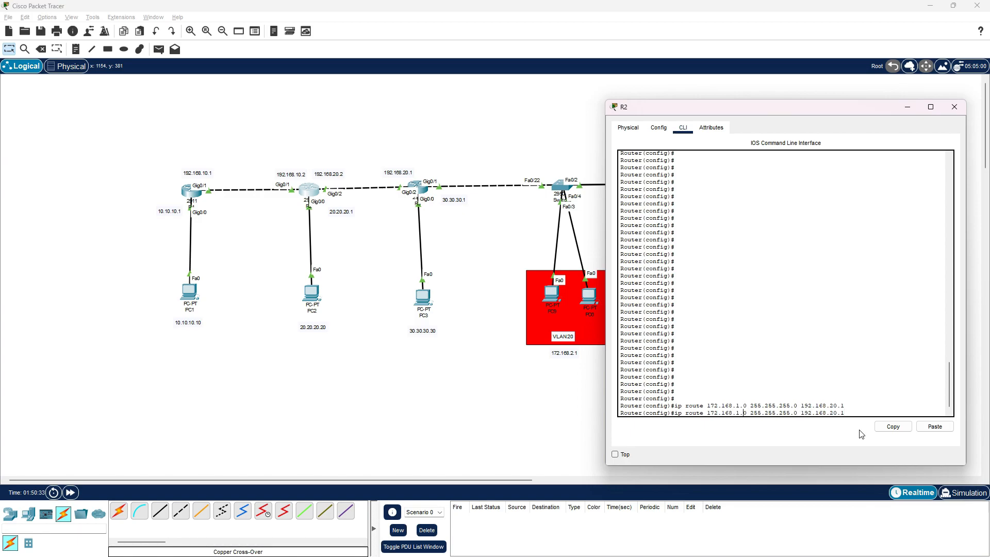
key(BackSpace)
text(2)
key(Return)
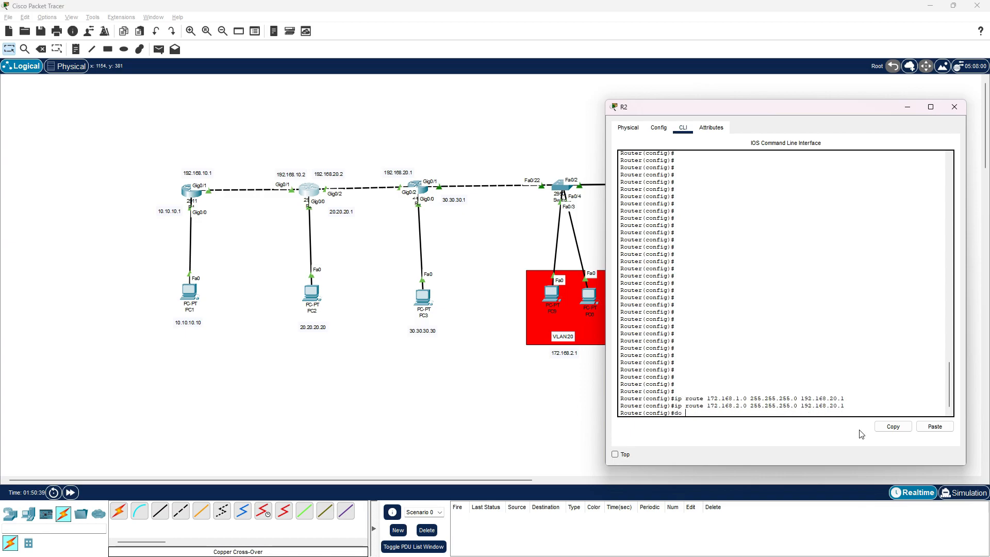
Display R2's IP routing table and examine the static routes to 172.168.1.0 and 172.168.2.0
text(do sh ip route)
key(Return)
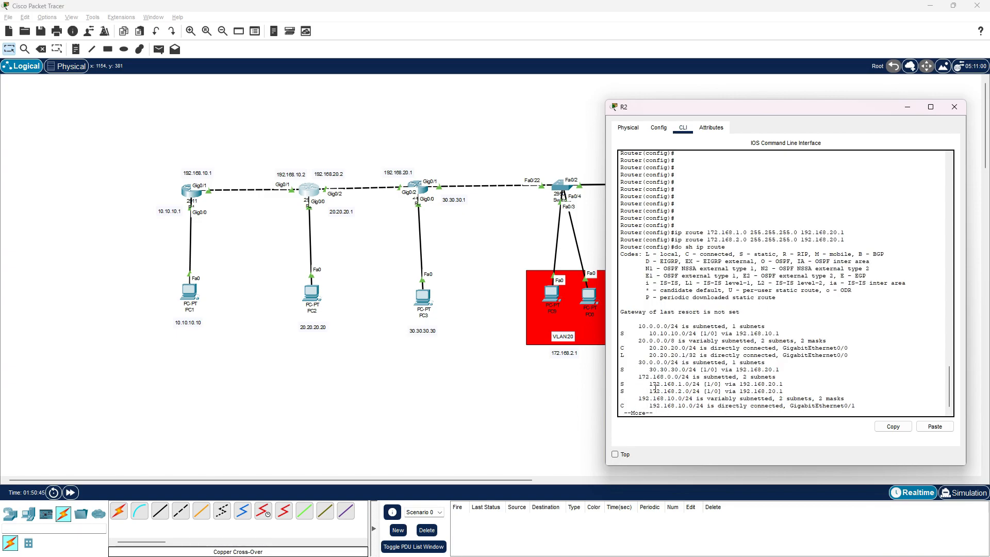
drag(621, 386, 788, 392)
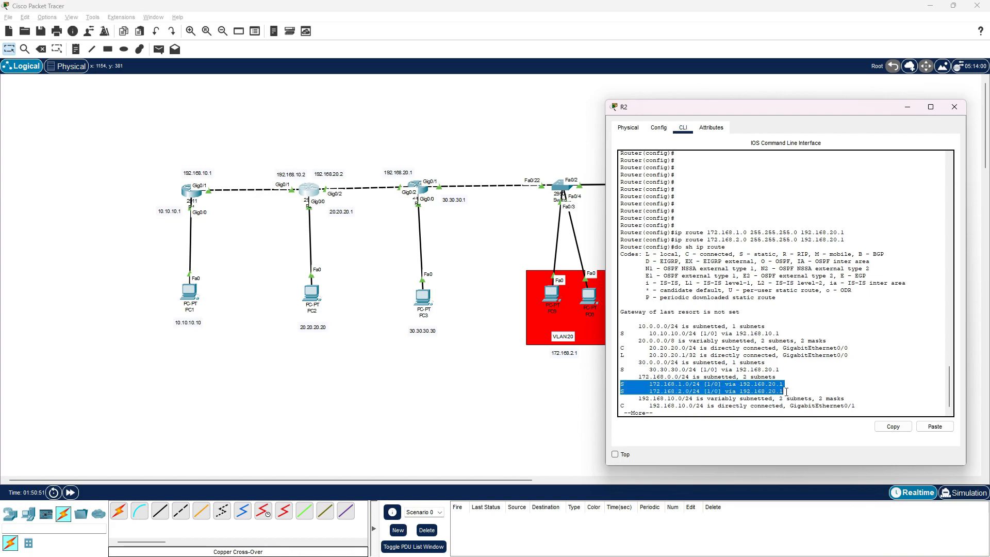
click(648, 385)
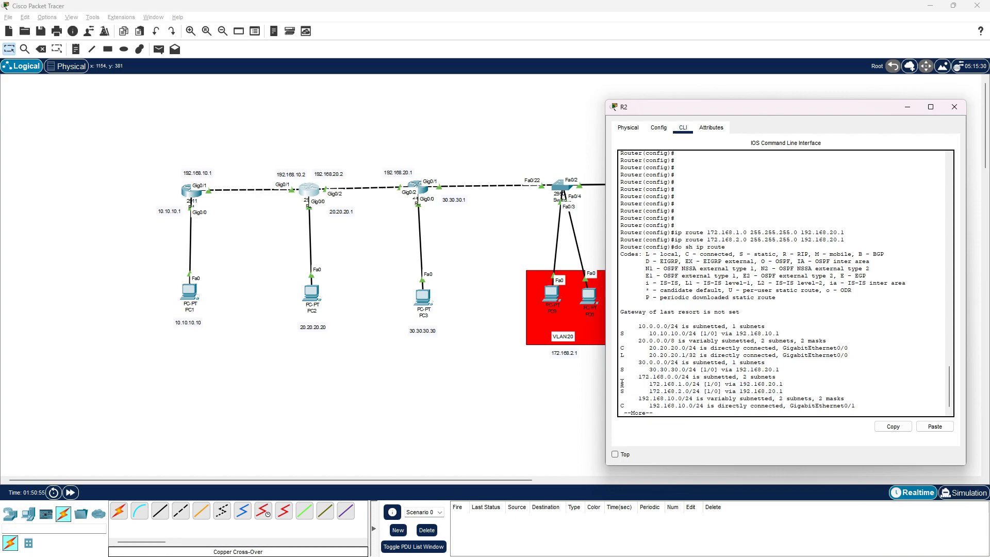
drag(621, 385, 788, 392)
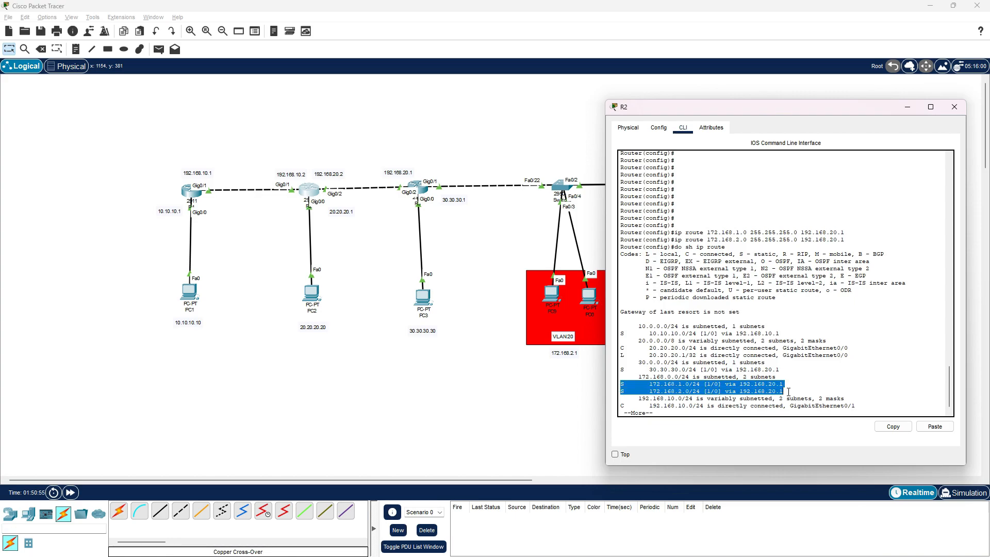
Reopen R1's command line to compare its static routes to the two VLAN networks, and close it
click(189, 191)
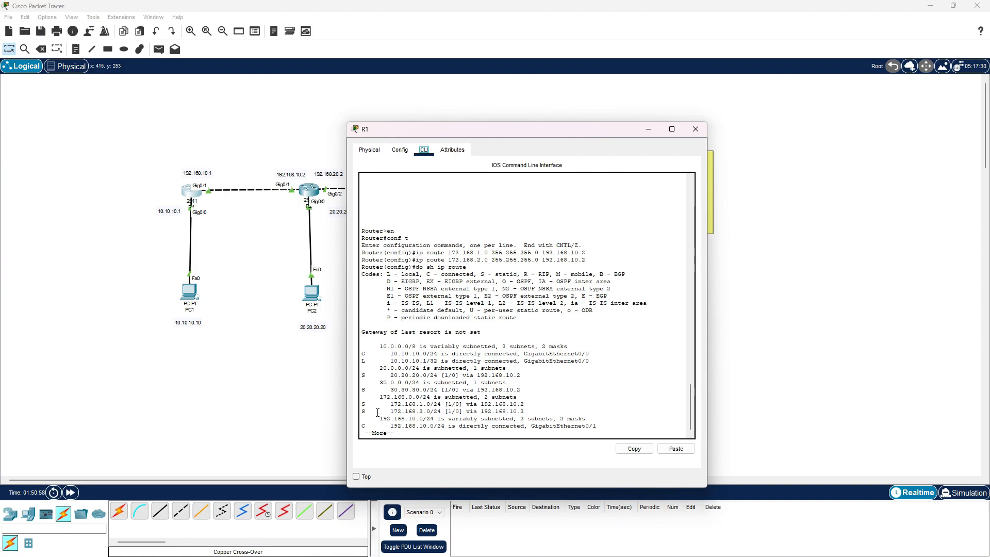
drag(362, 403, 526, 411)
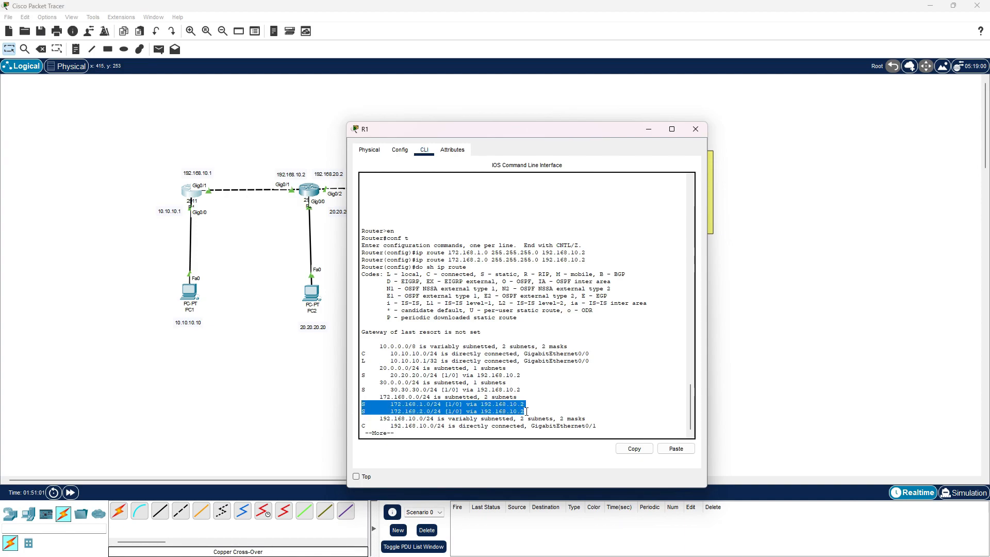
click(697, 131)
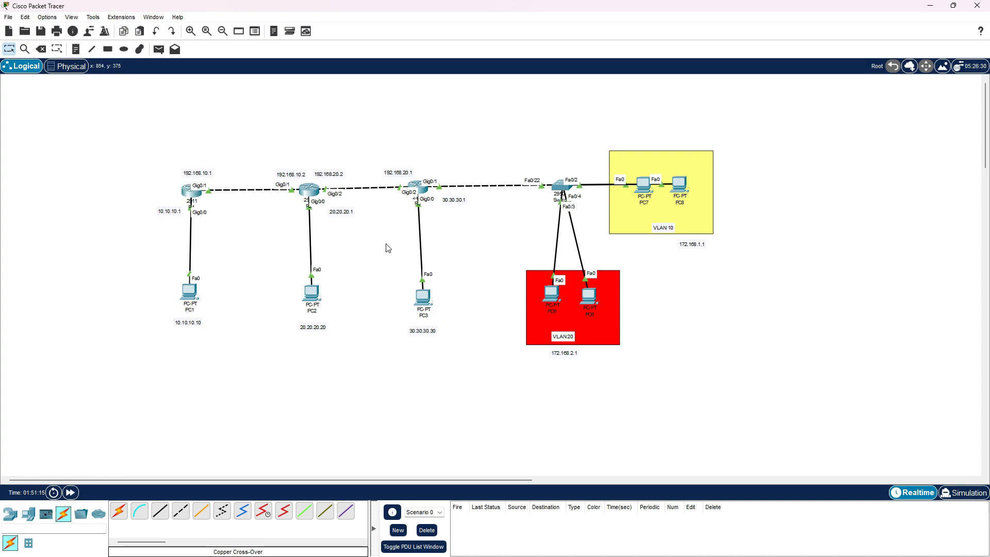
Test connectivity with simple PDUs from PC1 to PC7 in VLAN 10 and from PC9 in VLAN 20 to PC1
click(159, 50)
click(190, 293)
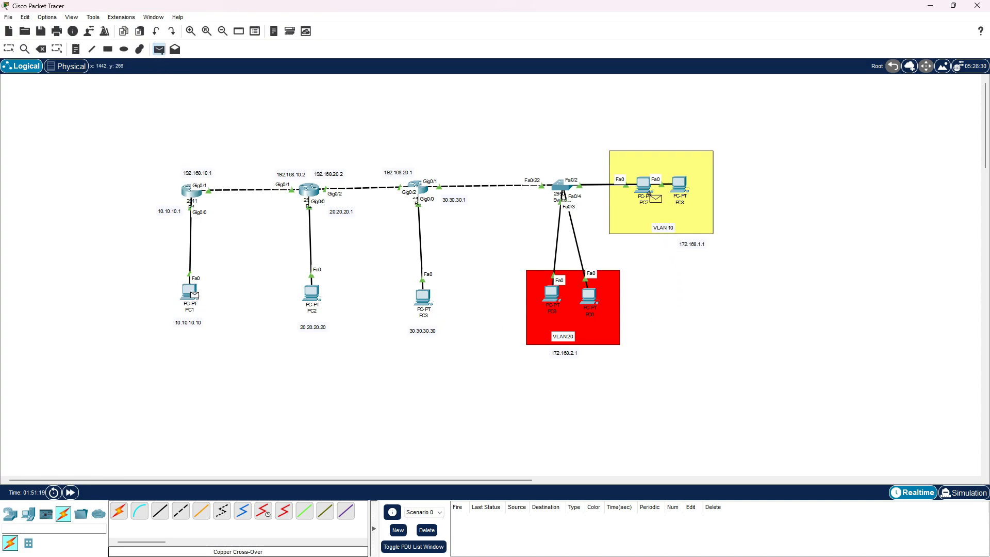
click(650, 191)
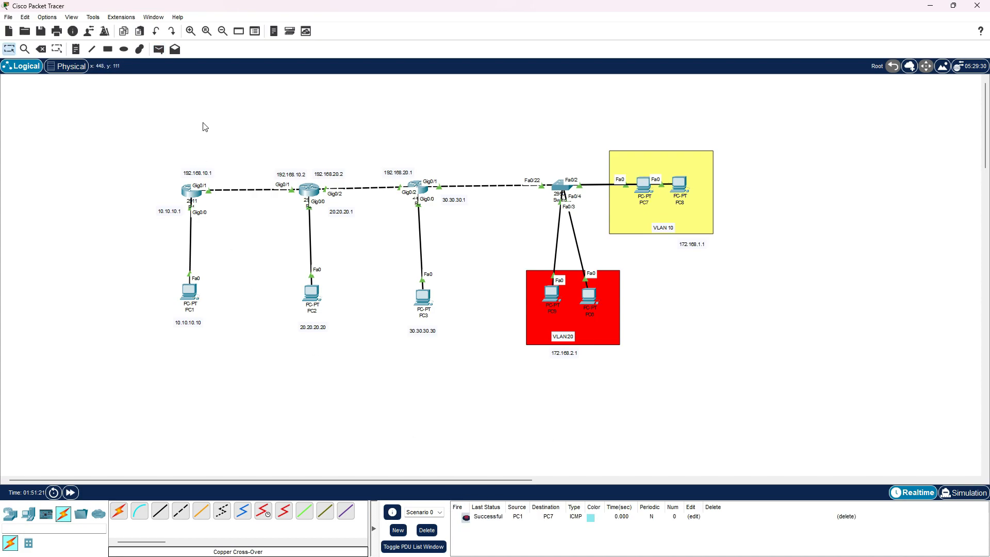
key(p)
click(188, 291)
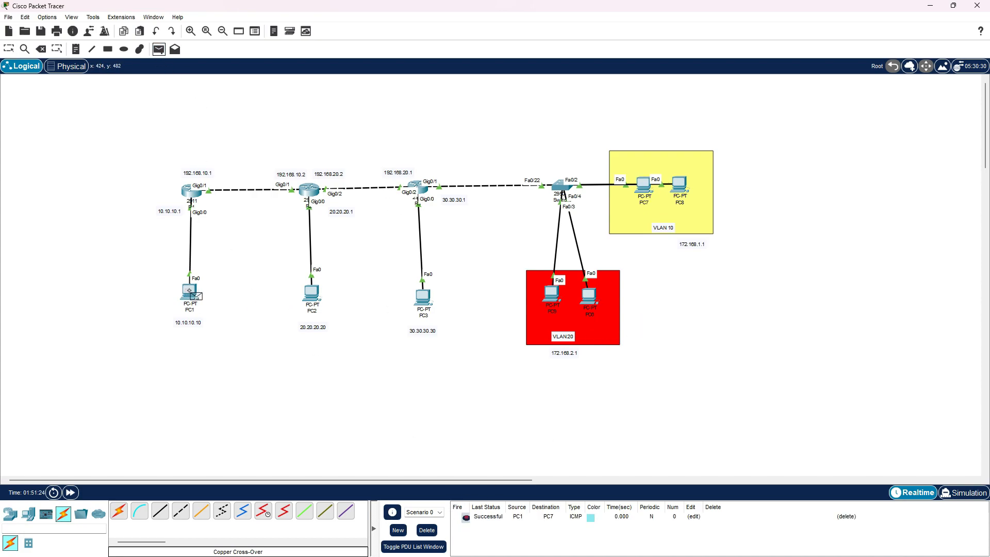
click(551, 294)
click(189, 292)
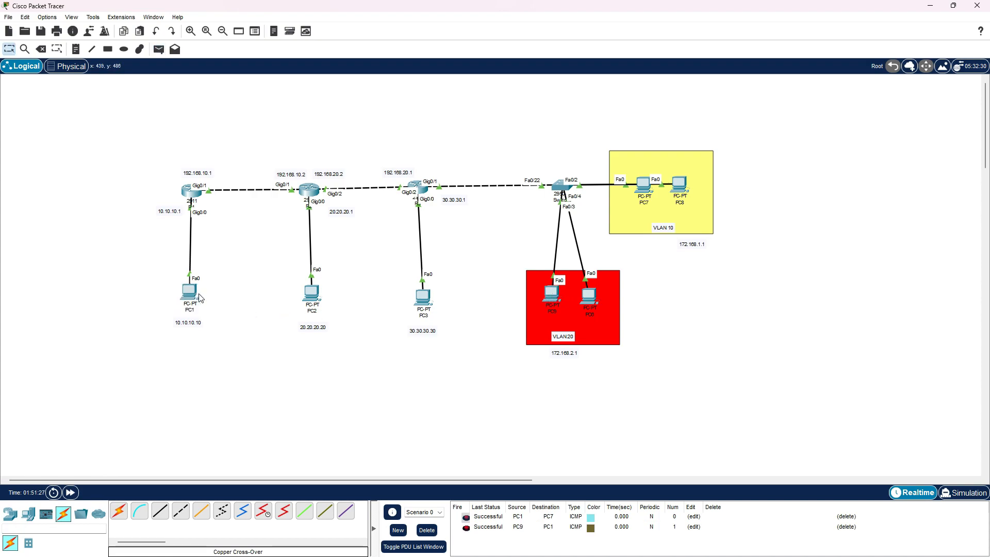
Send simple PDUs from PC2 to PC8 and from PC6 to PC2, then clear the PDU list
click(159, 49)
click(311, 293)
click(680, 186)
key(p)
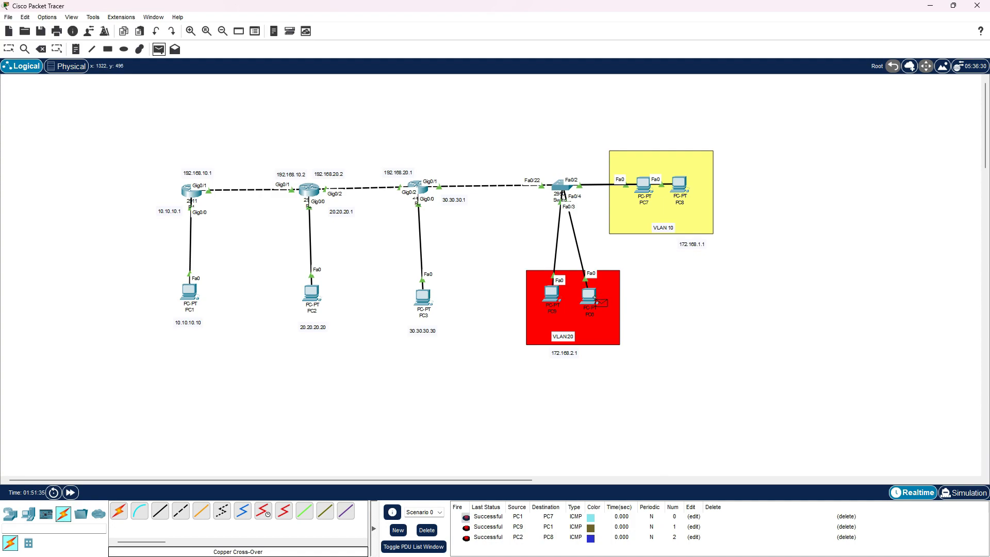
click(594, 295)
click(312, 293)
click(427, 530)
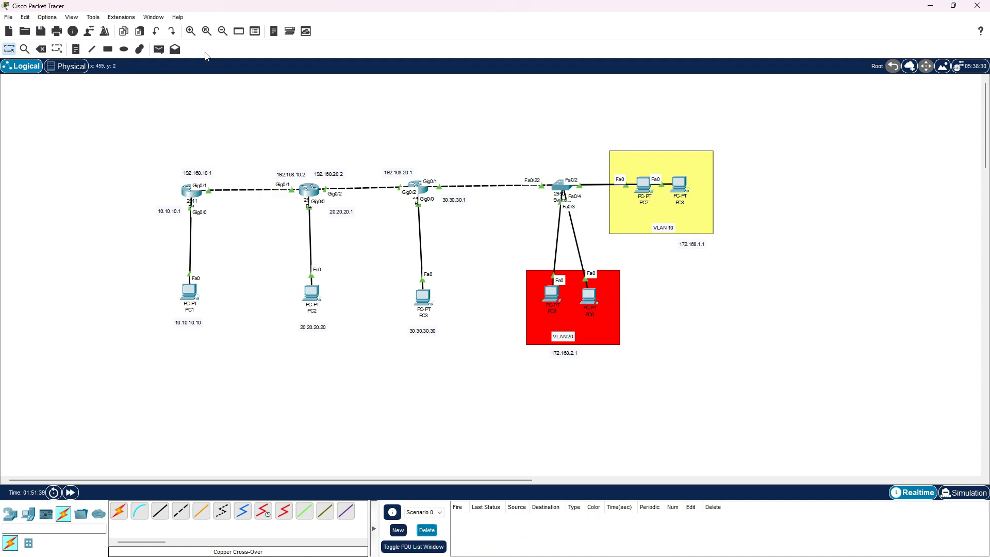
Send simple PDUs from PC3 to PC9 and PC6 in VLAN 20, then clear the PDU list
click(159, 49)
click(423, 297)
click(551, 294)
key(p)
click(424, 298)
click(597, 301)
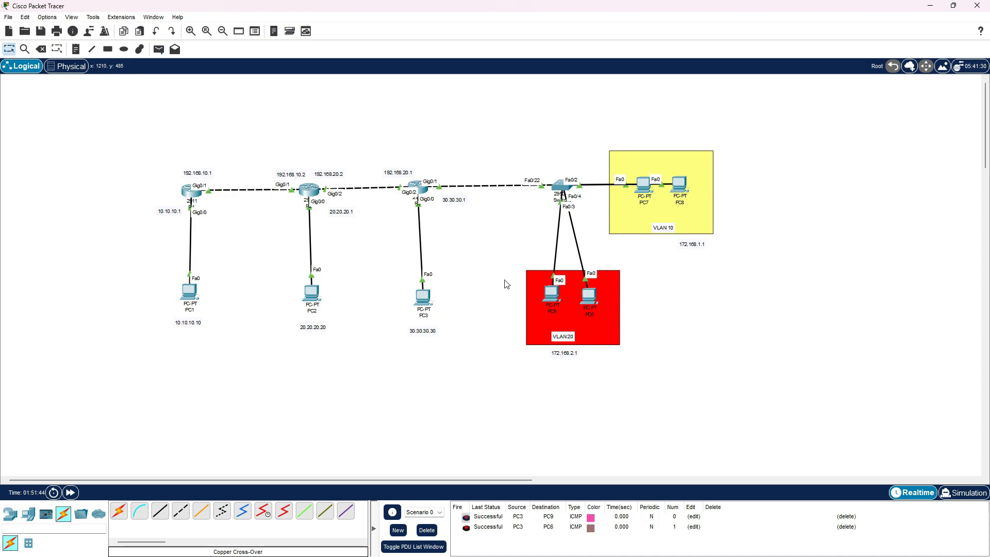
click(427, 531)
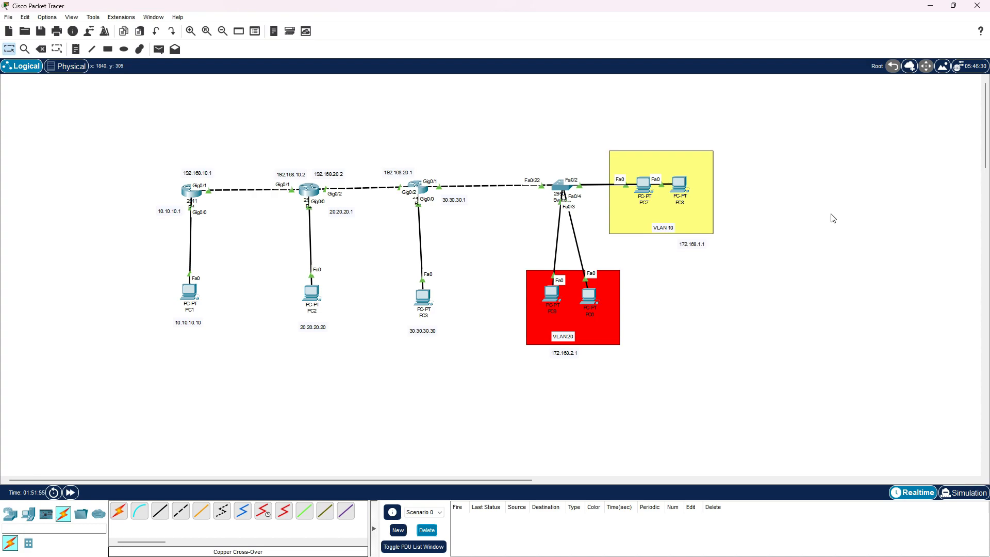
drag(142, 135, 250, 380)
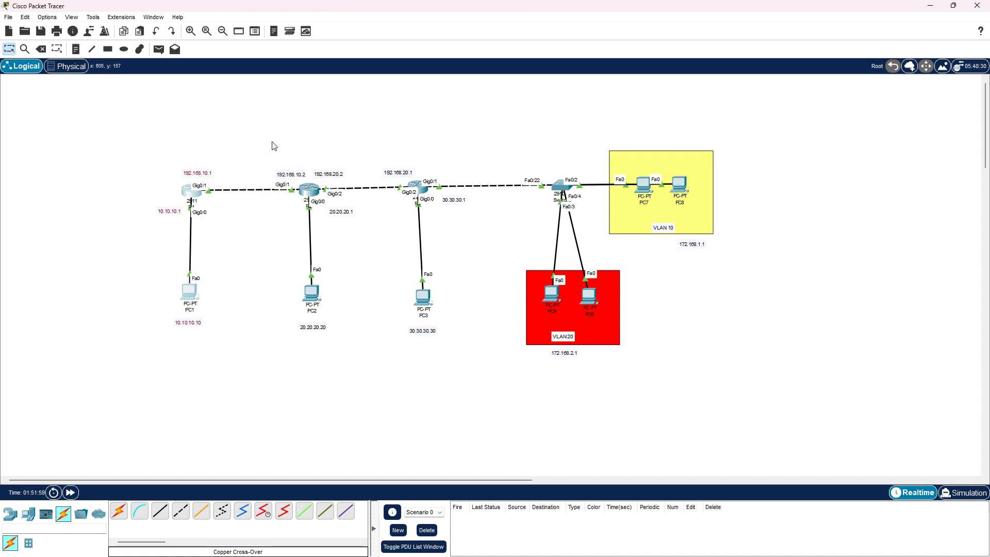
click(257, 118)
drag(264, 96, 360, 387)
drag(159, 107, 232, 359)
click(234, 359)
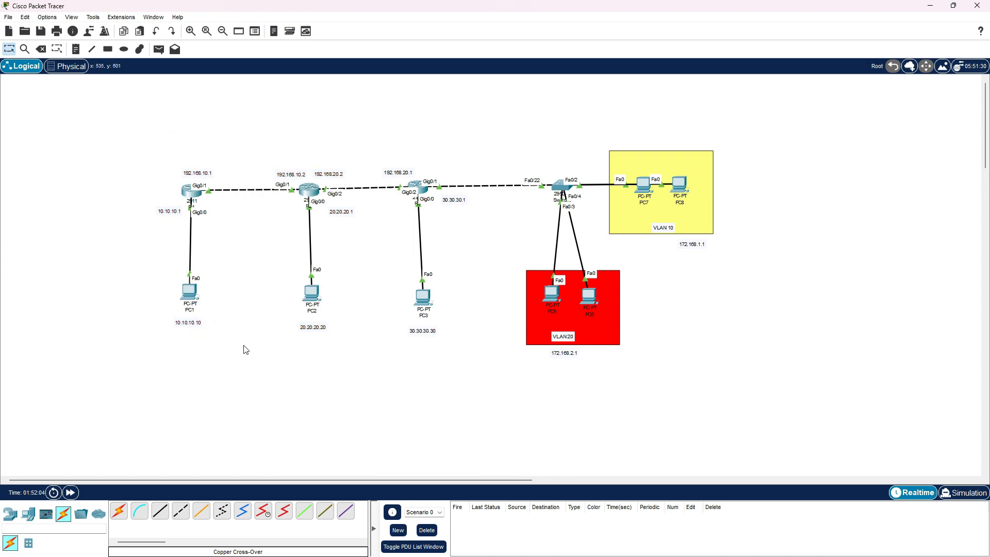